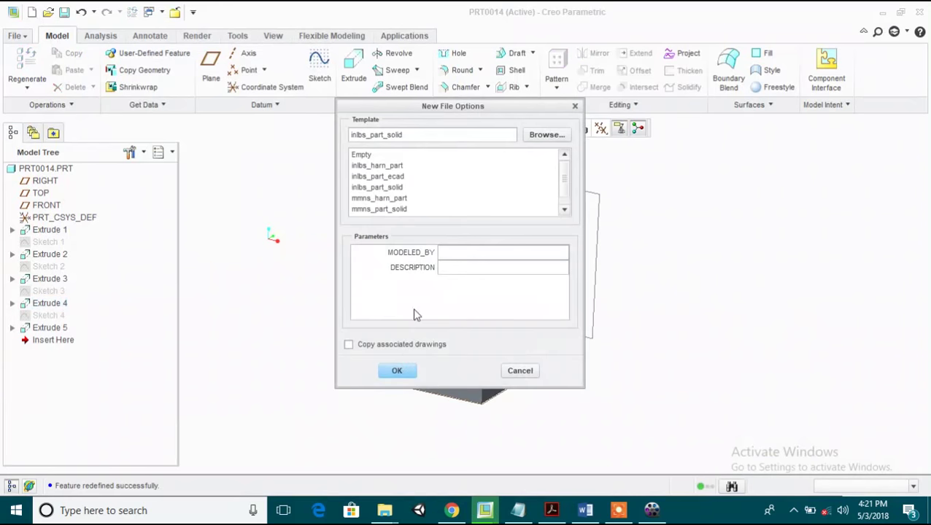
# Step: Create a new part from the mmns_part_solid template and orient it to the front view
pyautogui.click(387, 209)
pyautogui.click(397, 370)
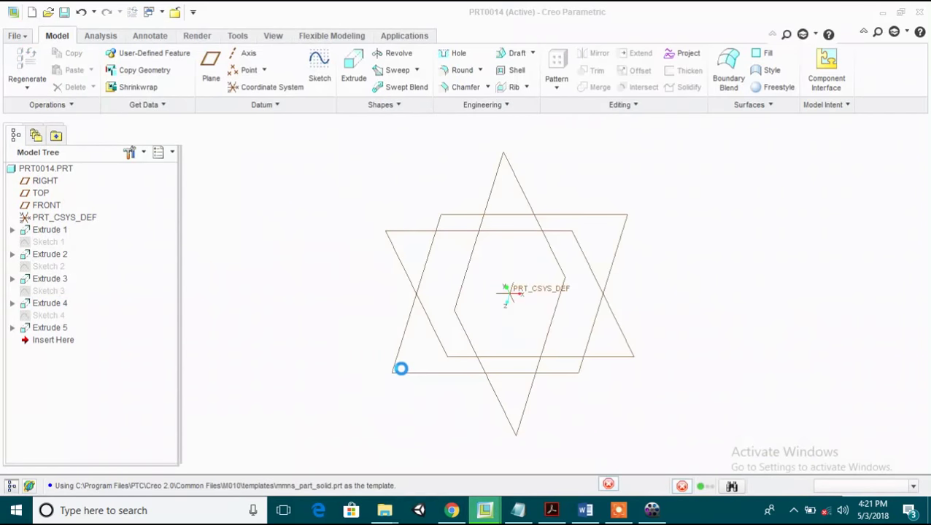
pyautogui.click(810, 15)
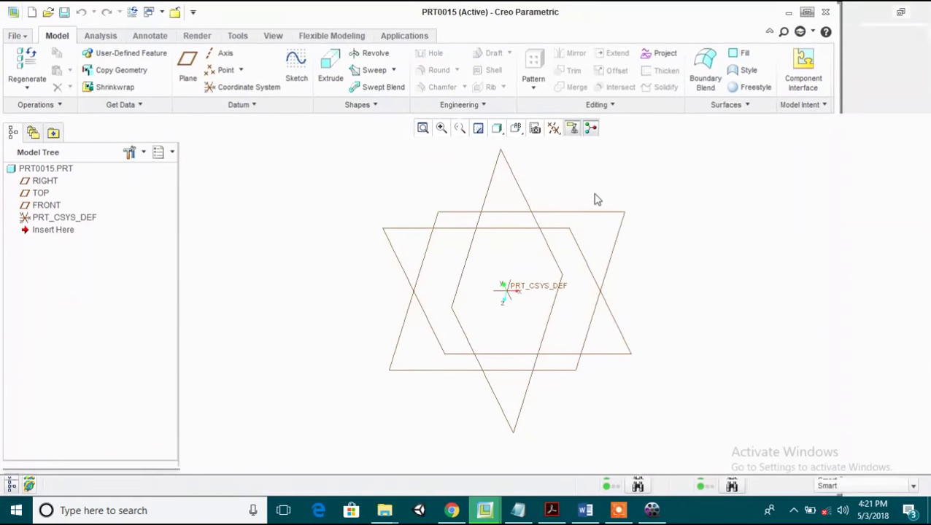
pyautogui.click(565, 133)
pyautogui.click(571, 195)
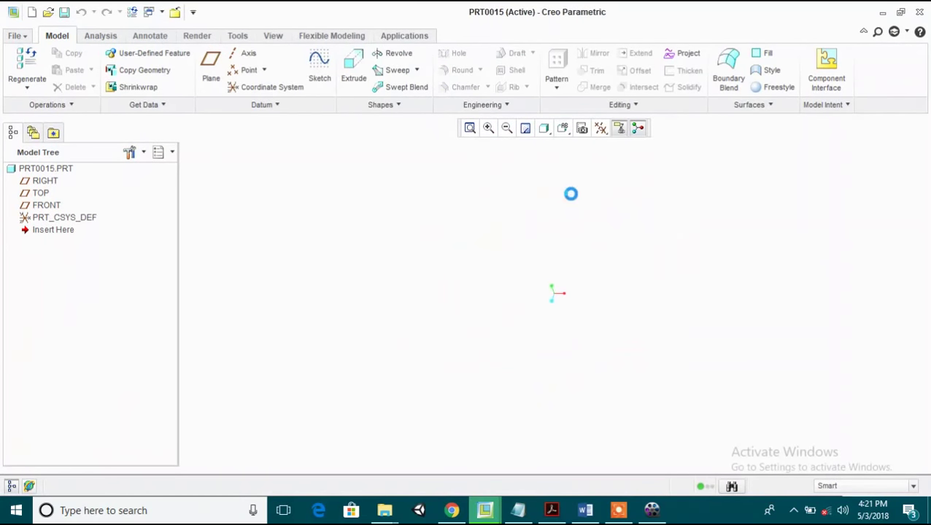
# Step: Start an extrusion on the FRONT plane and sketch a rectangle about 384 mm by 157 mm up and left of the origin
pyautogui.click(354, 82)
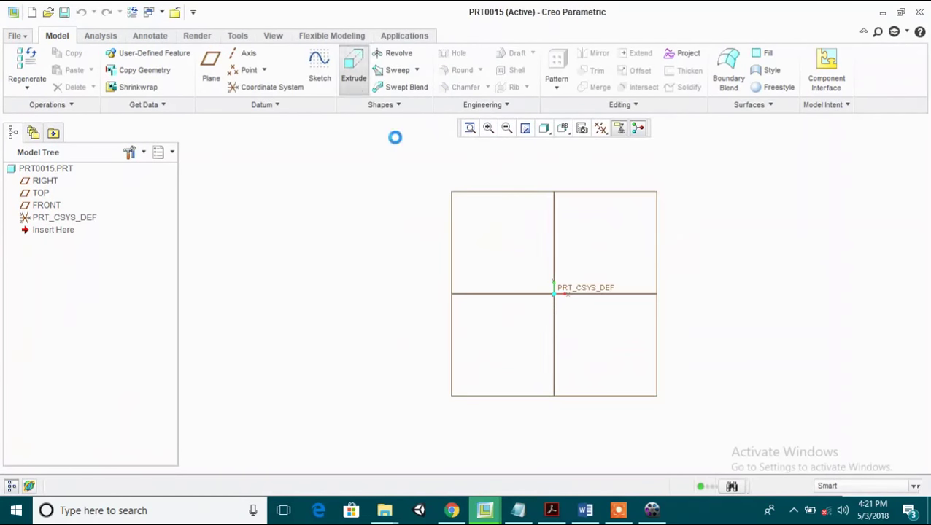
pyautogui.click(488, 193)
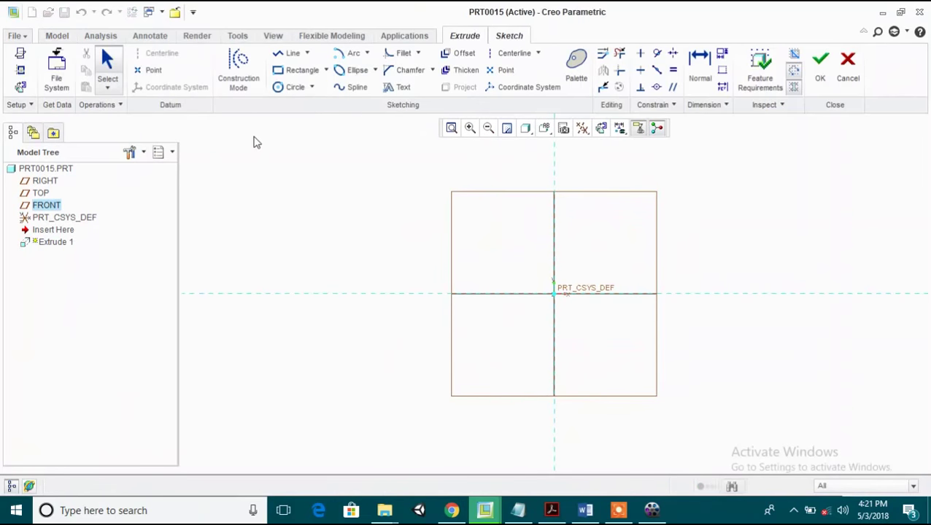
pyautogui.click(300, 70)
pyautogui.click(331, 190)
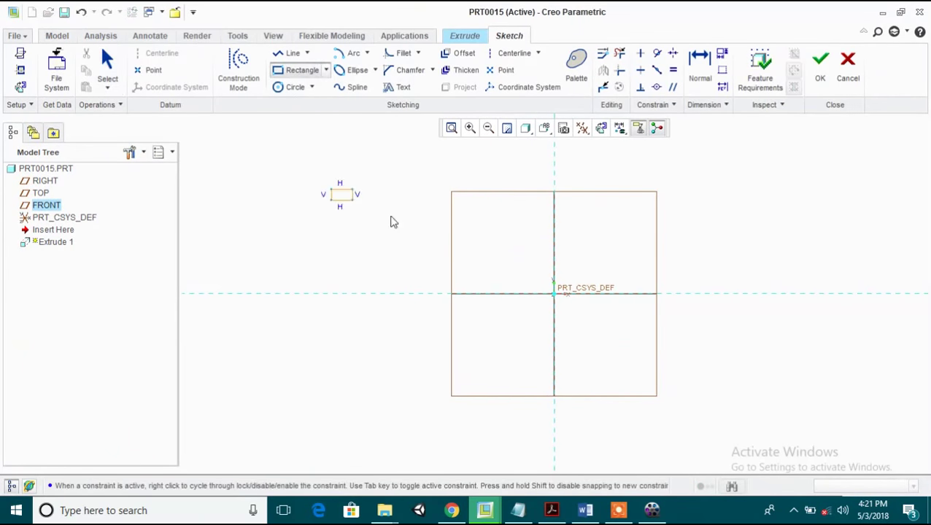
pyautogui.click(487, 253)
pyautogui.middleClick(467, 257)
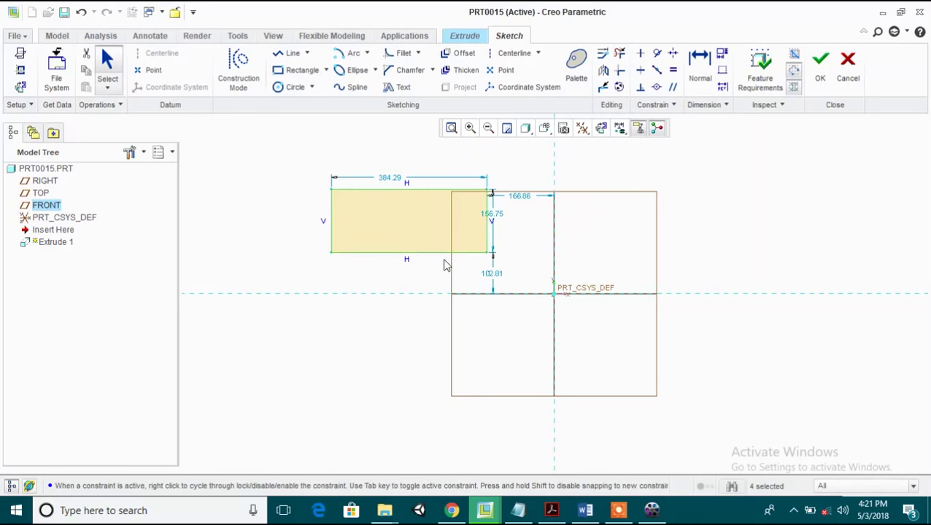
# Step: Set the rectangle's width to 50 mm and its height to 30 mm
pyautogui.doubleClick(389, 181)
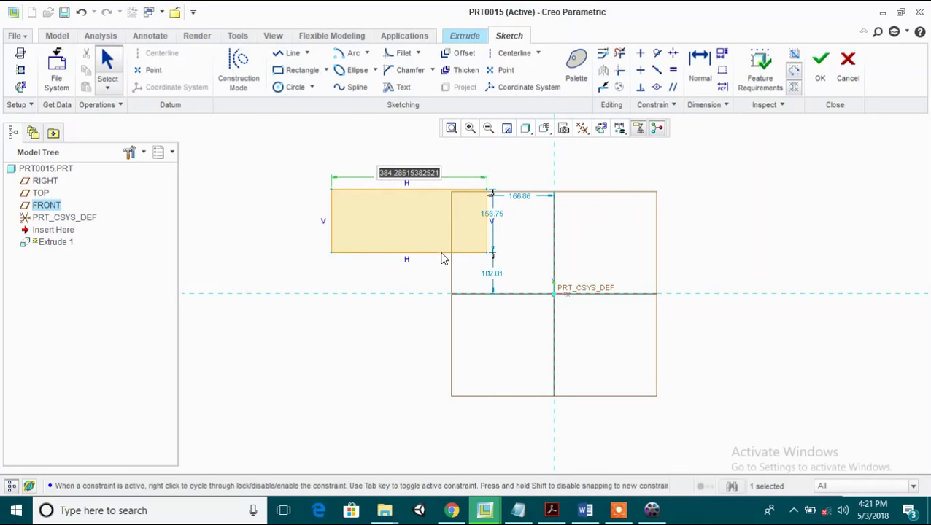
pyautogui.write('550')
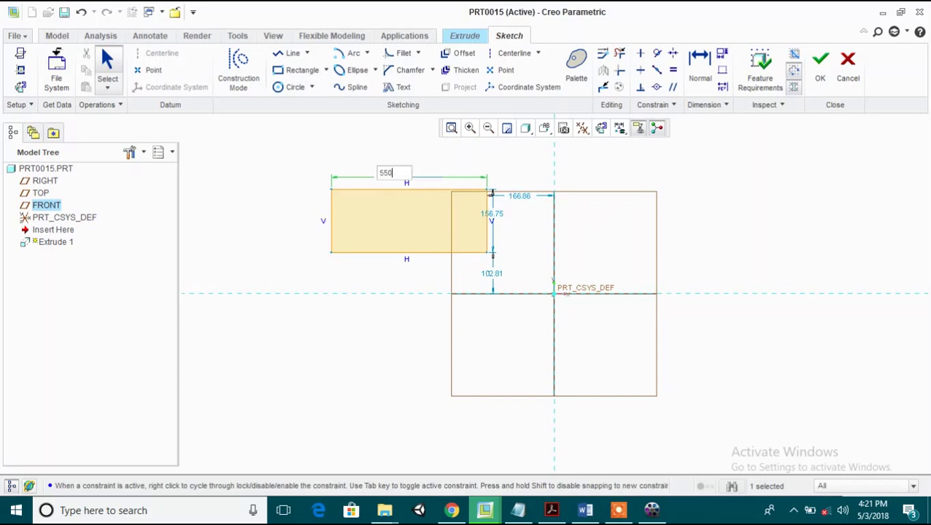
pyautogui.press('Return')
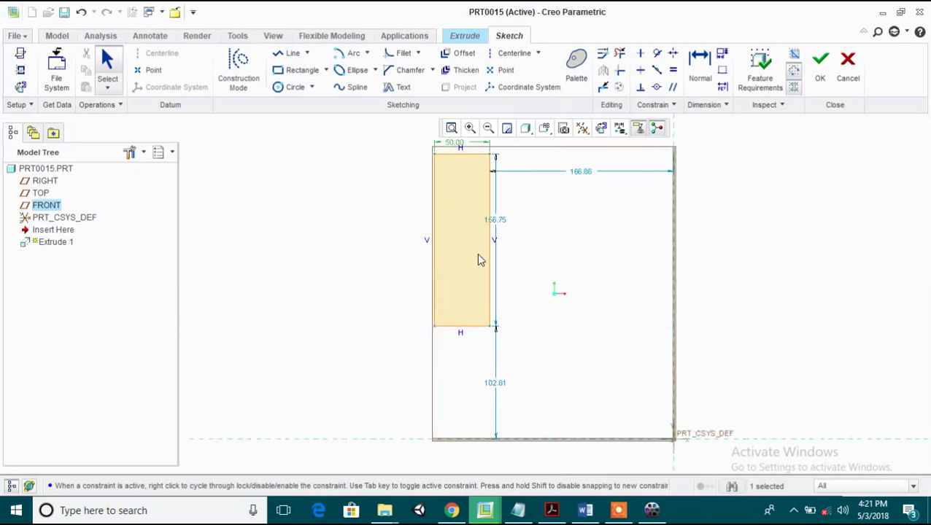
pyautogui.moveTo(499, 220); pyautogui.dragTo(533, 221)
pyautogui.middleClick(533, 221)
pyautogui.write('3')
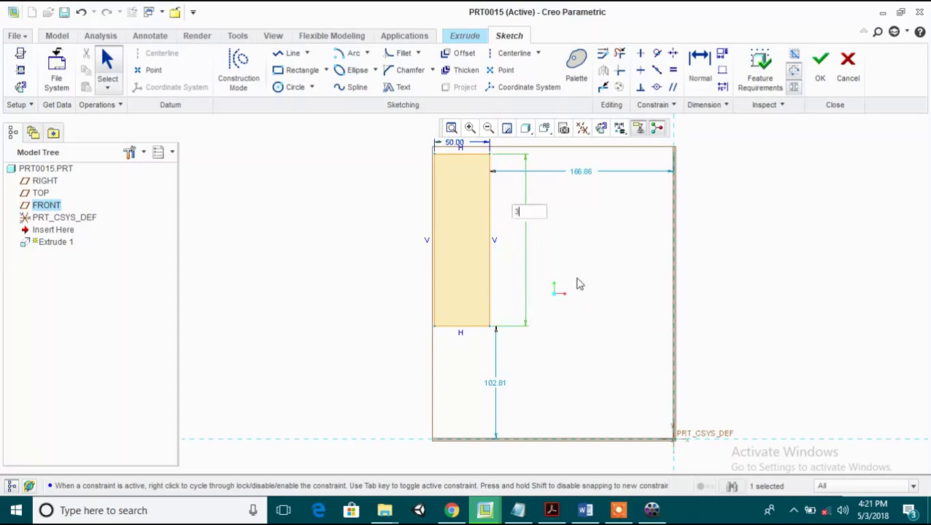
pyautogui.write('0')
pyautogui.press('Return')
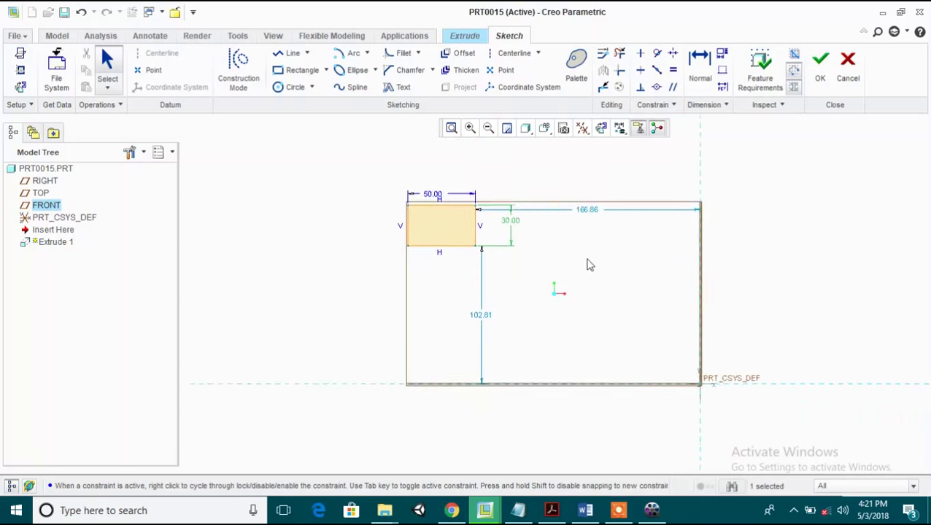
# Step: Finish the rectangle sketch and extrude it 5 mm into a base plate
pyautogui.scroll(4, 452, 226)
pyautogui.click(820, 64)
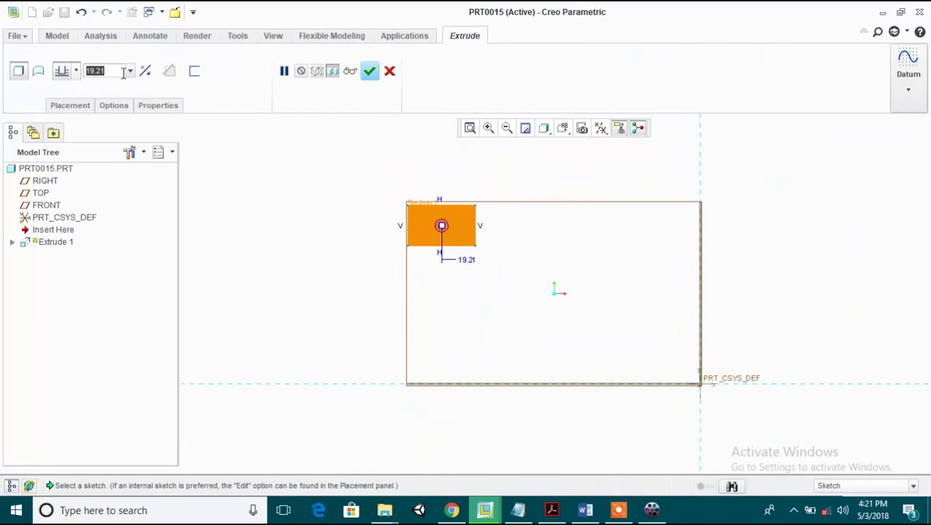
pyautogui.write('5')
pyautogui.press('Return')
pyautogui.moveTo(500, 242); pyautogui.dragTo(410, 110, button='middle')
pyautogui.click(371, 72)
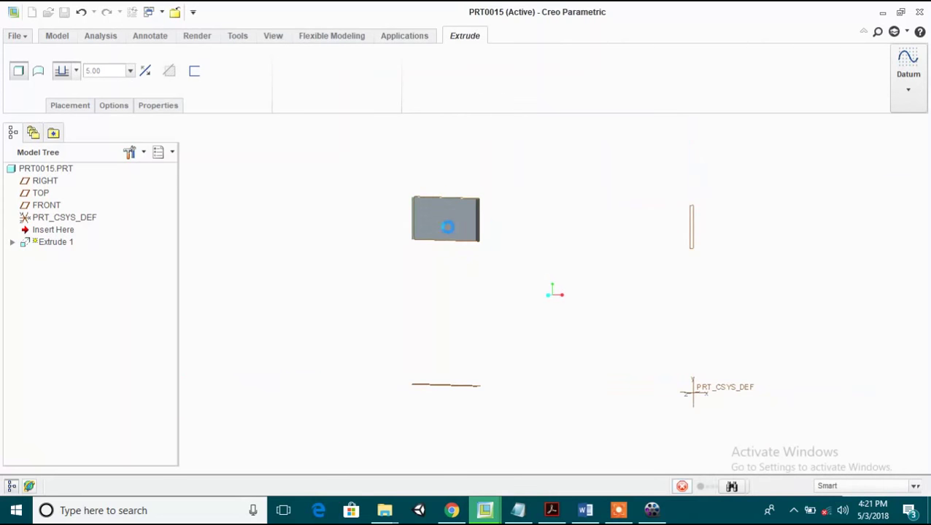
# Step: Start a second extrusion on the plate's large front face and add its four outer edges as sketch references
pyautogui.moveTo(624, 248)
pyautogui.mouseDown(button='middle')
pyautogui.moveTo(635, 226)
pyautogui.moveTo(613, 218)
pyautogui.mouseUp(button='middle')
pyautogui.click(359, 88)
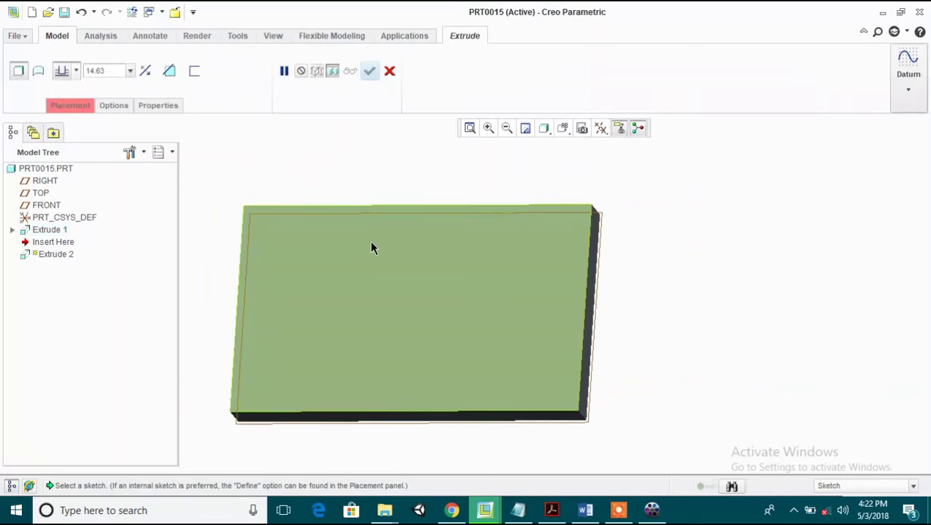
pyautogui.click(591, 213)
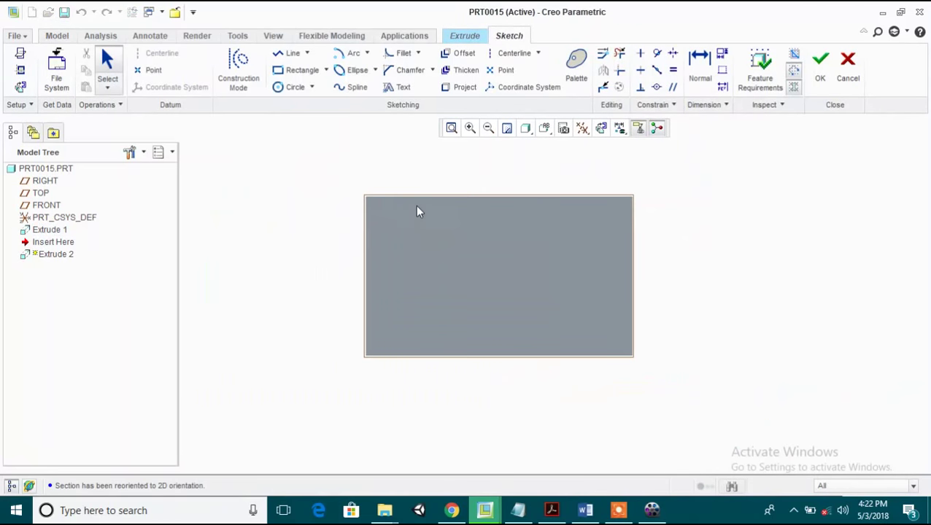
pyautogui.click(508, 198)
pyautogui.click(581, 348)
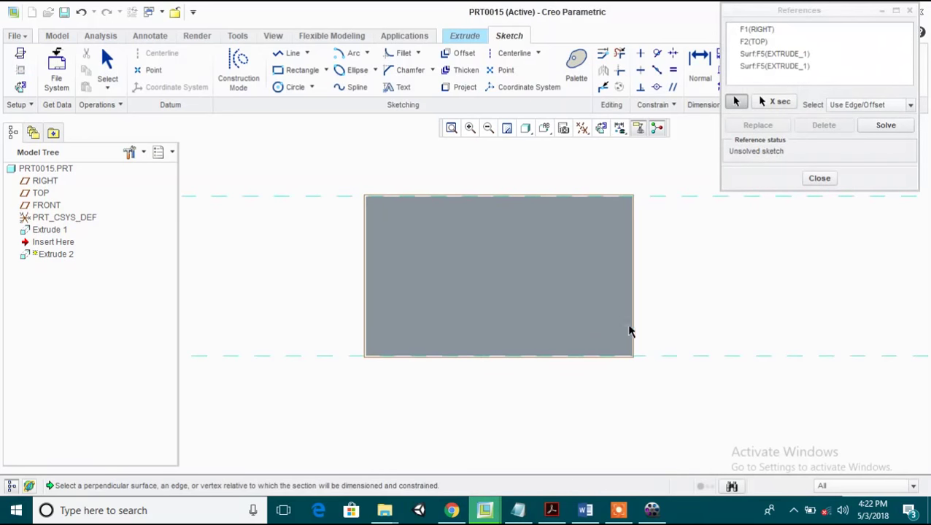
pyautogui.click(632, 333)
pyautogui.click(365, 302)
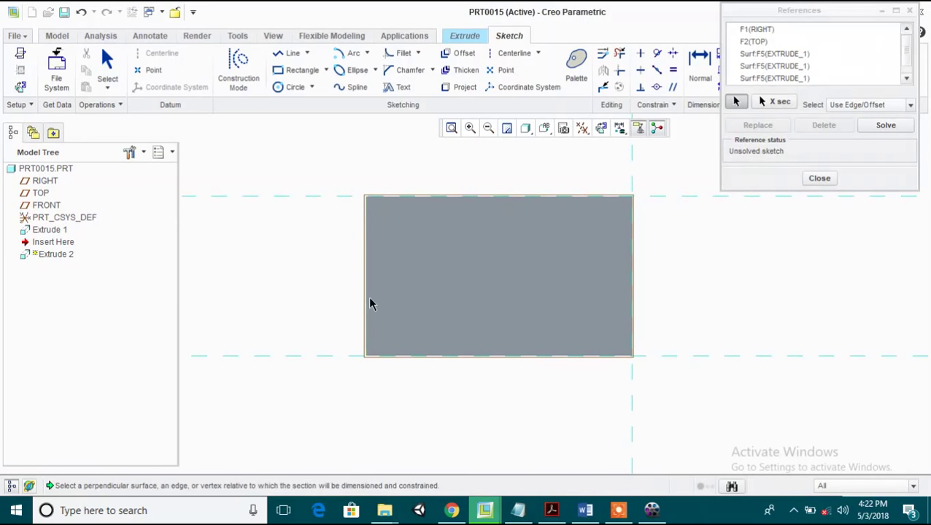
pyautogui.click(819, 179)
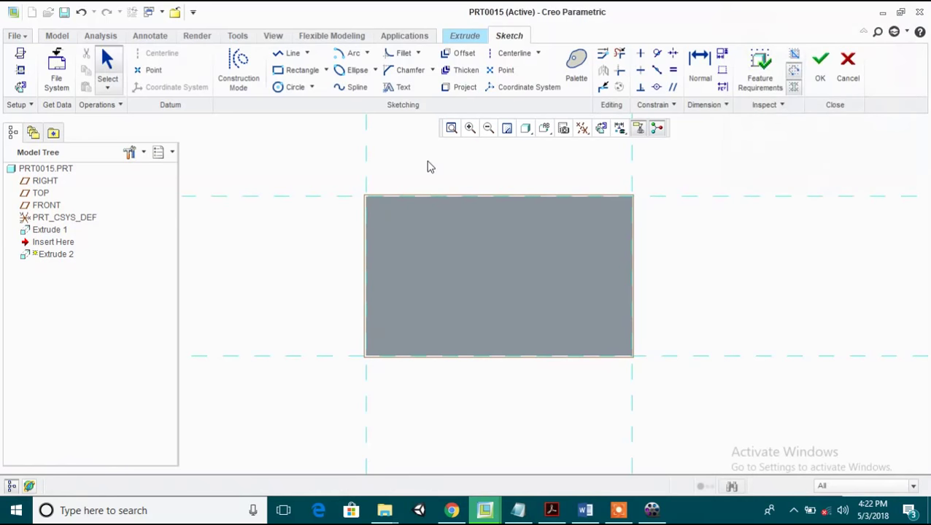
# Step: Sketch a 10 mm horizontal line along the plate's upper edge, starting at its upper-left corner
pyautogui.press('l')
pyautogui.click(366, 197)
pyautogui.click(400, 197)
pyautogui.middleClick(399, 199)
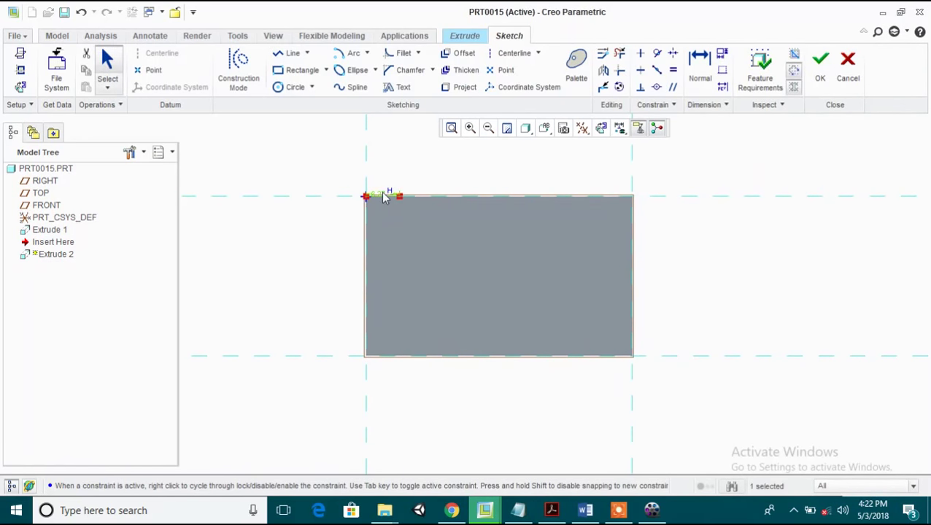
pyautogui.doubleClick(388, 182)
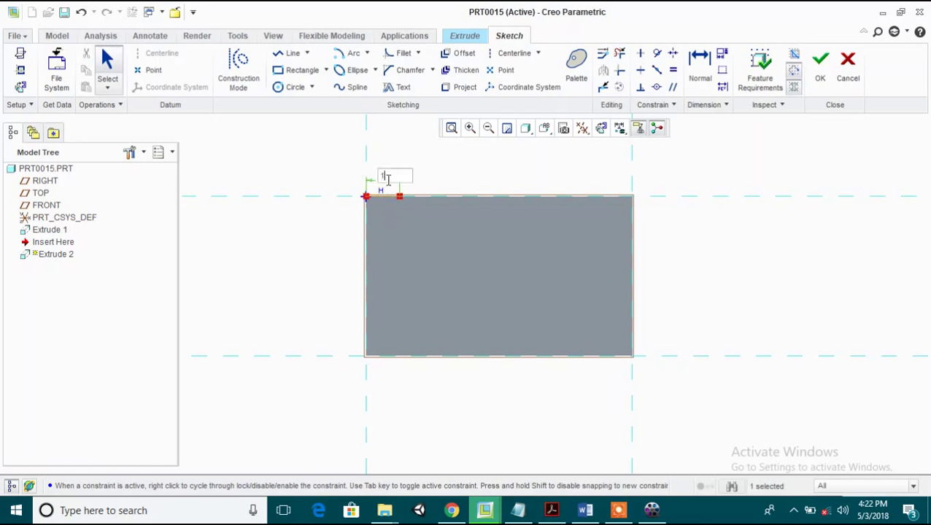
pyautogui.press('Return')
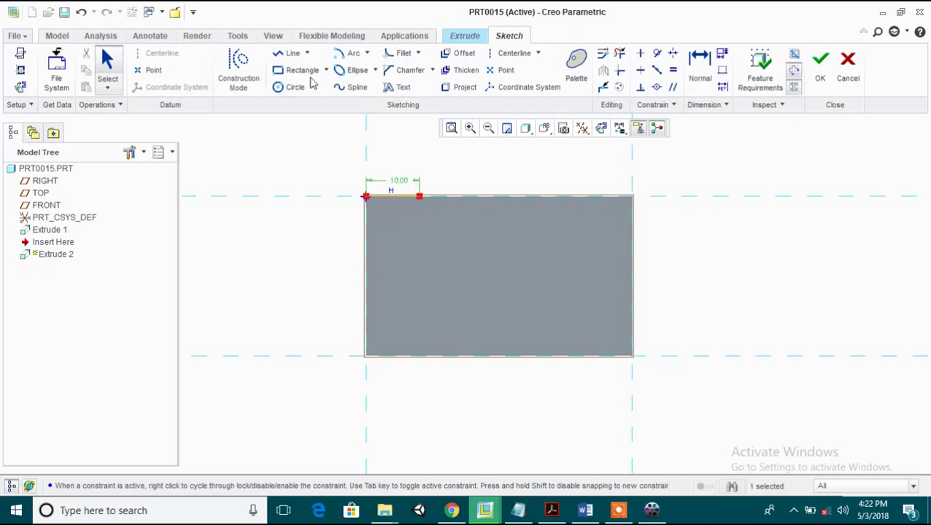
# Step: Complete two closed full-height rectangles of equal 10 mm width at the plate's left and right ends, and finish the sketch
pyautogui.click(291, 53)
pyautogui.click(632, 197)
pyautogui.click(580, 199)
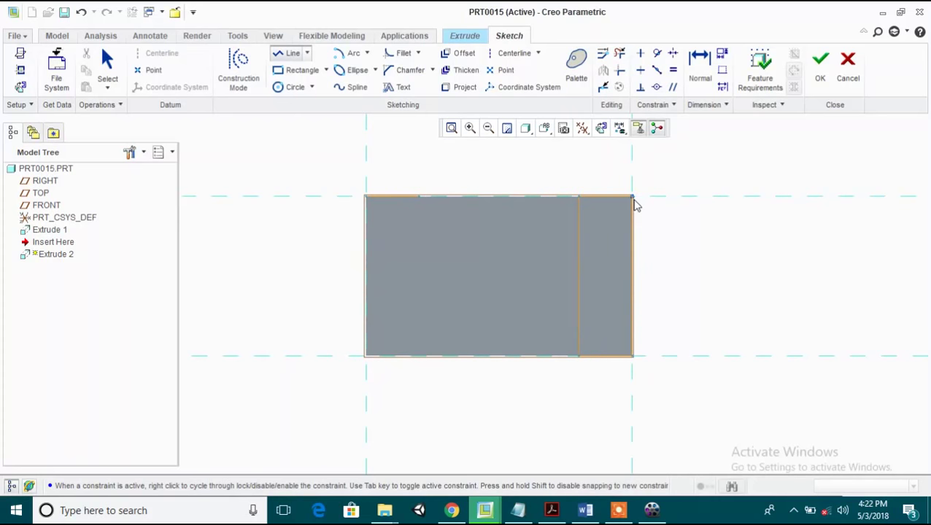
pyautogui.click(422, 356)
pyautogui.click(365, 356)
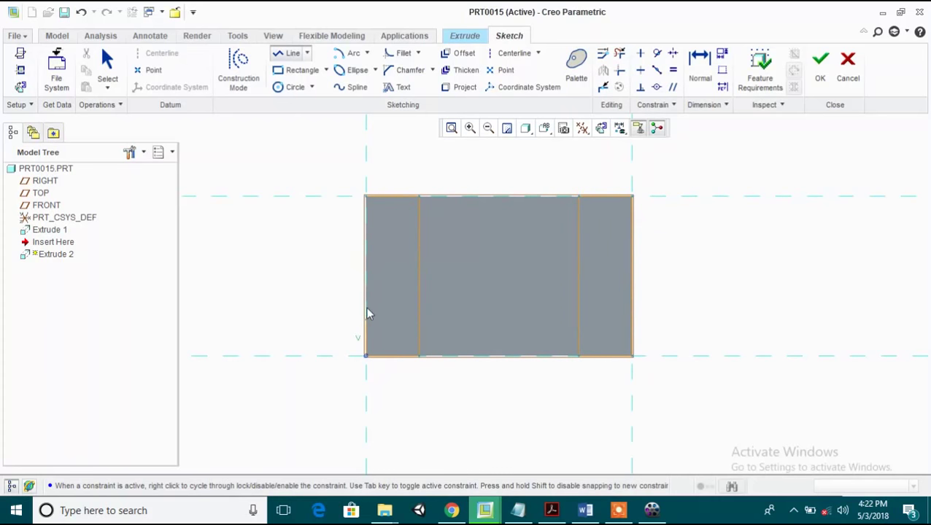
pyautogui.click(370, 205)
pyautogui.click(822, 71)
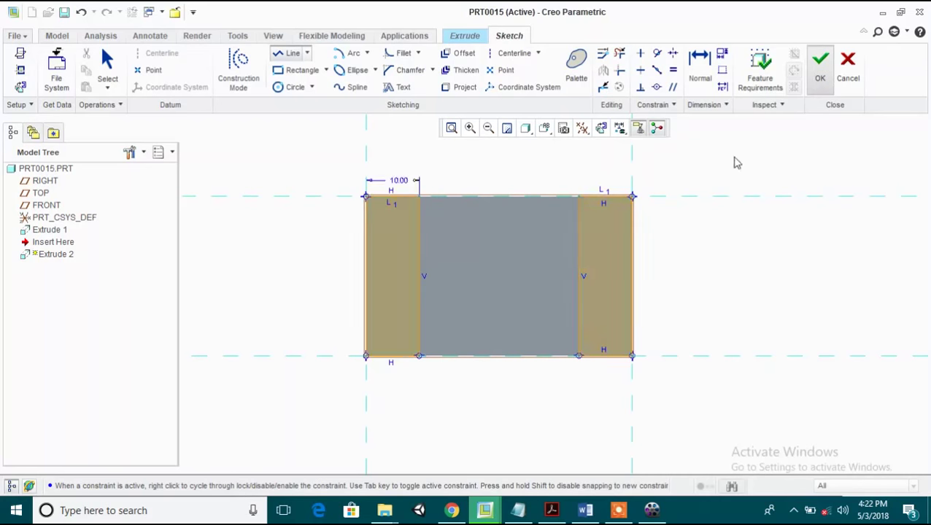
# Step: Extrude the two end rectangles 30 mm to form the side walls
pyautogui.click(110, 71)
pyautogui.write('30')
pyautogui.press('Return')
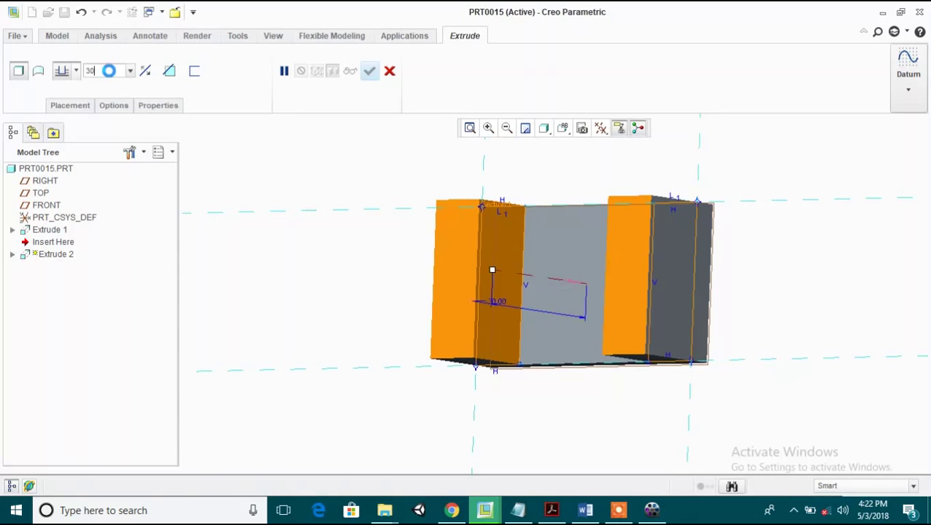
pyautogui.click(369, 71)
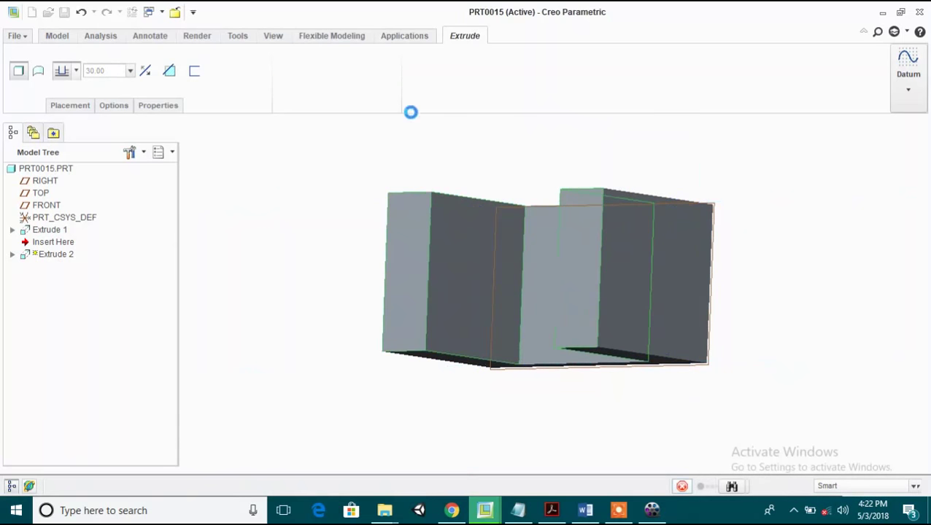
# Step: Start a third extrusion with its sketch on the outer face of a side wall, and orient the sketch plane parallel to the screen
pyautogui.scroll(2, 374, 245)
pyautogui.moveTo(502, 208); pyautogui.dragTo(561, 211, button='middle')
pyautogui.scroll(3, 533, 246)
pyautogui.moveTo(534, 247); pyautogui.dragTo(567, 255, button='middle')
pyautogui.scroll(-4, 567, 256)
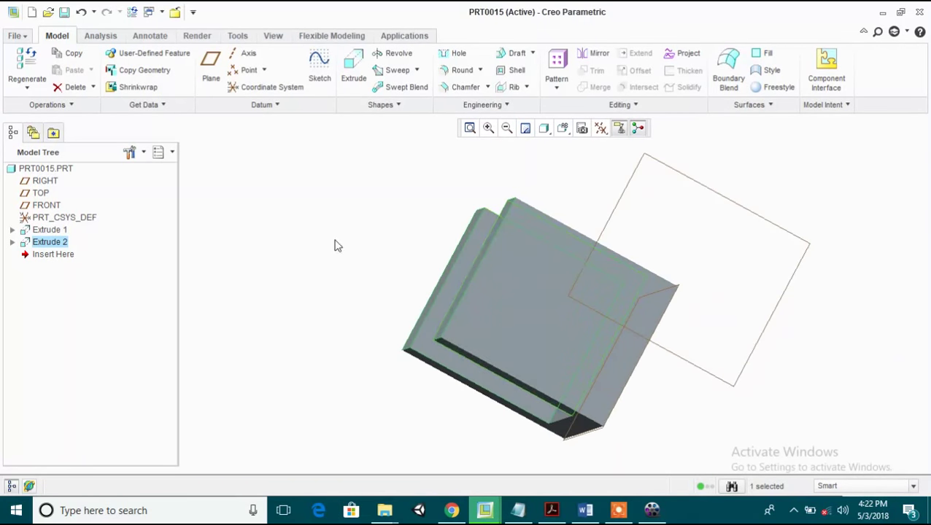
pyautogui.scroll(2, 348, 253)
pyautogui.click(345, 71)
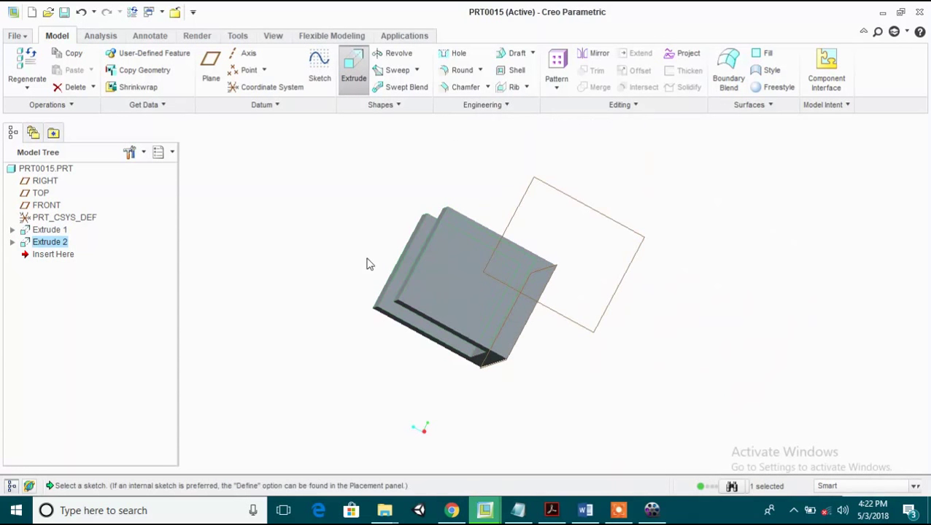
pyautogui.click(440, 264)
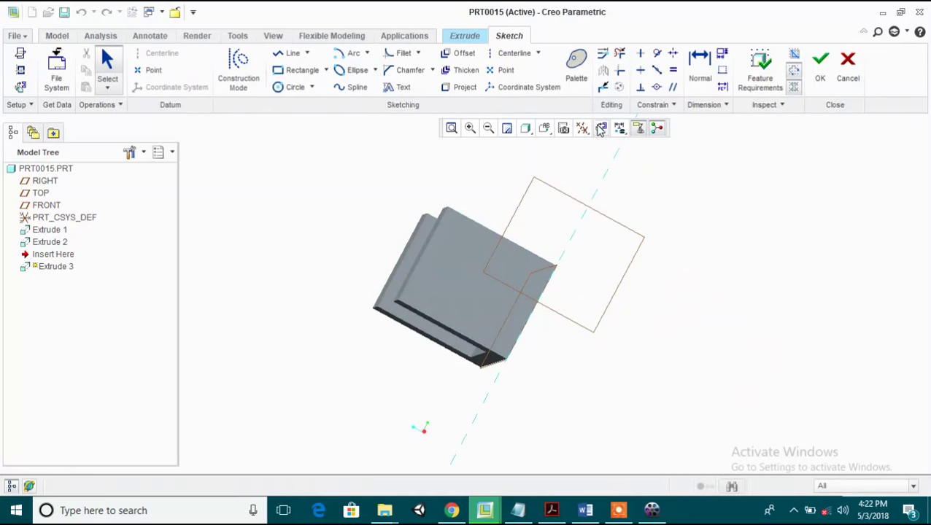
pyautogui.click(601, 127)
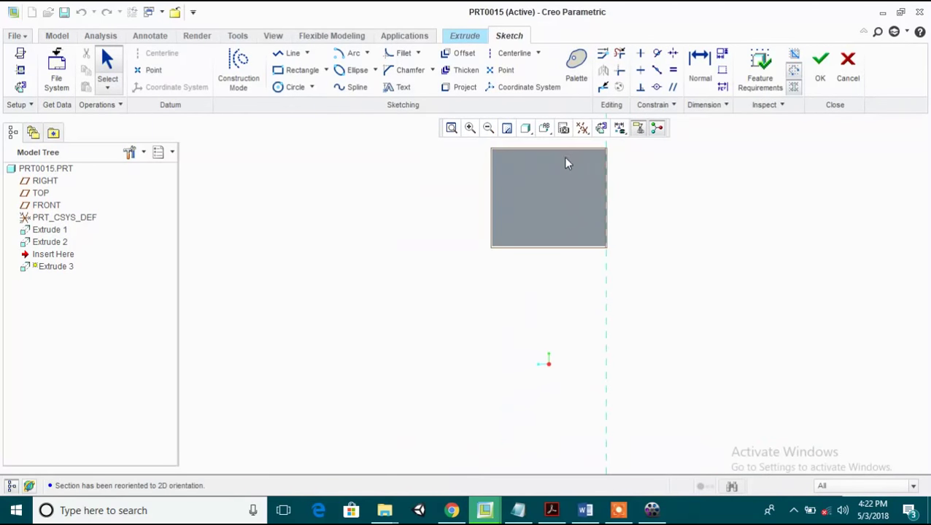
# Step: Add the side wall face's free end edge and its two long side edges as sketch references
pyautogui.scroll(2, 568, 164)
pyautogui.scroll(-2, 430, 340)
pyautogui.scroll(2, 508, 227)
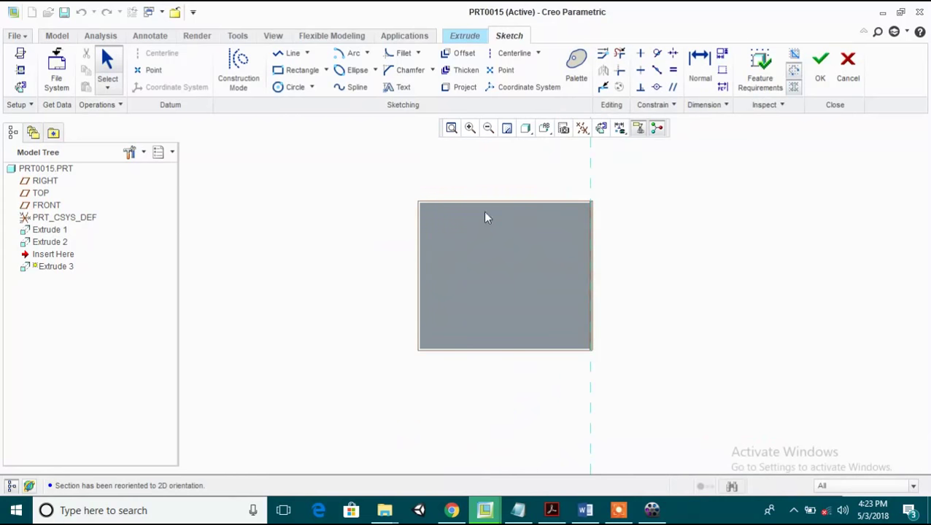
pyautogui.click(21, 69)
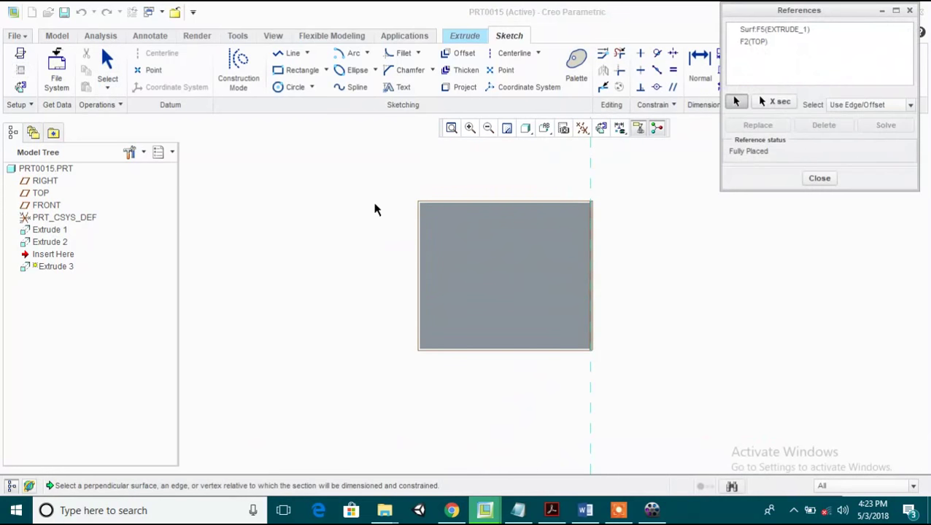
pyautogui.click(429, 205)
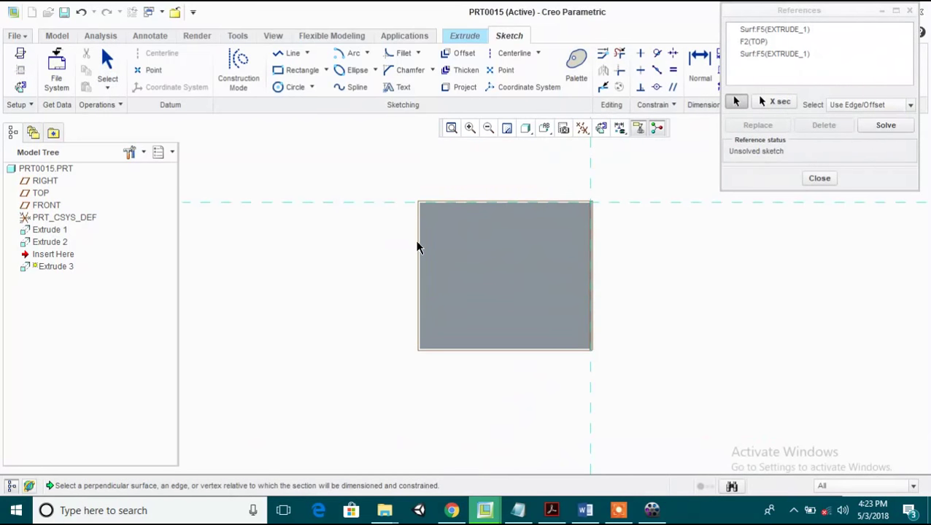
pyautogui.click(420, 253)
pyautogui.click(455, 350)
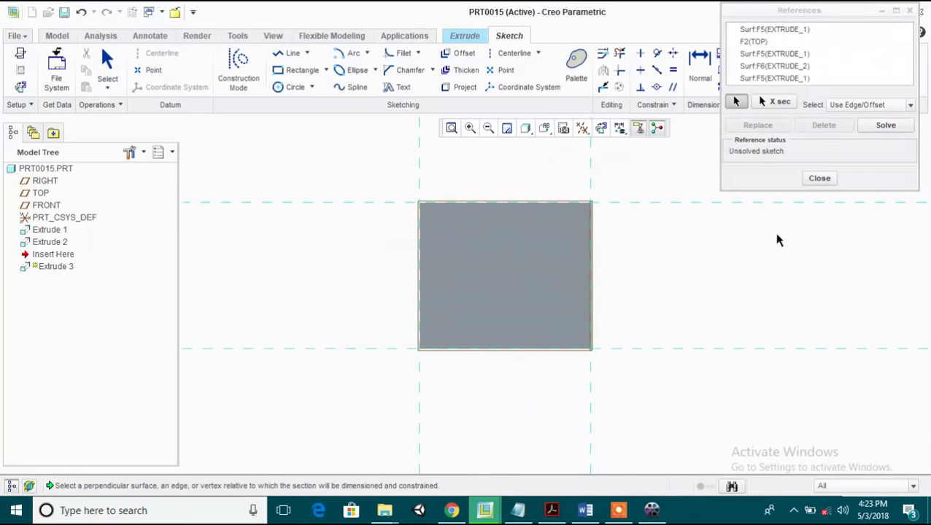
pyautogui.click(820, 180)
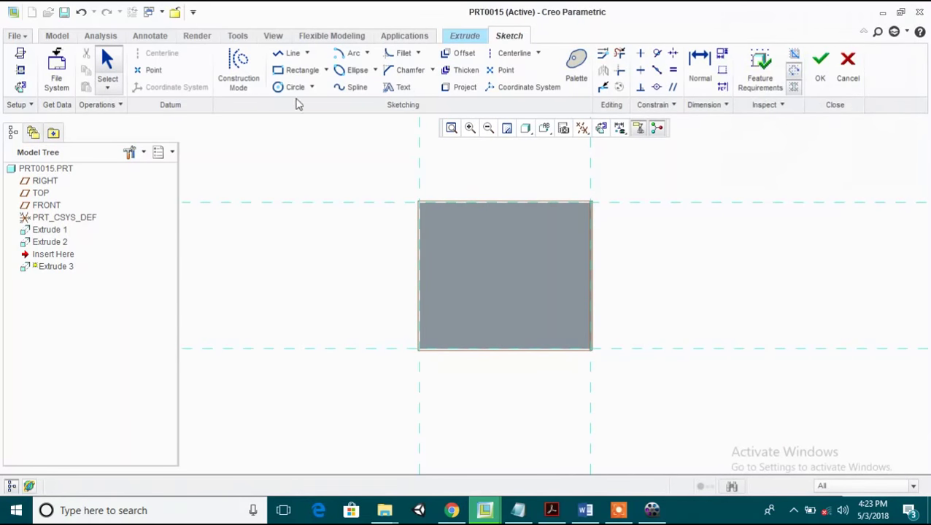
# Step: Sketch a line along the wall's free end edge and a full-width circle centred on its midpoint, and trim away the inner half
pyautogui.click(288, 53)
pyautogui.click(420, 205)
pyautogui.click(284, 87)
pyautogui.click(419, 276)
pyautogui.click(619, 54)
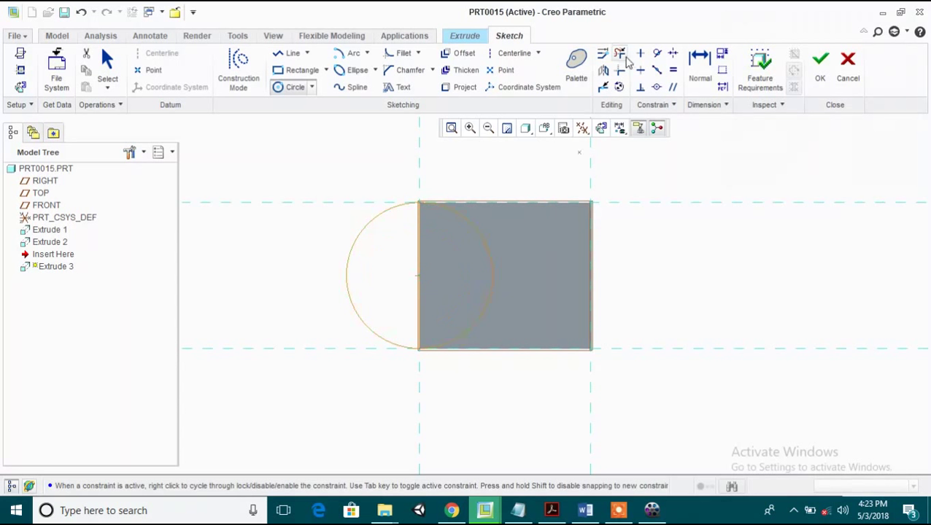
pyautogui.click(418, 307)
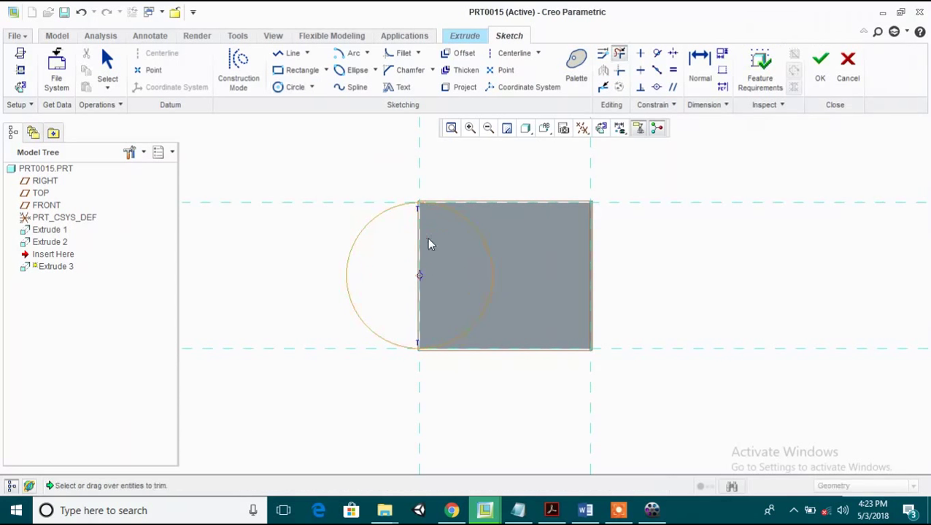
# Step: Draw a line along the wall's end edge between the arc's endpoints to close the semicircle, and finish the sketch
pyautogui.click(291, 53)
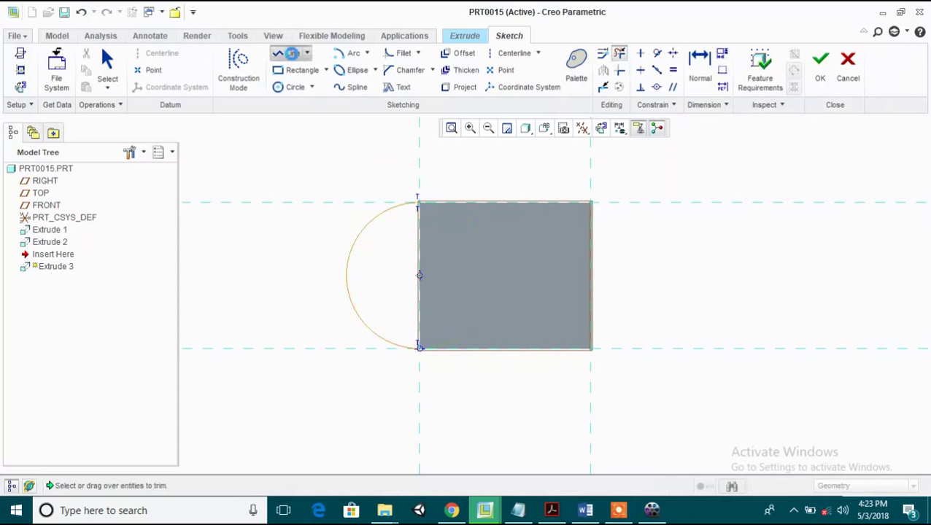
pyautogui.click(418, 205)
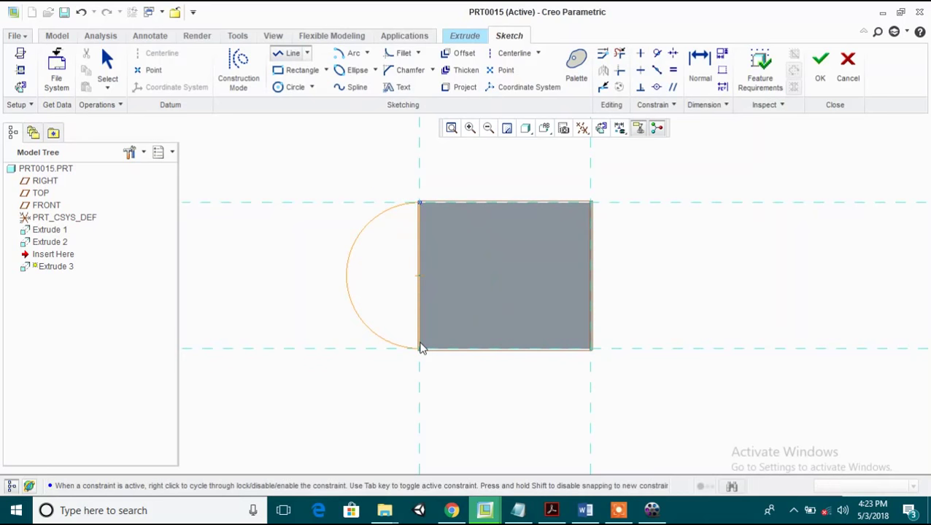
pyautogui.middleClick(654, 249)
pyautogui.middleClick(660, 246)
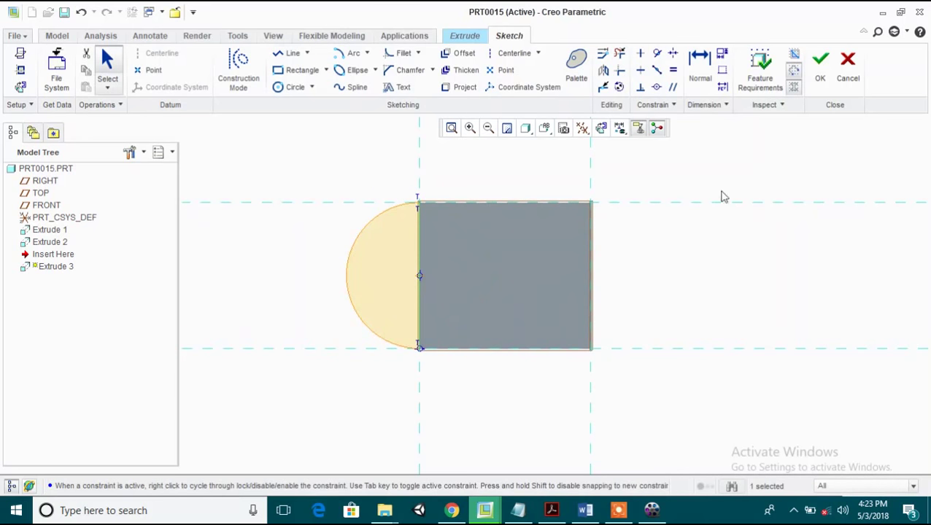
pyautogui.click(822, 73)
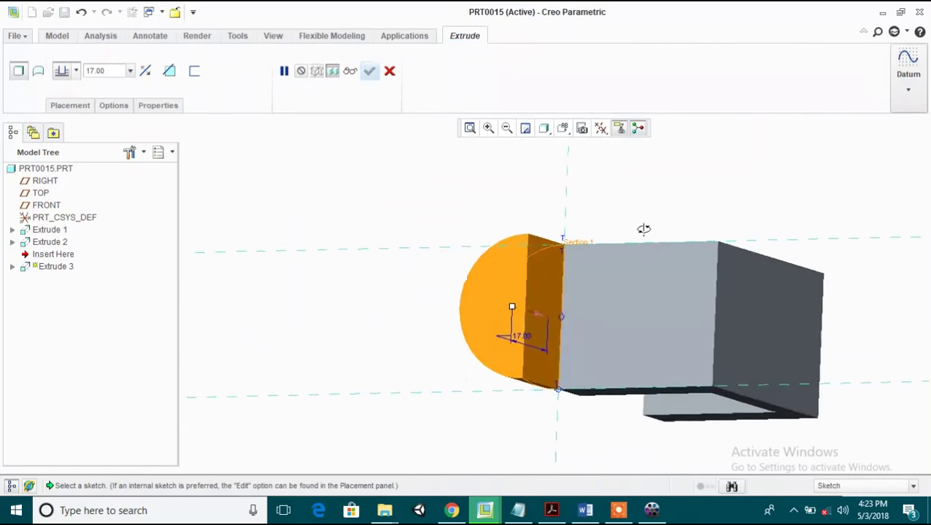
# Step: Try extruding the semicircle symmetrically about its sketch plane with a total depth of 10 mm
pyautogui.moveTo(665, 238); pyautogui.dragTo(580, 293, button='middle')
pyautogui.scroll(3, 518, 293)
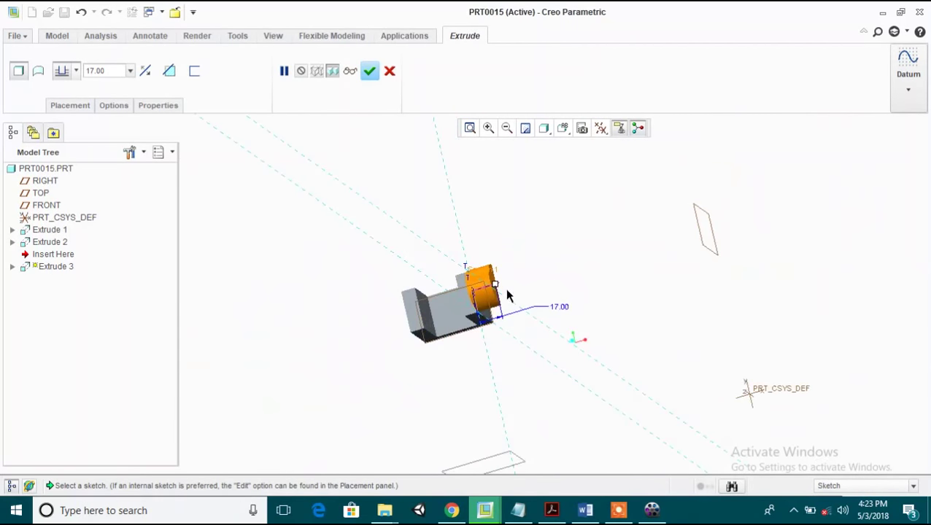
pyautogui.scroll(-3, 499, 286)
pyautogui.click(76, 71)
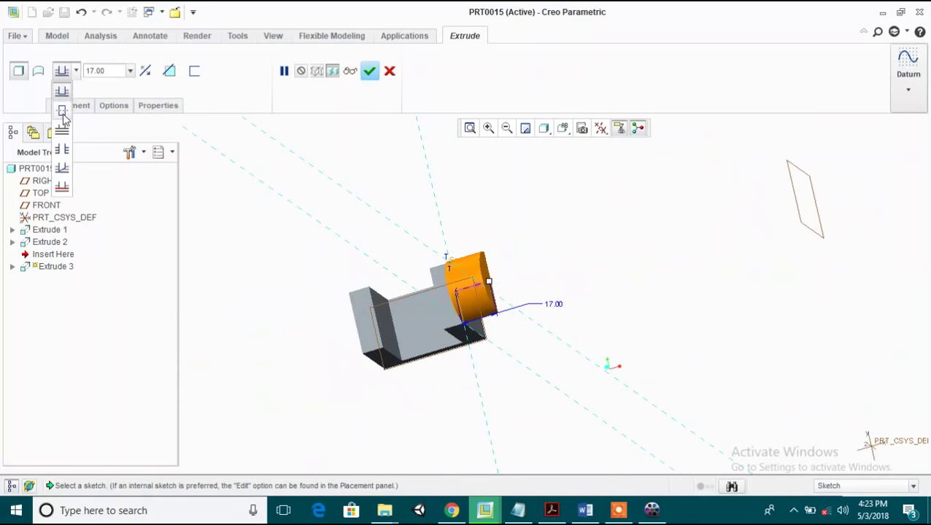
pyautogui.click(62, 110)
pyautogui.moveTo(492, 210)
pyautogui.mouseDown(button='middle')
pyautogui.moveTo(507, 208)
pyautogui.moveTo(497, 208)
pyautogui.mouseUp(button='middle')
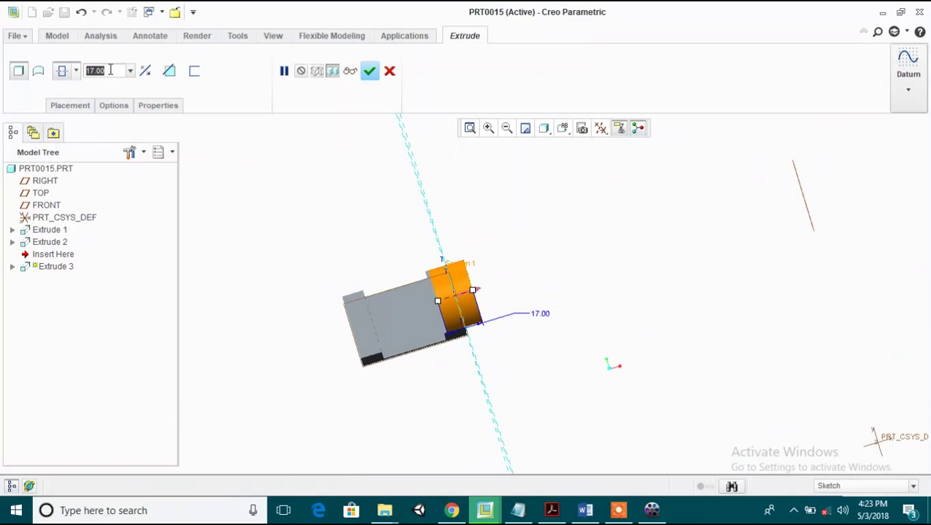
pyautogui.write('10')
pyautogui.press('Return')
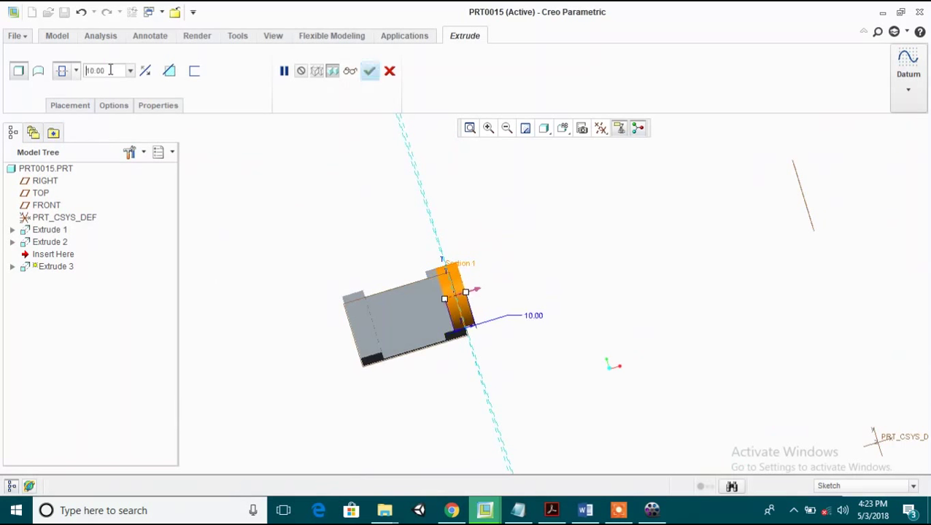
pyautogui.scroll(3, 474, 318)
pyautogui.moveTo(474, 317); pyautogui.dragTo(563, 222, button='middle')
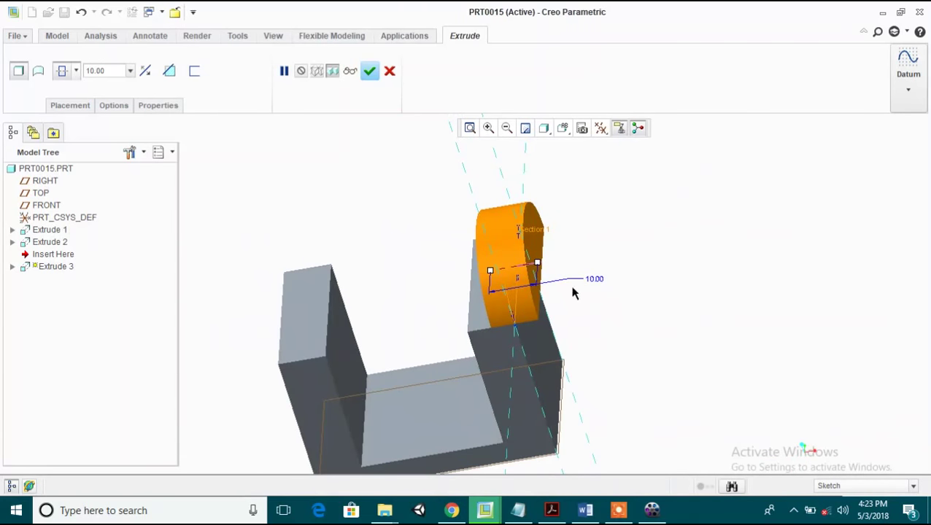
# Step: Extrude the semicircle 10 mm to one side, inward across the wall's thickness, and complete the feature
pyautogui.moveTo(536, 264); pyautogui.dragTo(436, 299)
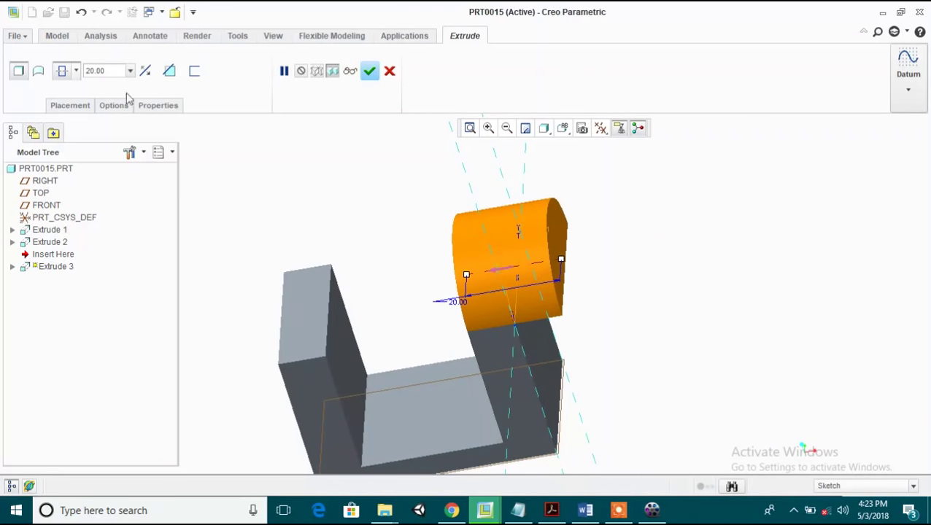
pyautogui.click(76, 71)
pyautogui.click(63, 109)
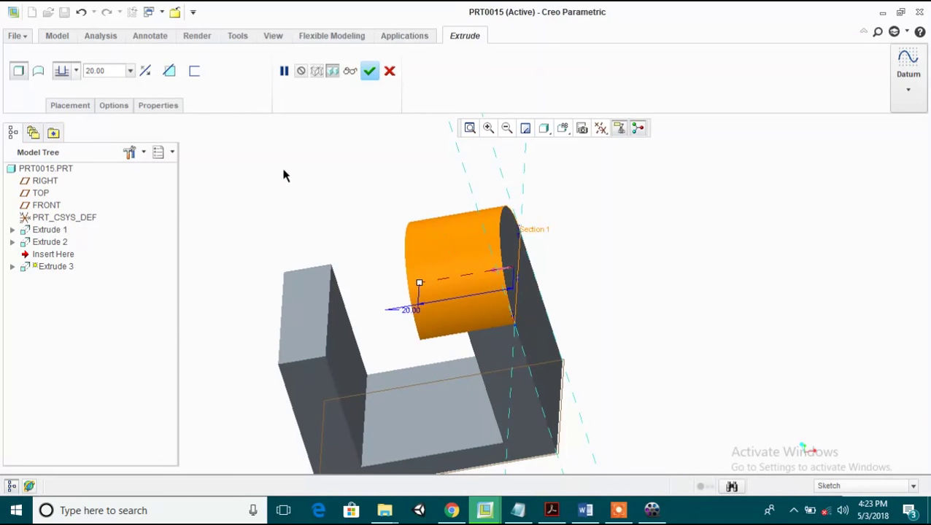
pyautogui.write('10')
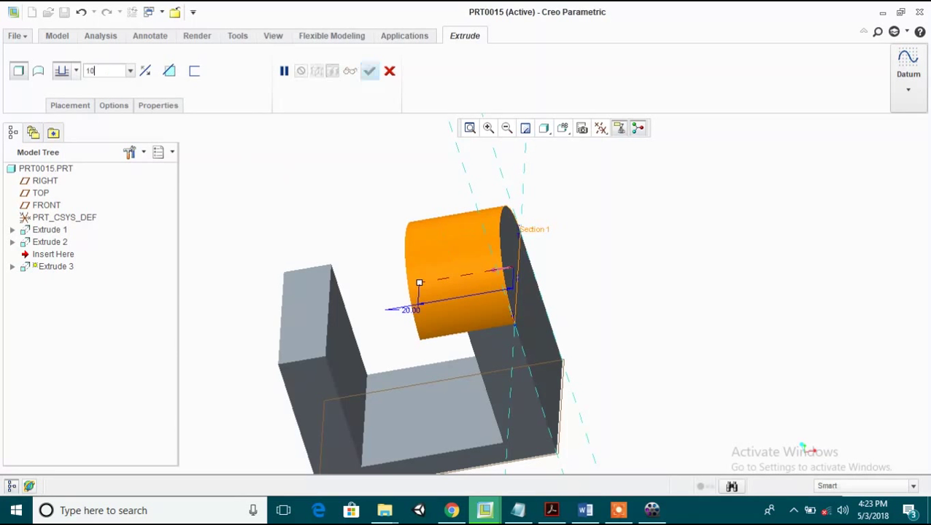
pyautogui.press('Return')
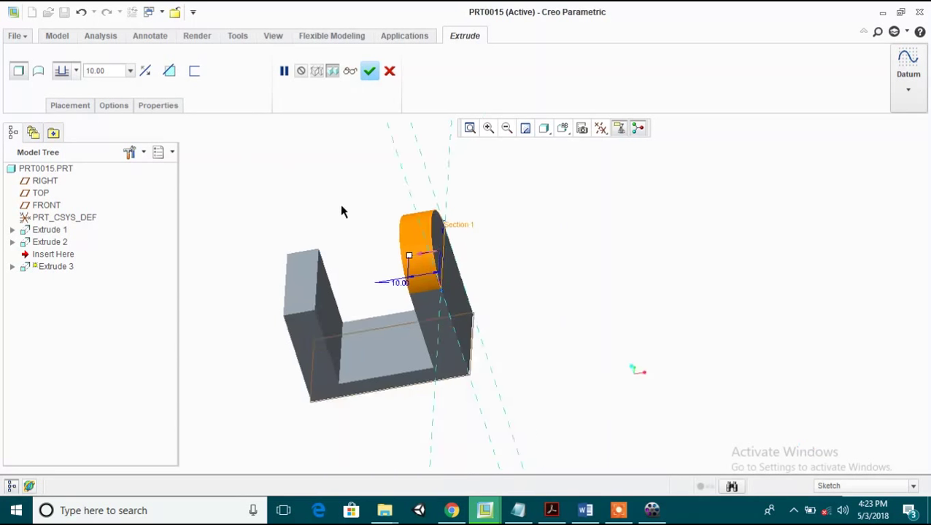
pyautogui.moveTo(477, 218); pyautogui.dragTo(505, 208, button='middle')
pyautogui.click(370, 71)
pyautogui.hotkey('ctrl', 'd')
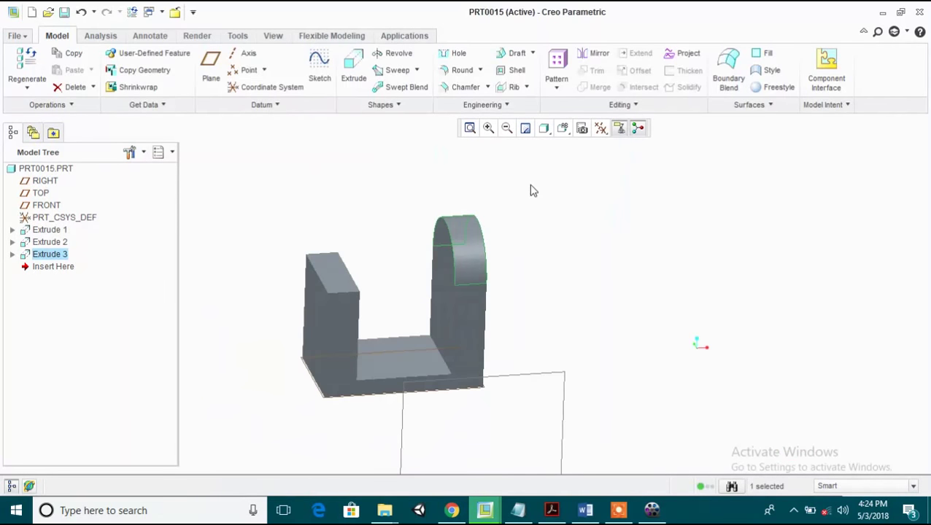
# Step: Start a fourth extrusion sketched on the other wall's outer face, and add that wall's top edge and both side edges as references
pyautogui.click(353, 71)
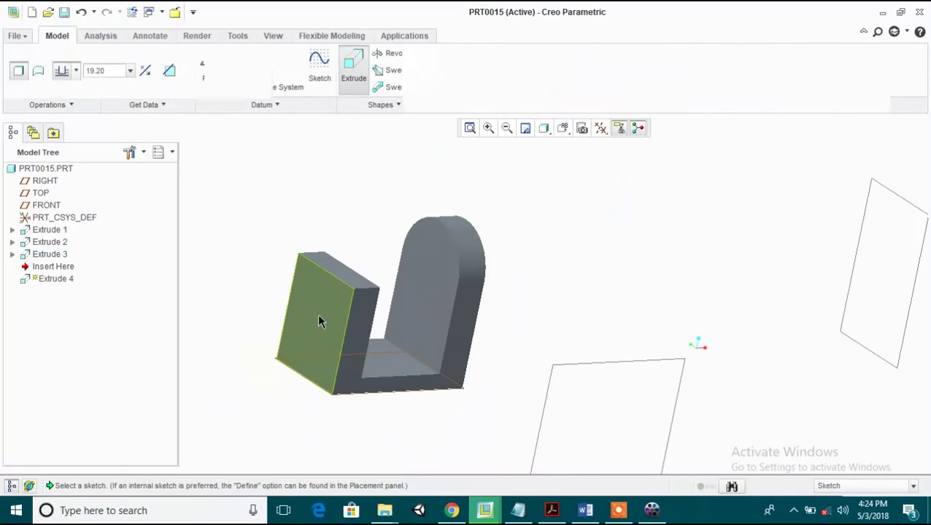
pyautogui.click(452, 236)
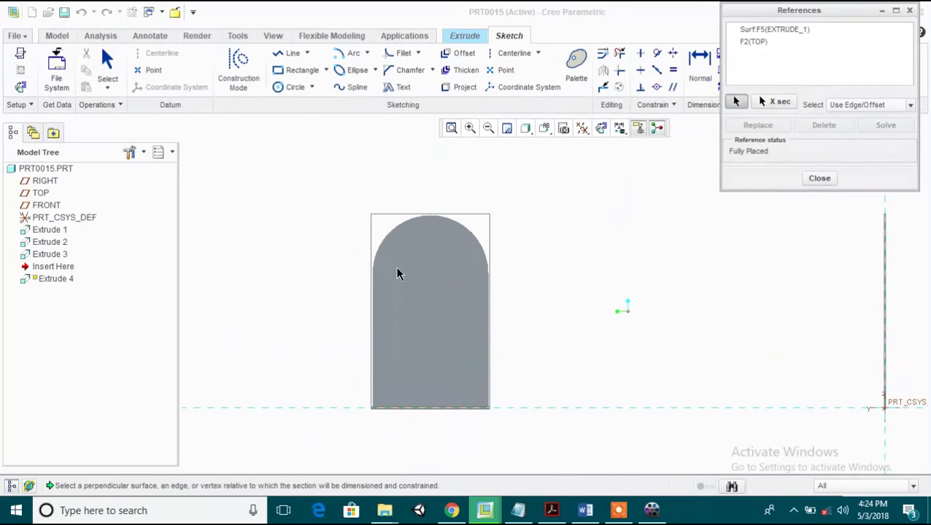
pyautogui.click(408, 281)
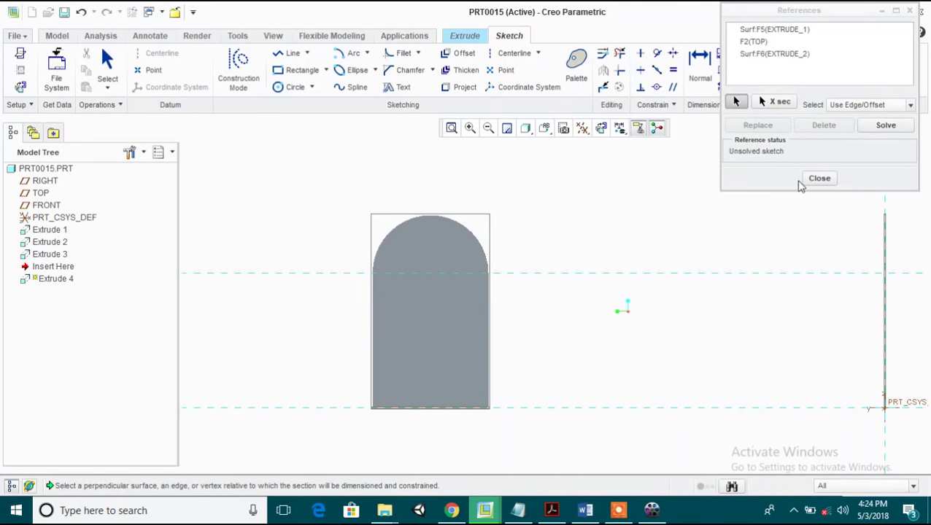
pyautogui.click(488, 342)
pyautogui.click(372, 347)
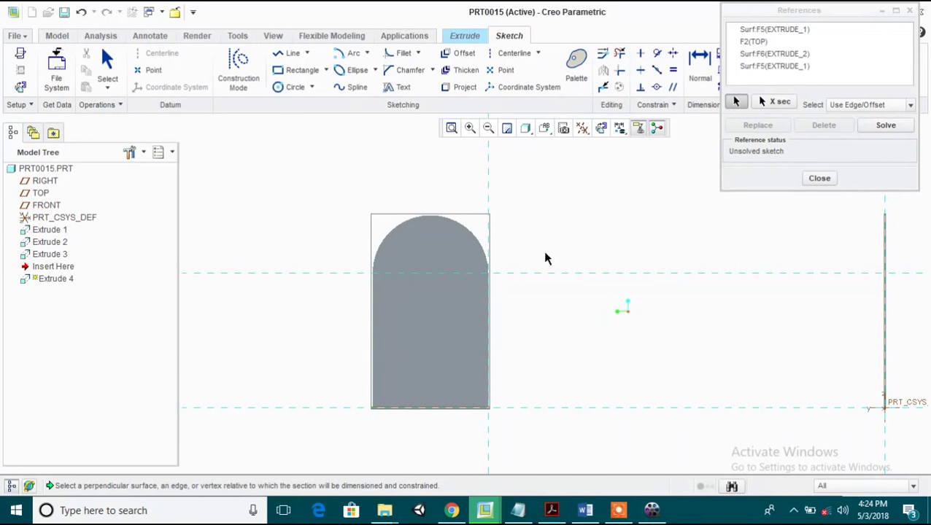
pyautogui.click(818, 178)
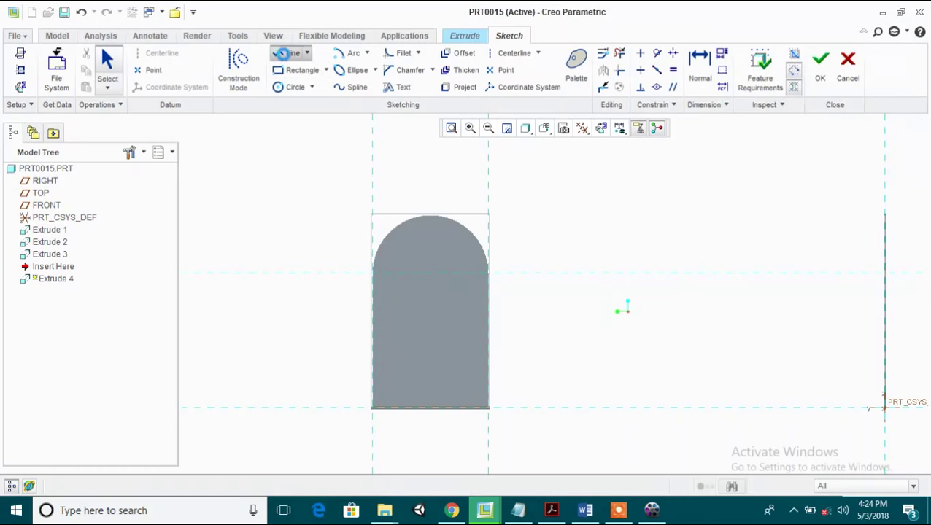
# Step: Sketch a closed semicircle on the wall's top edge from a line and a full-width circle with its lower half trimmed, and finish the sketch
pyautogui.click(291, 53)
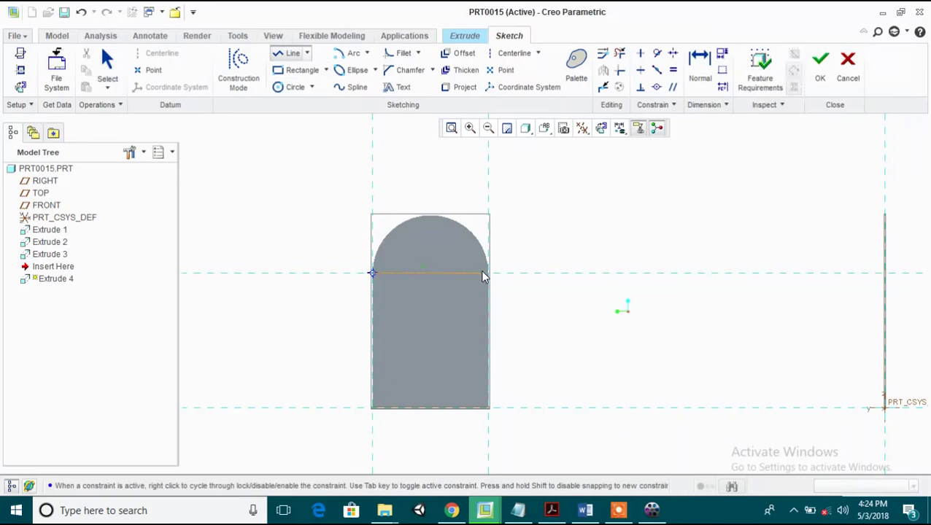
pyautogui.click(294, 87)
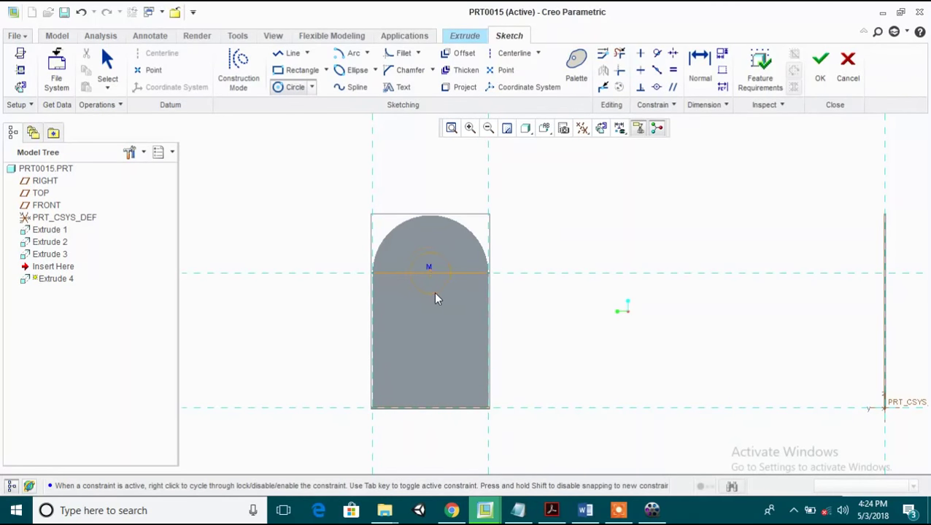
pyautogui.click(450, 332)
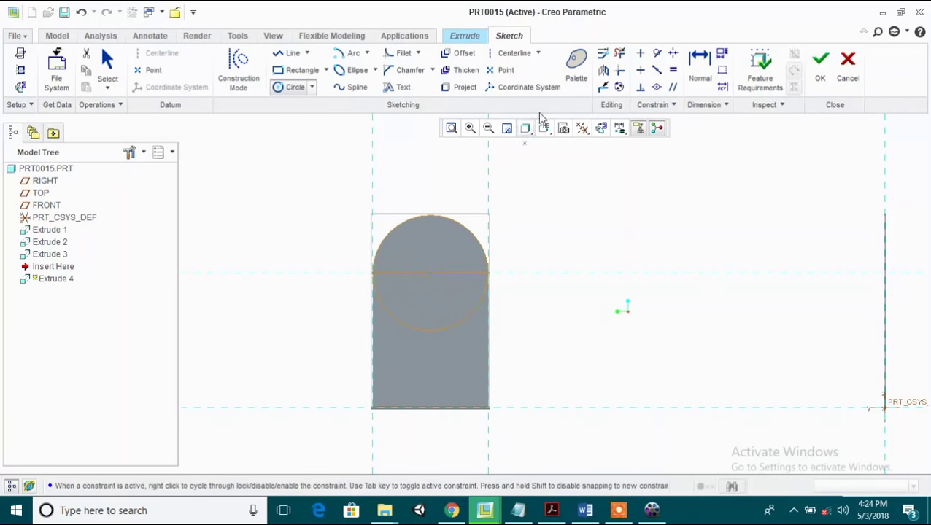
pyautogui.click(619, 53)
pyautogui.moveTo(397, 313); pyautogui.dragTo(438, 342)
pyautogui.middleClick(665, 202)
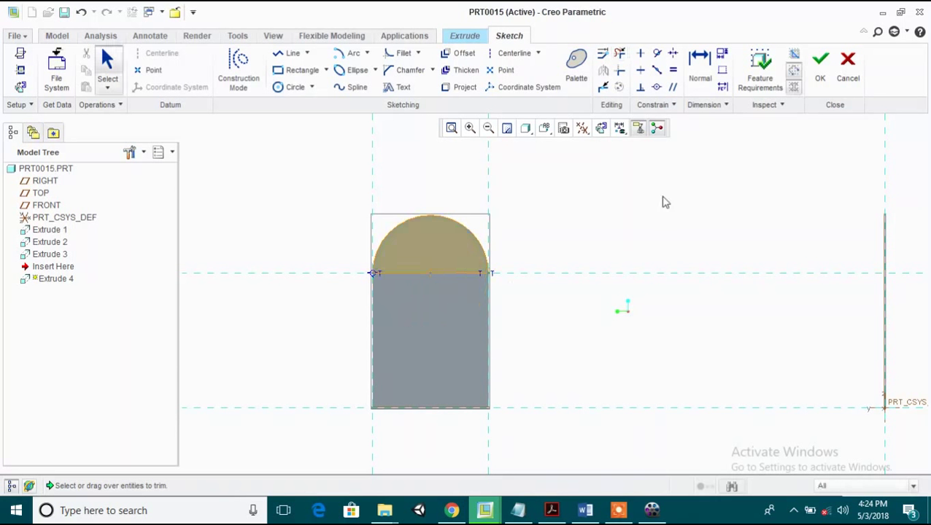
pyautogui.click(819, 66)
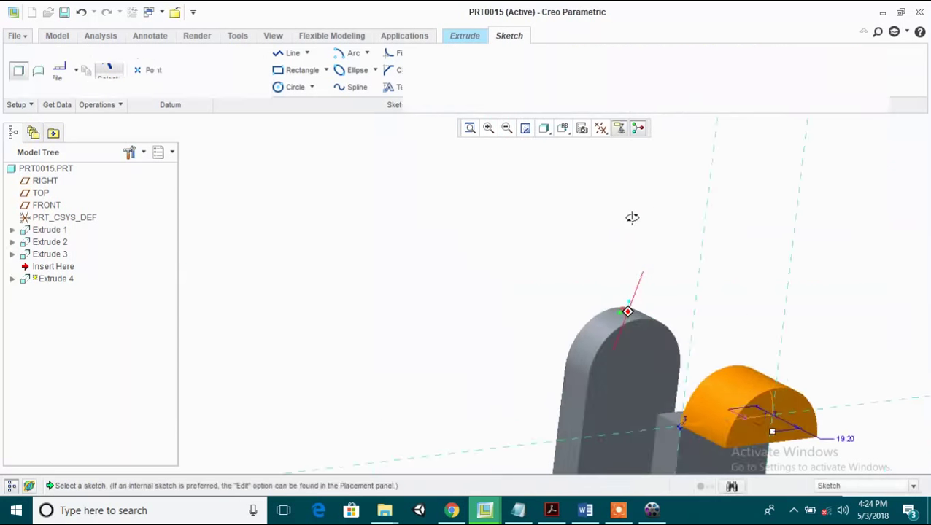
# Step: Extrude the semicircle 10 mm inward across the second wall's thickness and complete the feature
pyautogui.moveTo(499, 243); pyautogui.dragTo(599, 248, button='middle')
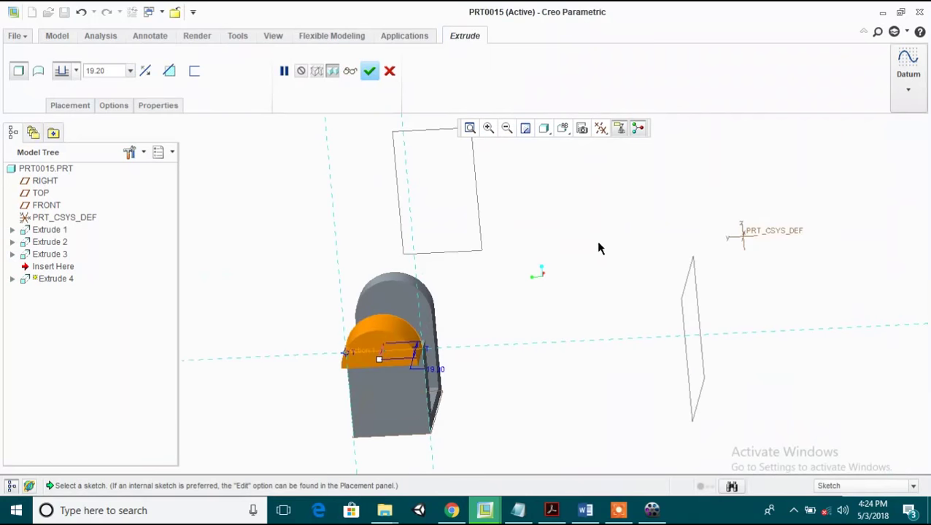
pyautogui.moveTo(365, 345); pyautogui.dragTo(239, 303, button='middle')
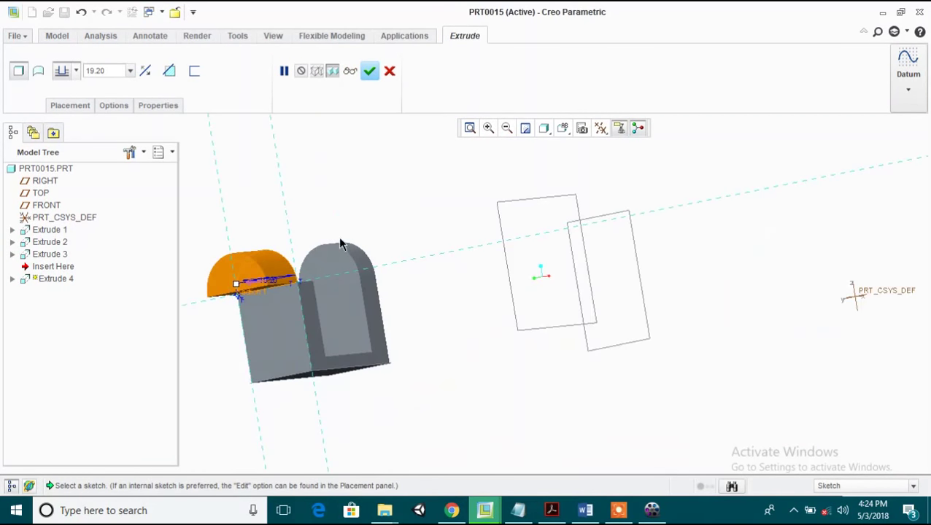
pyautogui.scroll(3, 480, 322)
pyautogui.scroll(-3, 502, 305)
pyautogui.scroll(1, 504, 309)
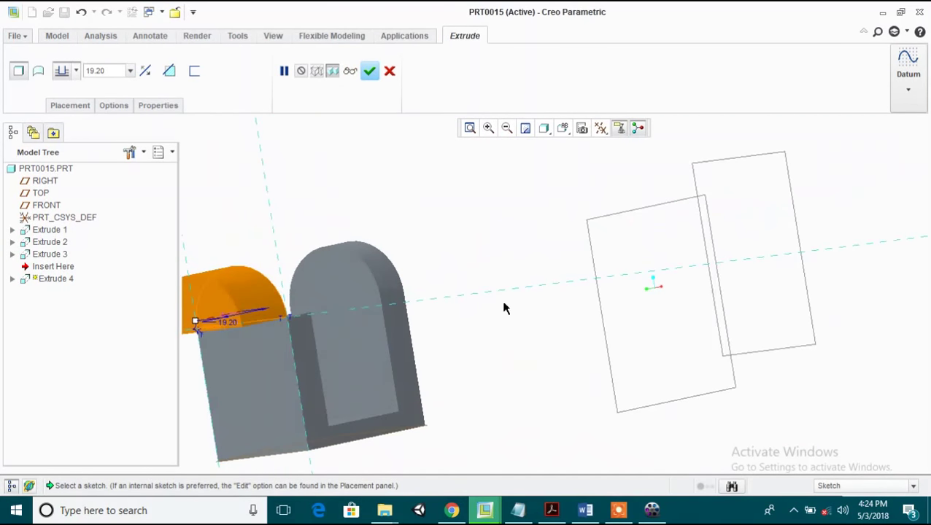
pyautogui.moveTo(197, 324); pyautogui.dragTo(274, 305)
pyautogui.moveTo(441, 243); pyautogui.dragTo(239, 268, button='middle')
pyautogui.doubleClick(108, 71)
pyautogui.write('10')
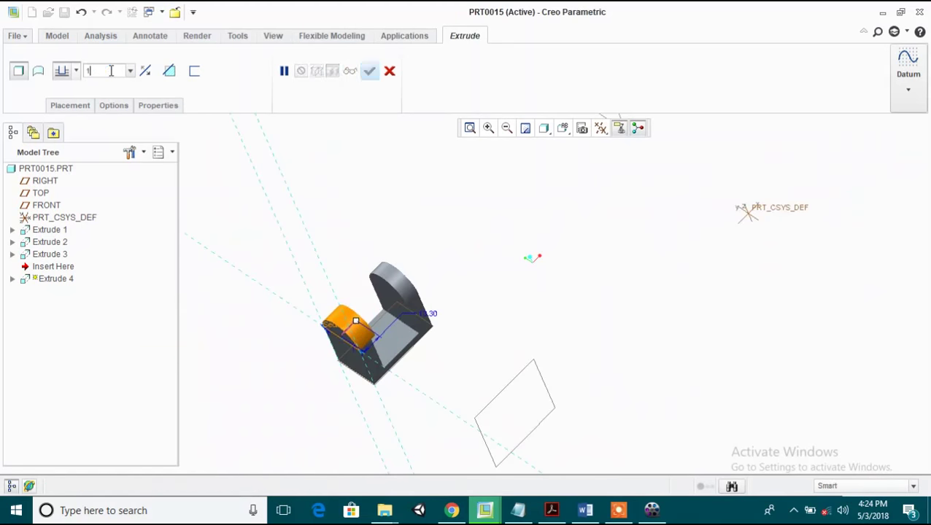
pyautogui.press('Return')
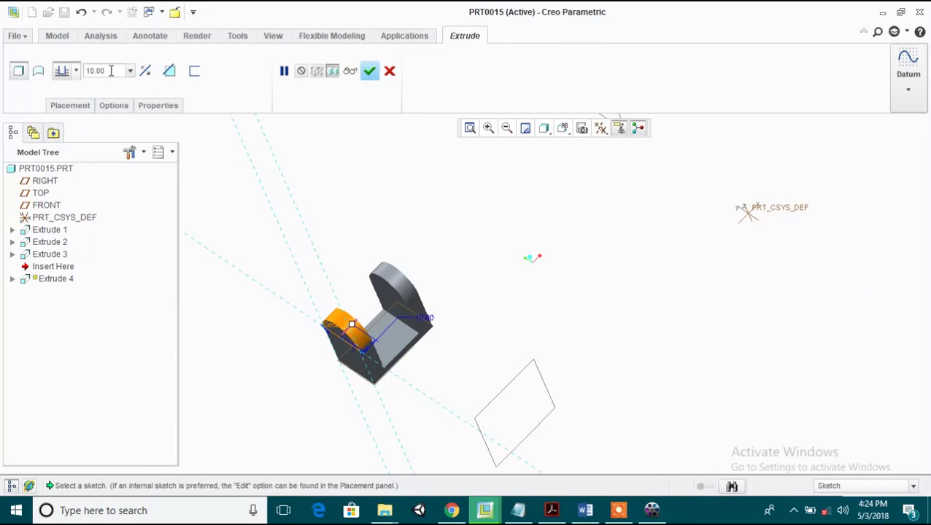
pyautogui.click(370, 71)
# Step: Start a fifth extrusion sketched on the front wall's outer face and add the wall's rounded top edge as a reference
pyautogui.moveTo(453, 259); pyautogui.dragTo(481, 246, button='middle')
pyautogui.click(353, 65)
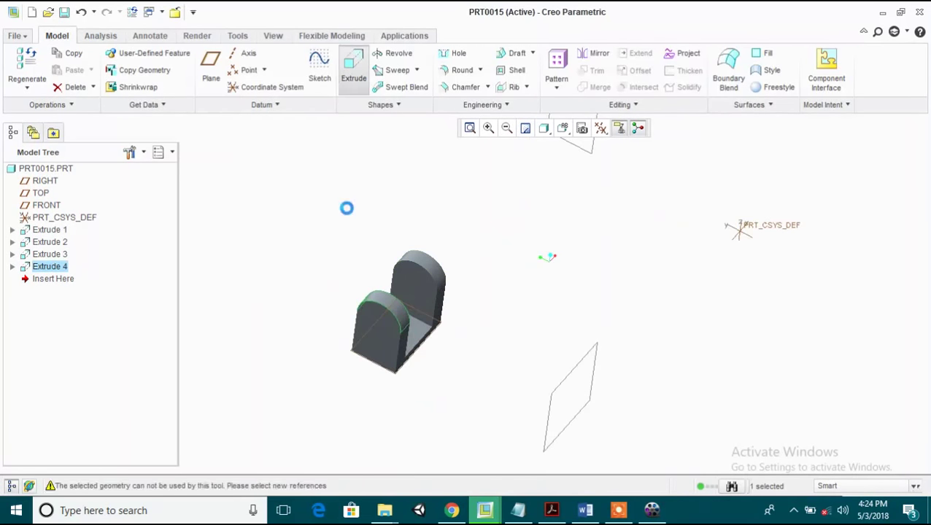
pyautogui.scroll(5, 366, 321)
pyautogui.click(369, 321)
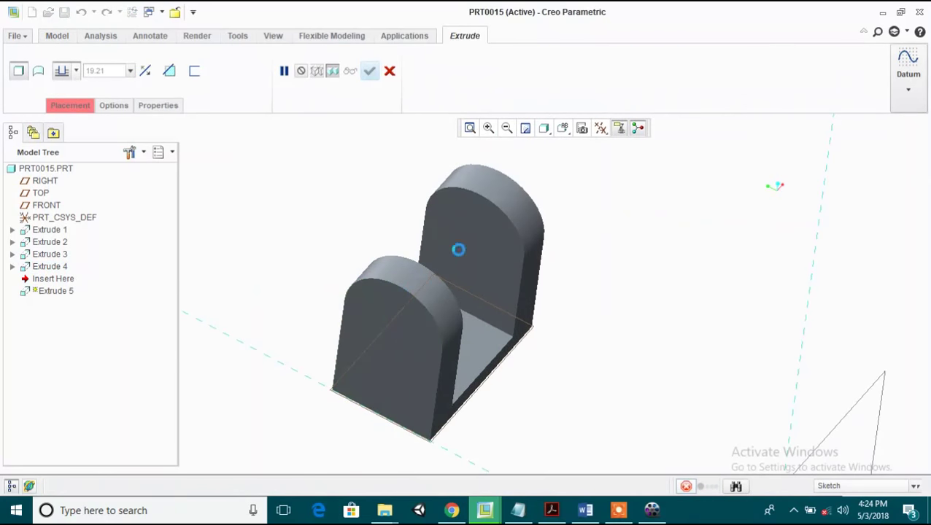
pyautogui.click(600, 128)
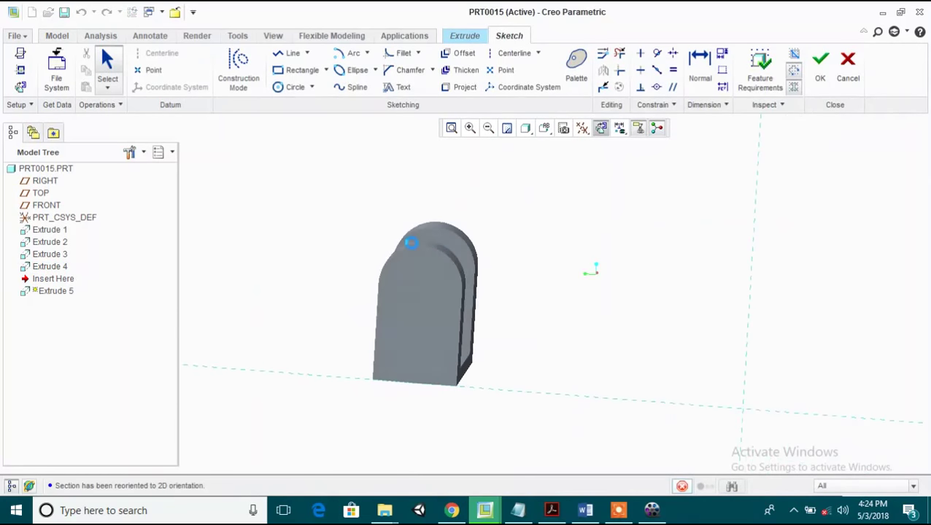
pyautogui.click(25, 72)
pyautogui.click(402, 244)
pyautogui.click(806, 179)
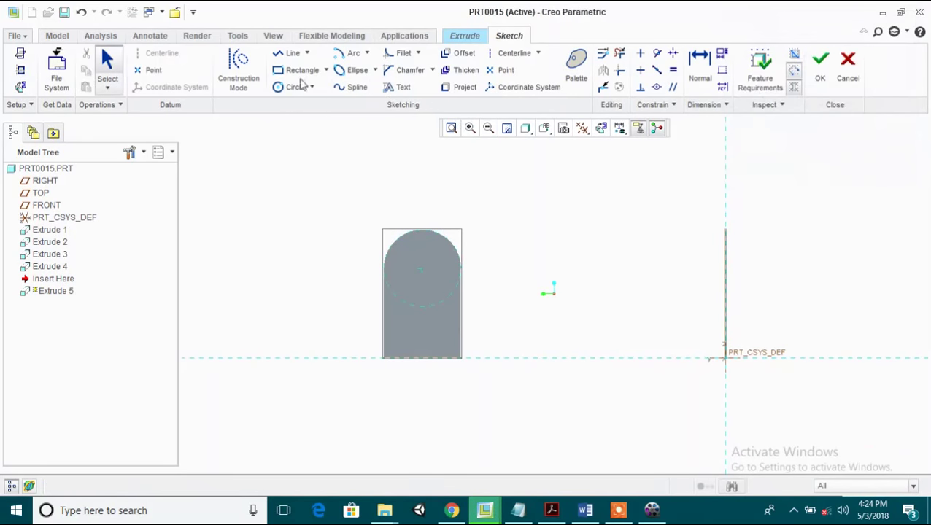
# Step: Sketch a dimensioned circle concentric with the wall's rounded top and finish the sketch
pyautogui.click(295, 87)
pyautogui.click(428, 290)
pyautogui.middleClick(428, 290)
pyautogui.write('4')
pyautogui.press('Return')
pyautogui.click(820, 64)
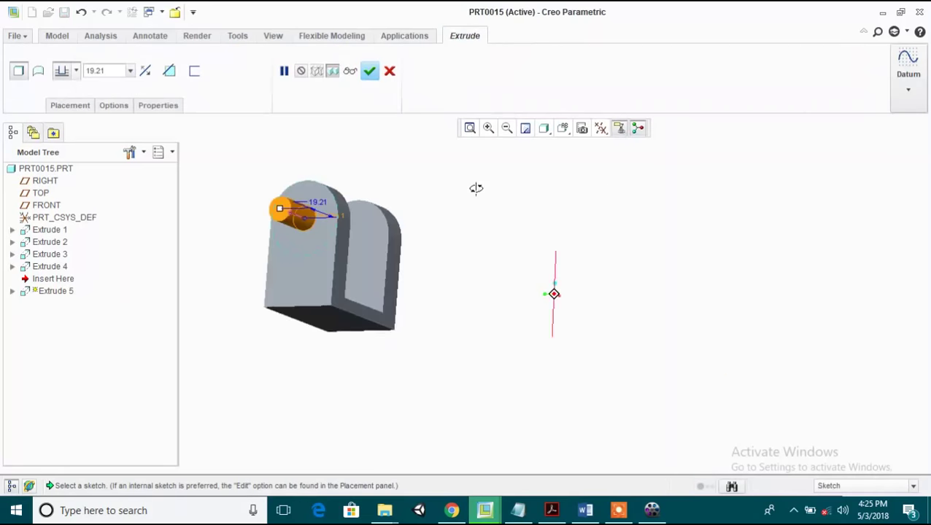
# Step: Extrude the circle as a material-removing cut about 71.3 mm deep through both walls and complete the feature
pyautogui.click(167, 71)
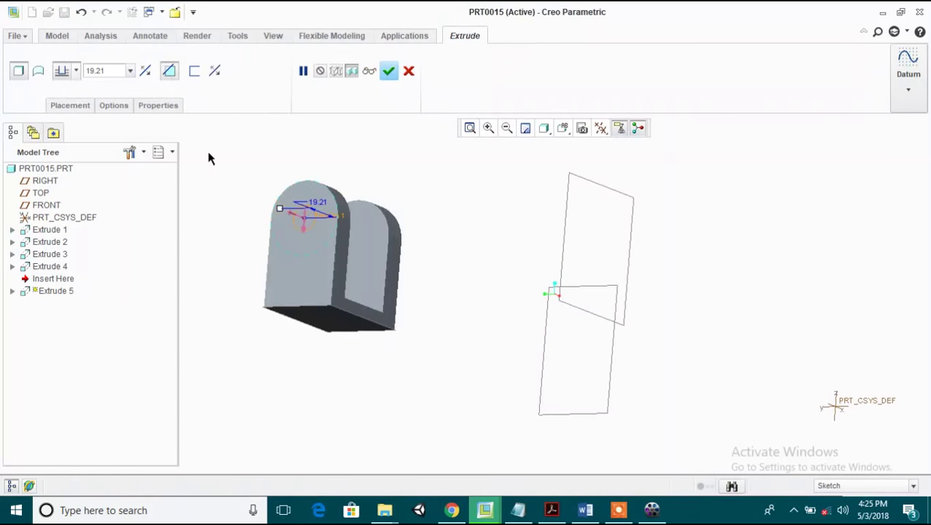
pyautogui.moveTo(299, 218); pyautogui.dragTo(407, 234)
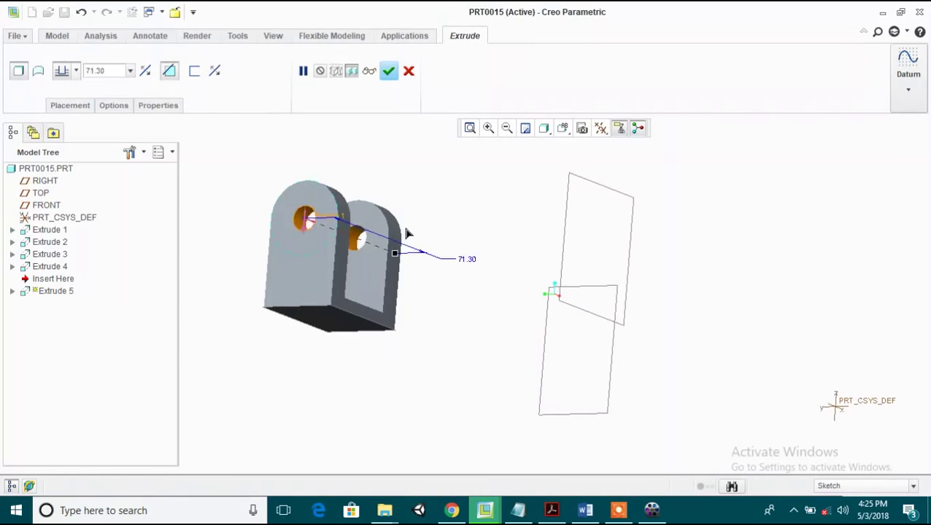
pyautogui.click(387, 71)
pyautogui.moveTo(387, 260); pyautogui.dragTo(562, 296, button='middle')
pyautogui.scroll(2, 526, 267)
pyautogui.scroll(2, 523, 260)
pyautogui.scroll(-2, 583, 278)
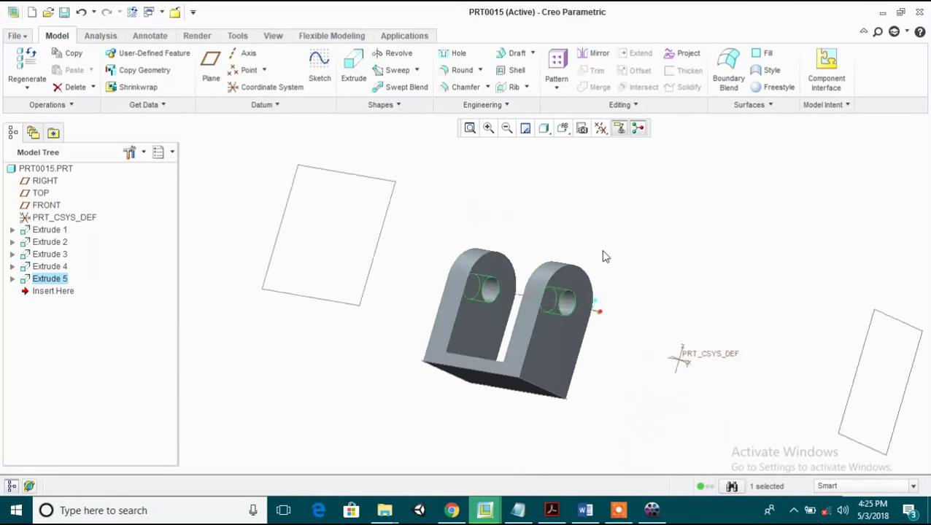
pyautogui.moveTo(605, 256); pyautogui.dragTo(626, 257, button='middle')
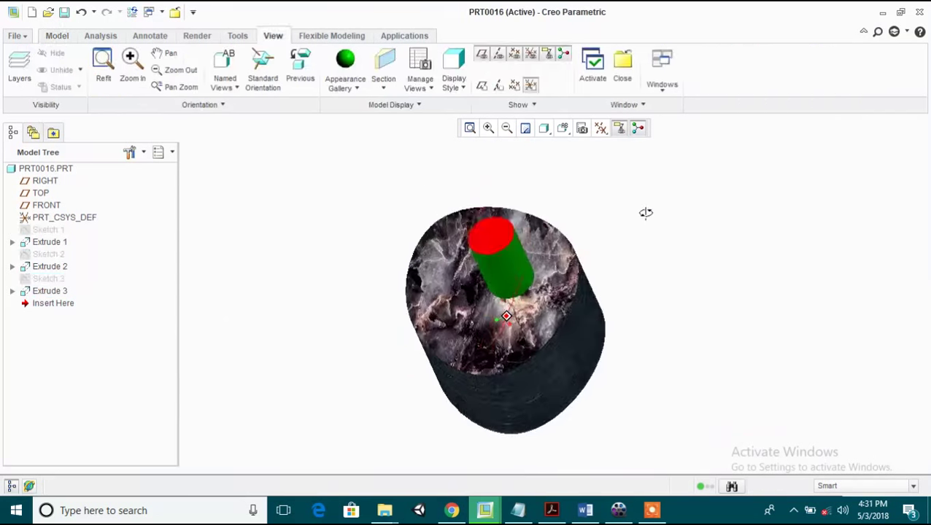
# Step: Examine the cam model from another angle and check the cam's dimensions in cad lab.pdf in Adobe Acrobat Reader
pyautogui.moveTo(644, 211); pyautogui.dragTo(581, 442, button='middle')
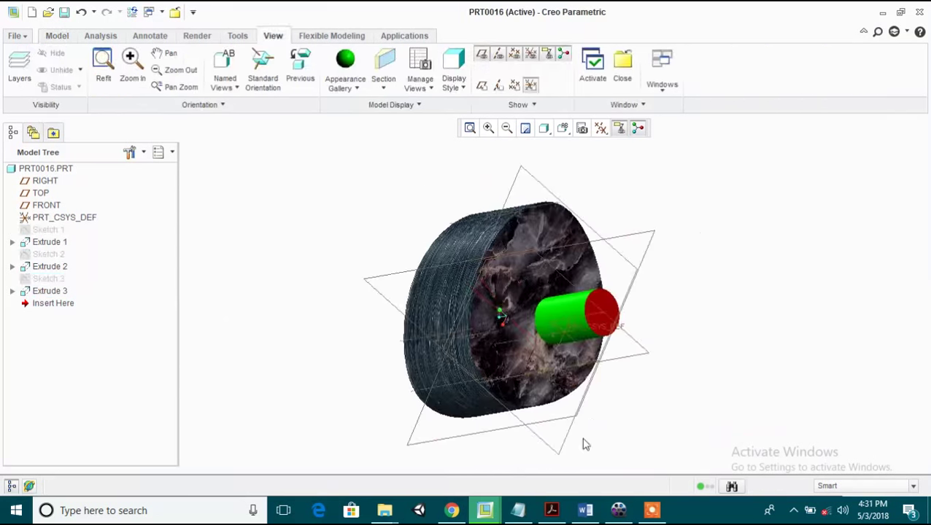
pyautogui.click(551, 510)
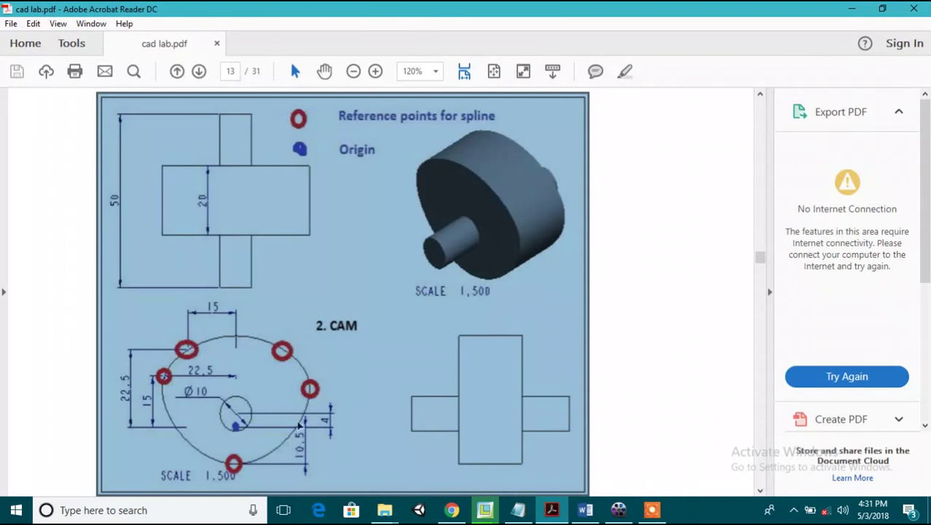
pyautogui.click(851, 9)
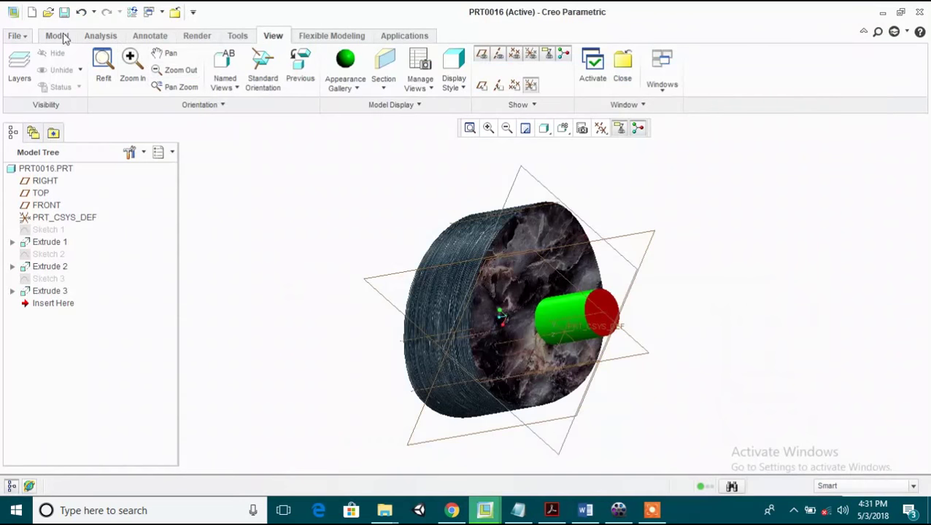
# Step: Create a solid part from the mmns_part_solid template instead of the default one, and orient it to the front view
pyautogui.click(16, 36)
pyautogui.click(37, 62)
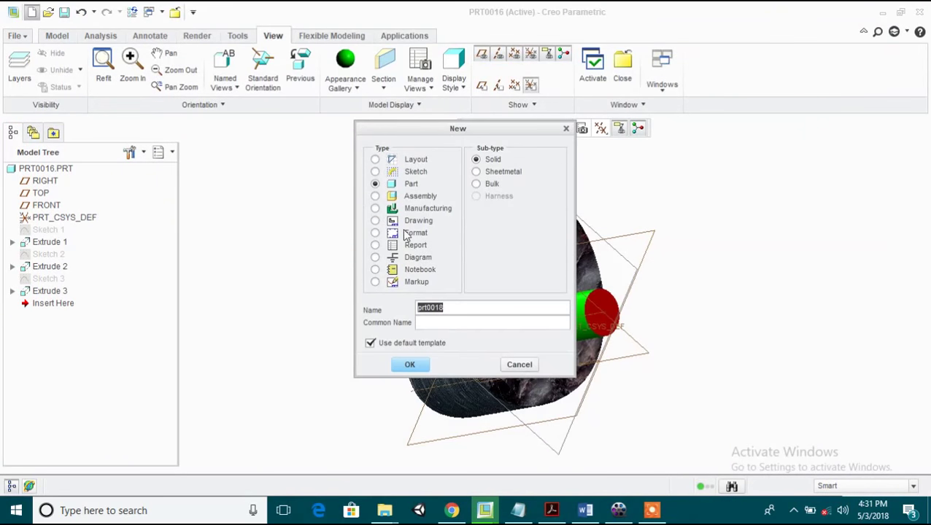
pyautogui.click(407, 342)
pyautogui.click(410, 364)
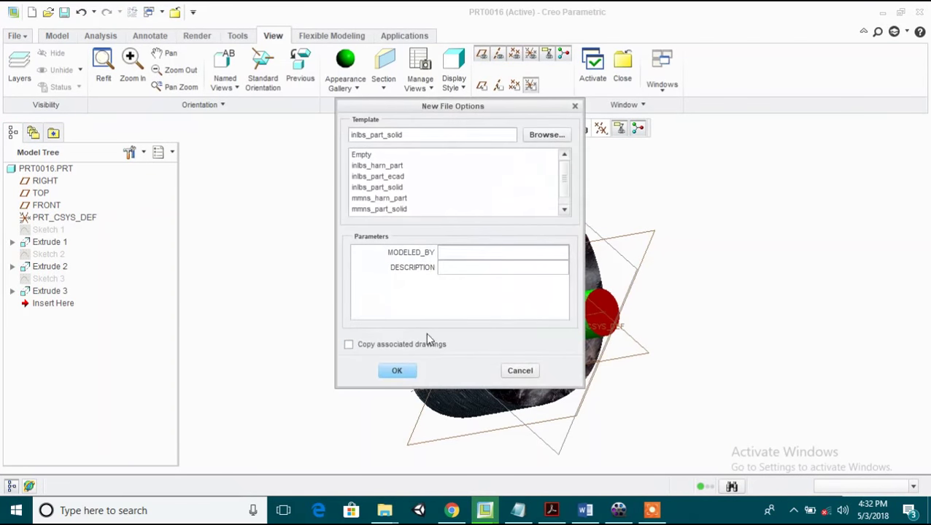
pyautogui.click(396, 210)
pyautogui.click(404, 370)
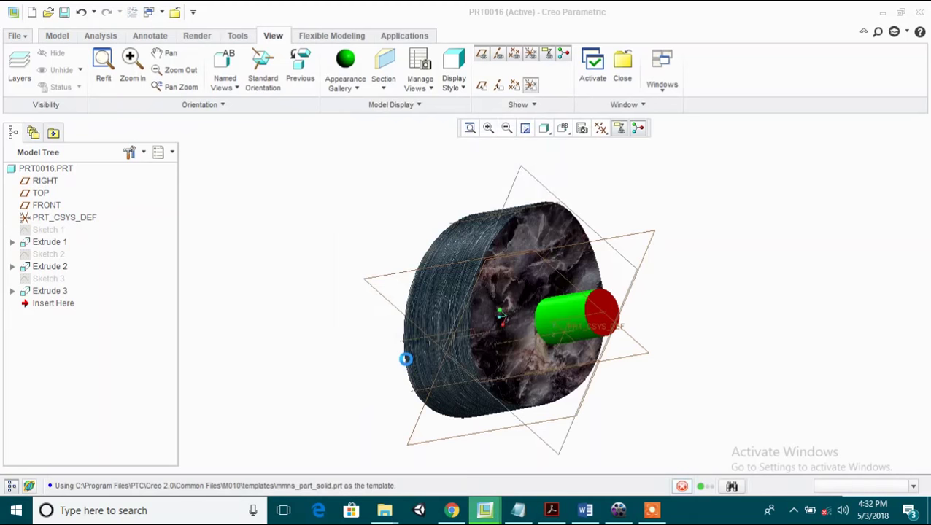
pyautogui.click(564, 133)
pyautogui.click(572, 199)
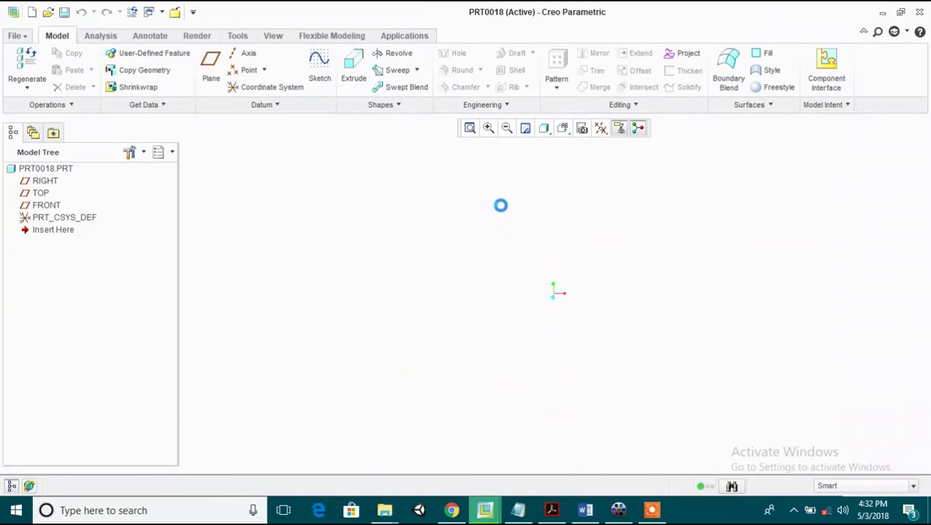
# Step: Start a sketch on the FRONT datum plane and draw a 10 mm diameter circle centred on the origin
pyautogui.click(320, 69)
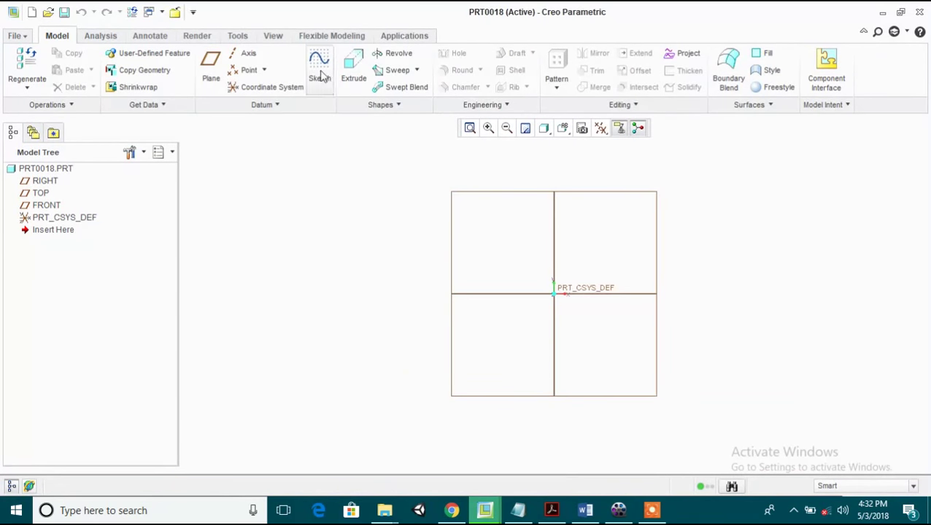
pyautogui.click(485, 192)
pyautogui.click(846, 279)
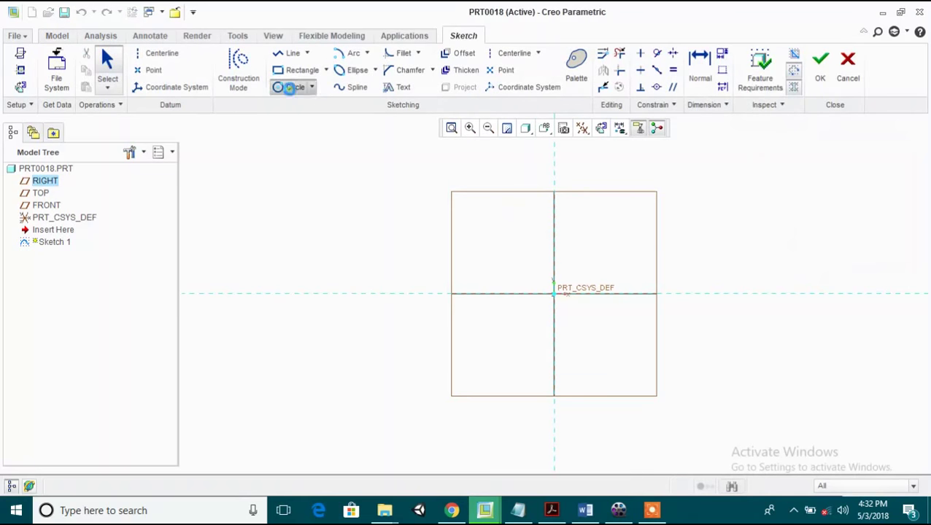
pyautogui.click(292, 88)
pyautogui.click(555, 295)
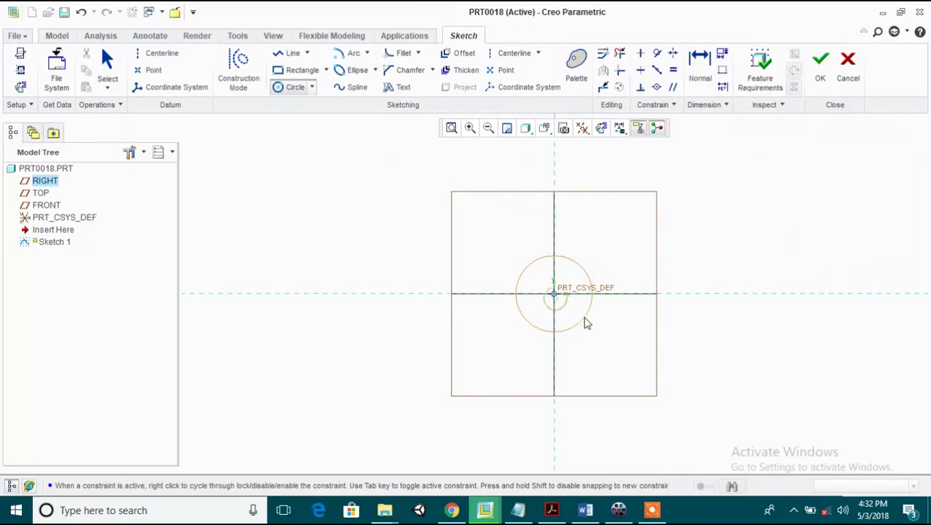
pyautogui.click(583, 321)
pyautogui.middleClick(583, 321)
pyautogui.doubleClick(493, 261)
pyautogui.write('10')
pyautogui.press('Return')
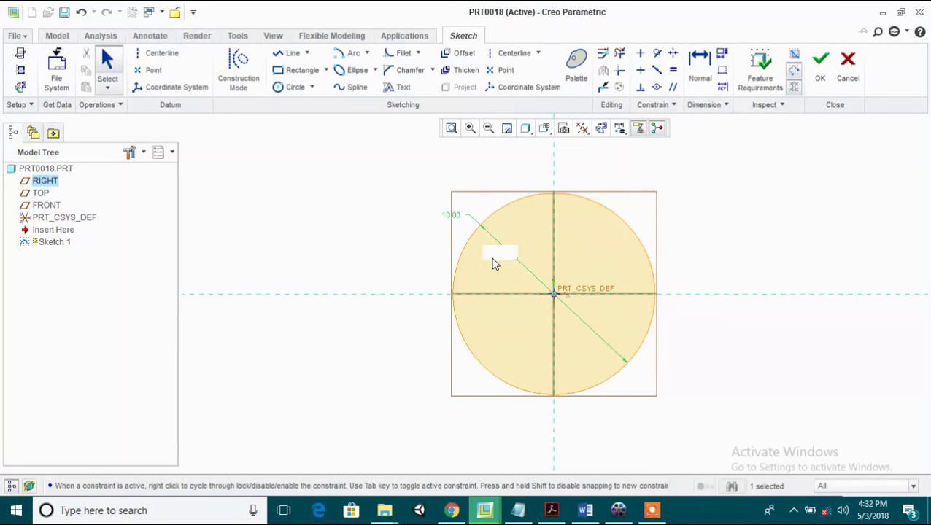
# Step: Place a point on the vertical reference line 4 mm below the circle's centre
pyautogui.click(152, 71)
pyautogui.click(553, 360)
pyautogui.middleClick(555, 361)
pyautogui.doubleClick(656, 332)
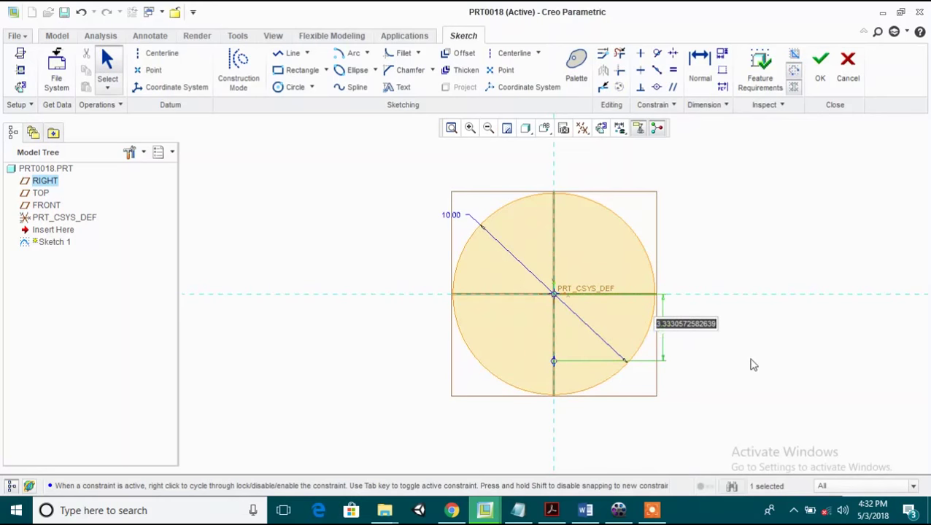
pyautogui.write('44')
pyautogui.press('Return')
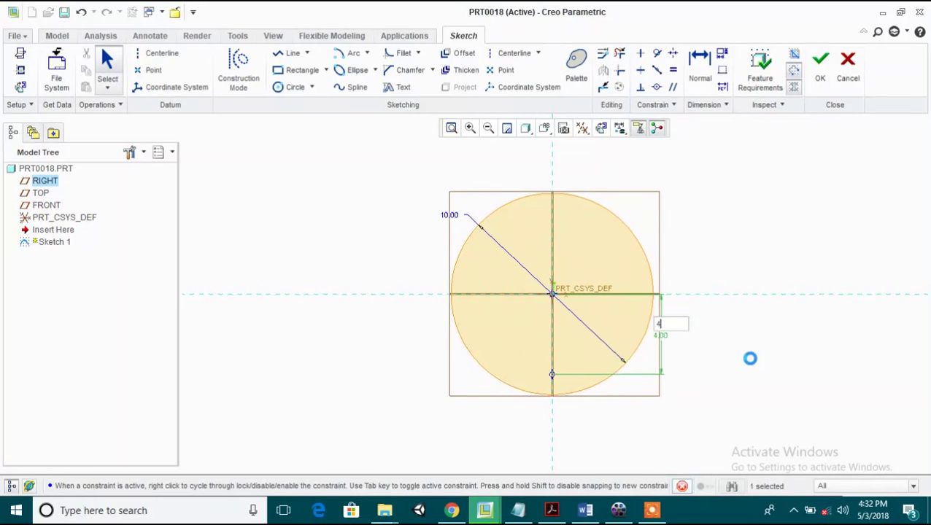
# Step: Add a second point on the vertical reference line and dimension it 10.5 mm below the first point
pyautogui.click(153, 70)
pyautogui.scroll(-3, 289, 193)
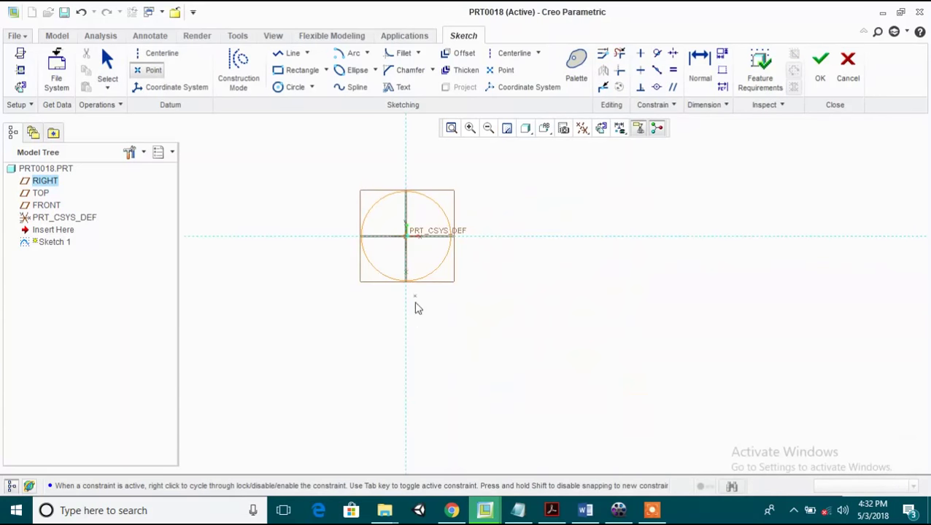
pyautogui.click(407, 322)
pyautogui.middleClick(407, 322)
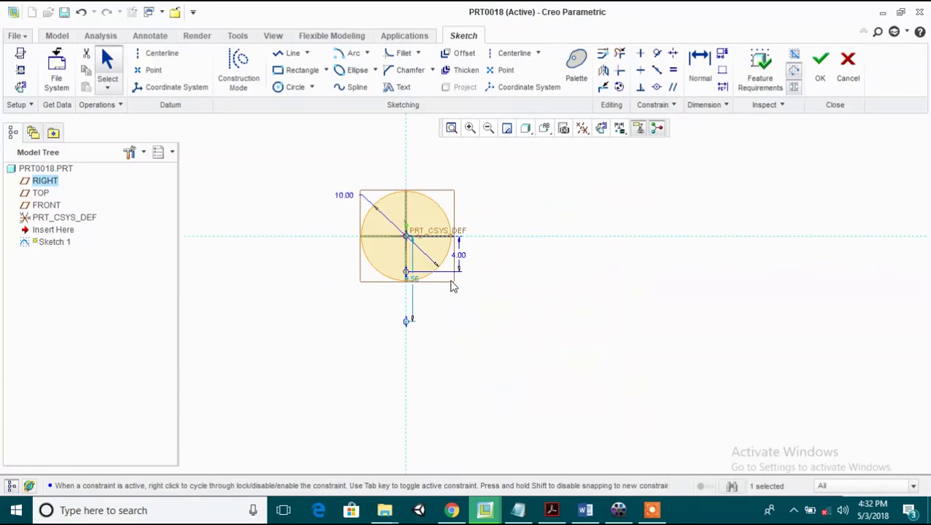
pyautogui.scroll(2, 451, 286)
pyautogui.click(700, 79)
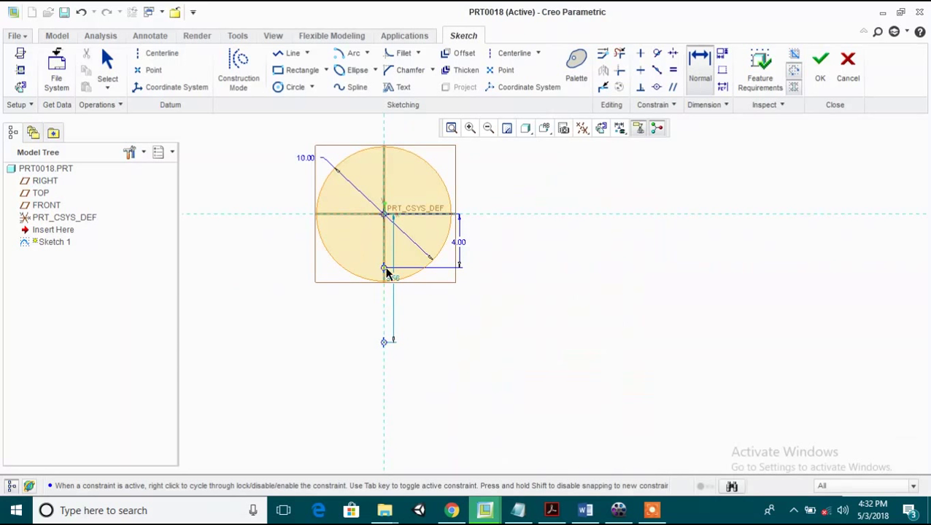
pyautogui.click(384, 343)
pyautogui.middleClick(470, 315)
pyautogui.write('10')
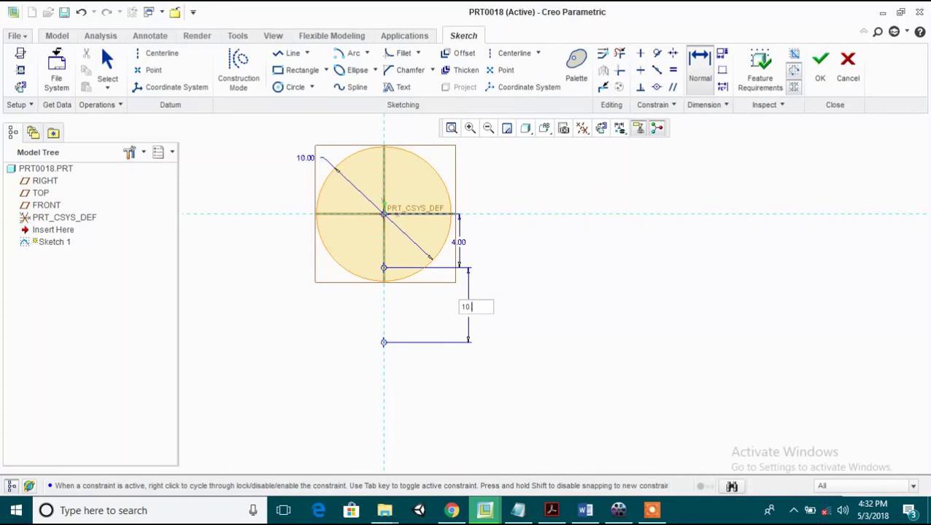
pyautogui.write('.5')
pyautogui.press('Return')
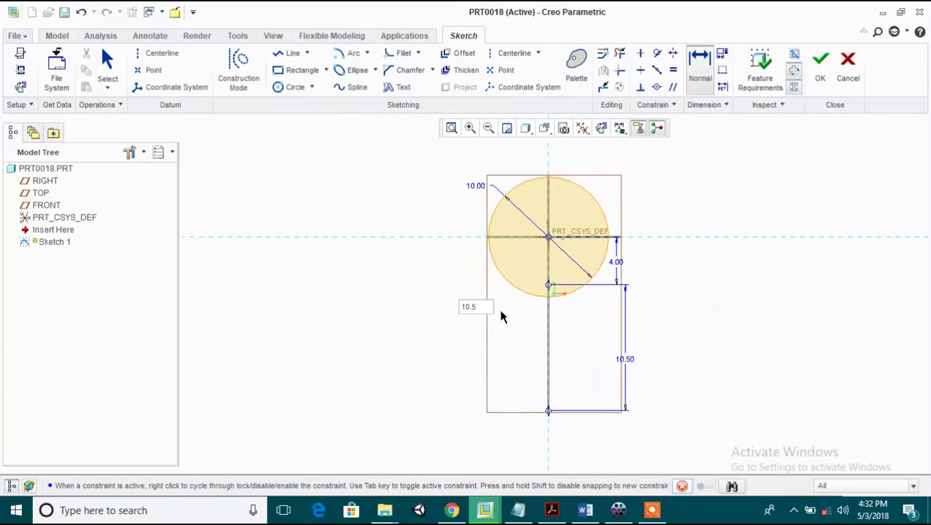
# Step: Place a sketch point to the left of the circle, about 13 mm from the vertical reference line and 2 mm above the horizontal one
pyautogui.click(148, 70)
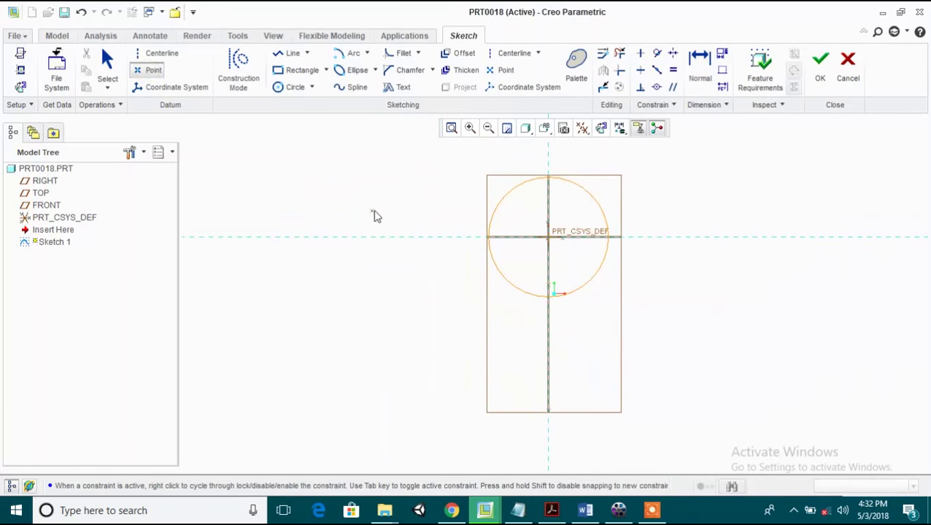
pyautogui.click(393, 218)
pyautogui.middleClick(396, 299)
pyautogui.click(699, 64)
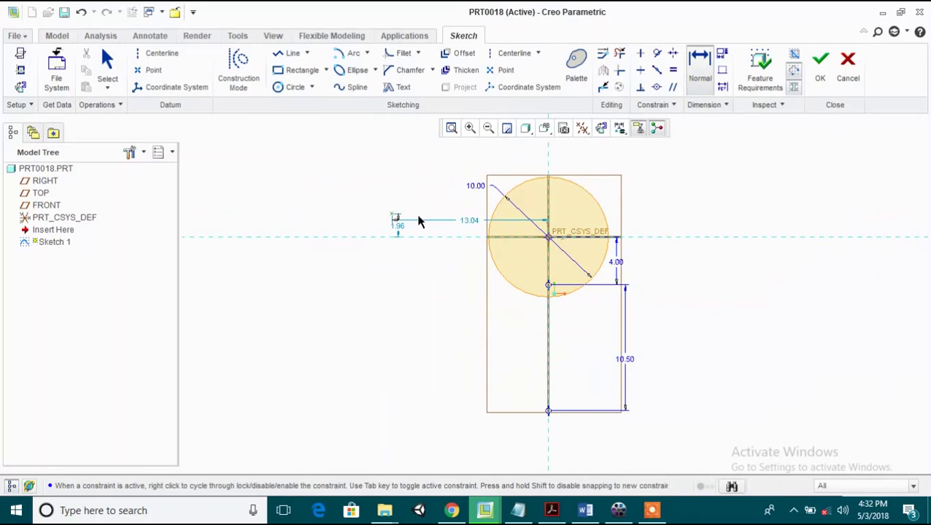
pyautogui.click(394, 216)
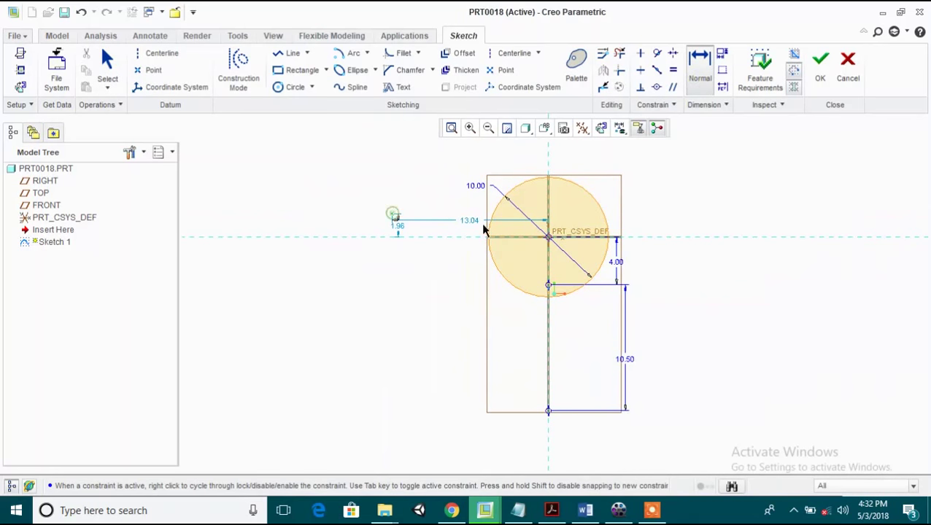
pyautogui.click(550, 286)
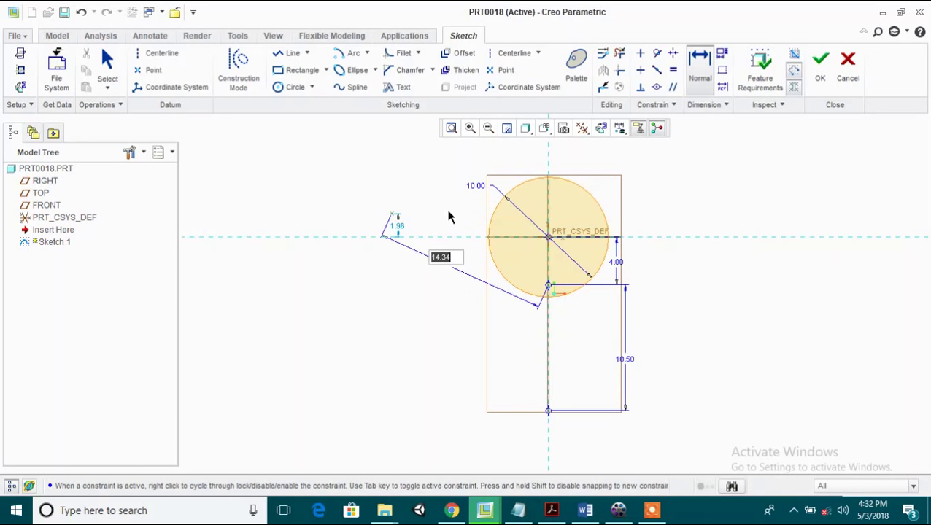
pyautogui.middleClick(467, 219)
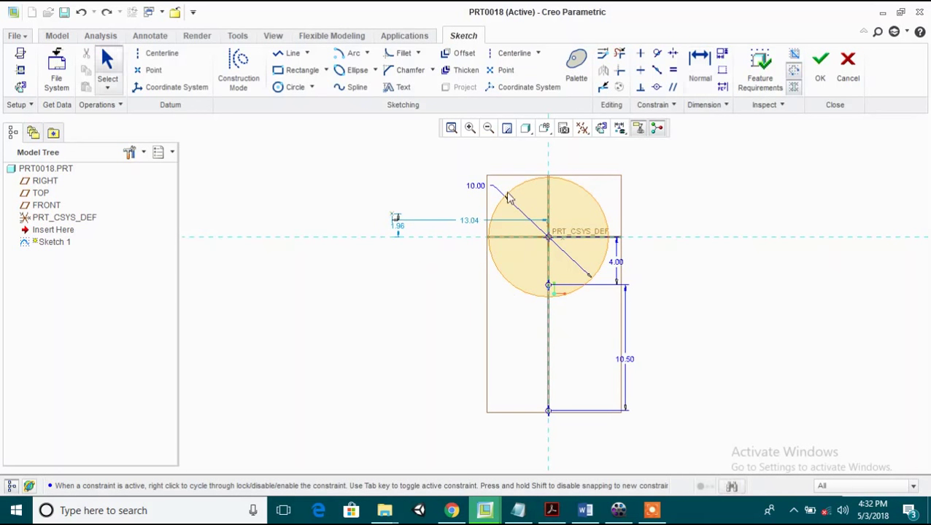
# Step: Dimension the left point's vertical distance above the point just below the circle's centre as 15 mm
pyautogui.click(392, 218)
pyautogui.click(550, 287)
pyautogui.middleClick(299, 246)
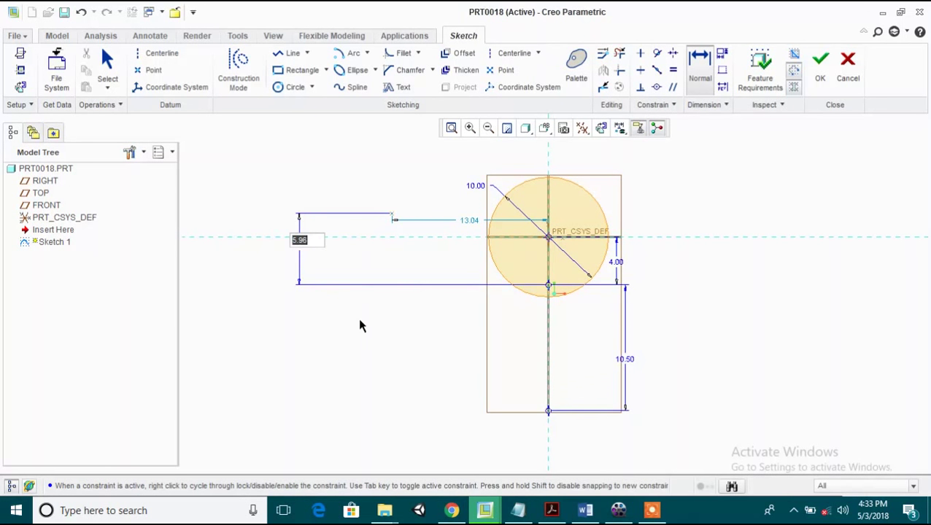
pyautogui.write('15')
pyautogui.press('Return')
# Step: Set the left point's horizontal distance from the vertical reference line to 22.5 mm
pyautogui.scroll(-2, 358, 372)
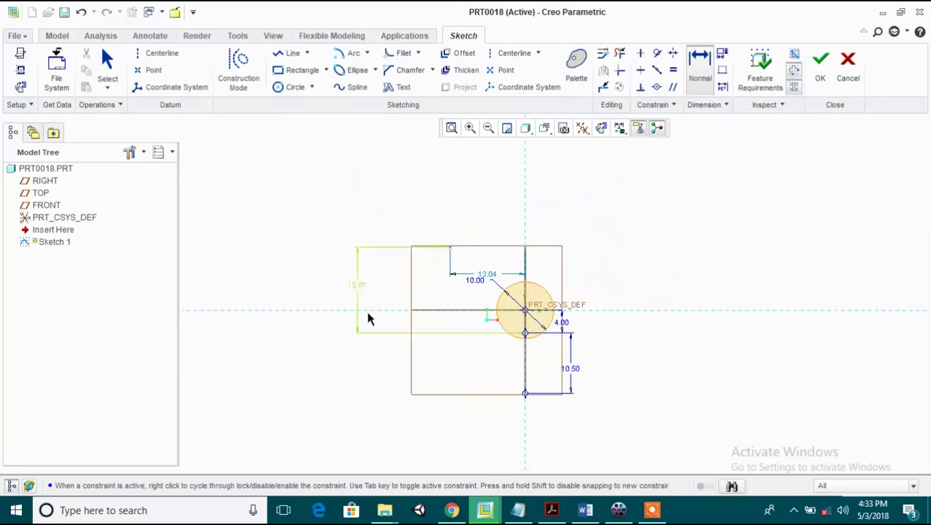
pyautogui.scroll(2, 456, 268)
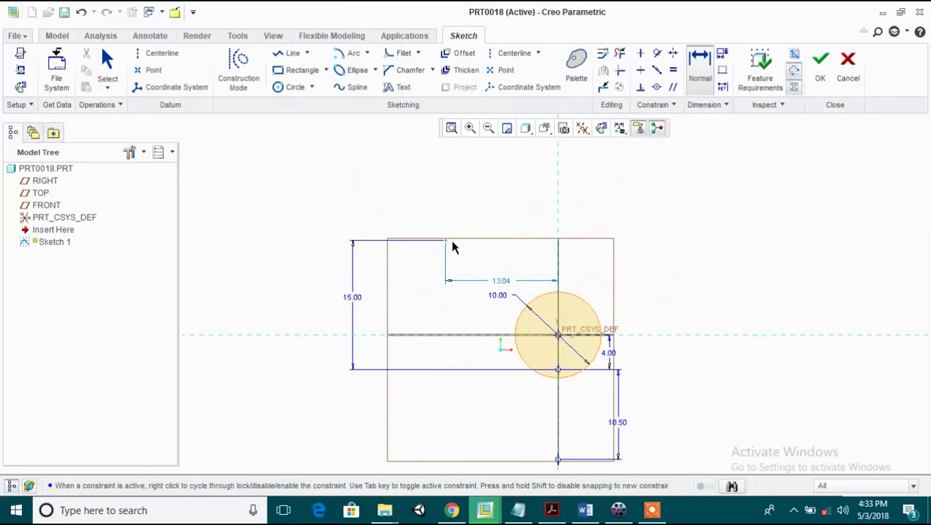
pyautogui.doubleClick(504, 281)
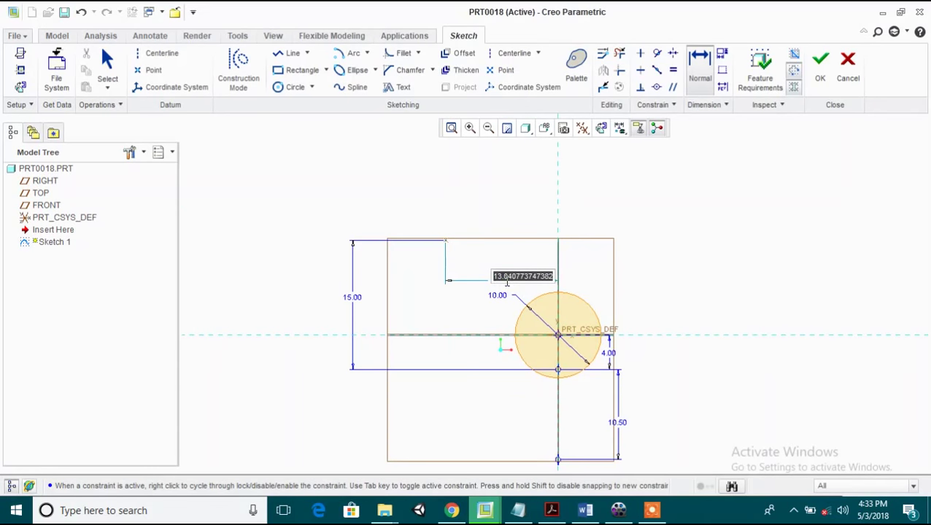
pyautogui.write('22')
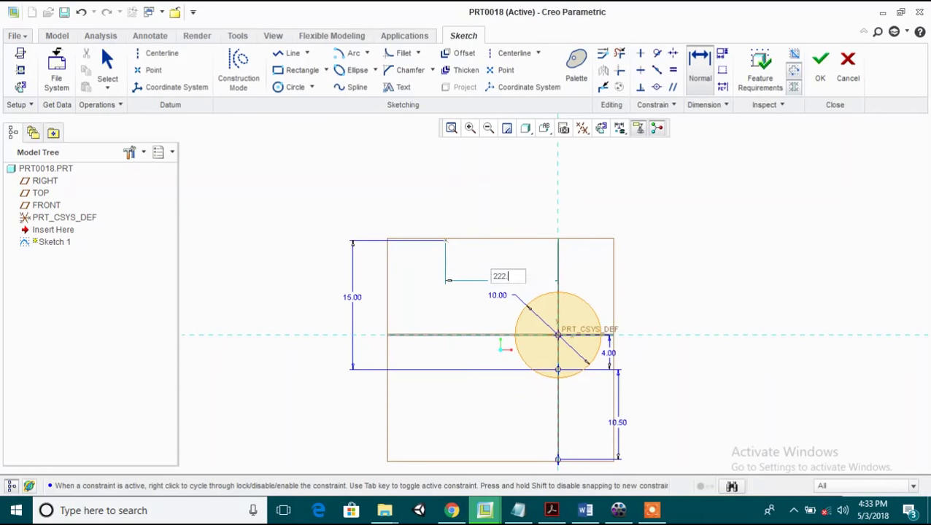
pyautogui.write('.5')
pyautogui.press('Return')
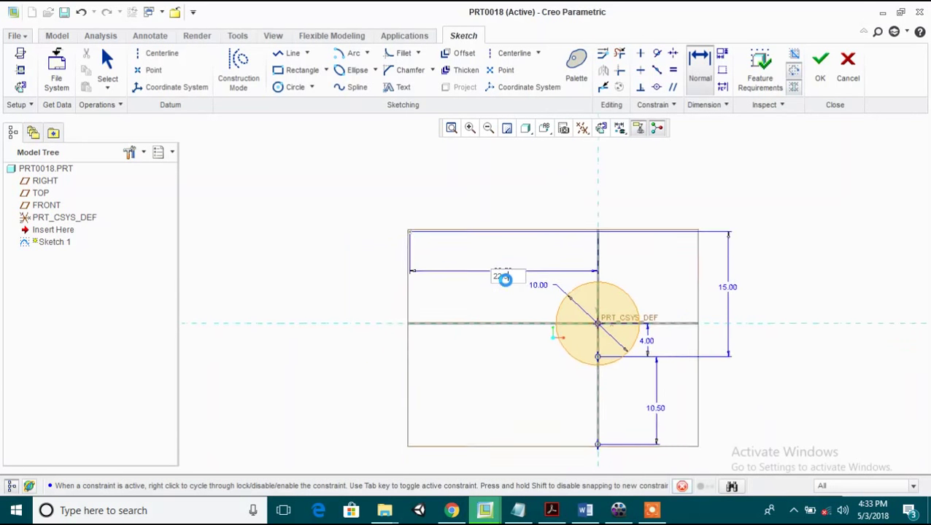
# Step: Place another point up and left of the circle and dimension it 22.5 mm above the point just below the circle's centre
pyautogui.click(162, 71)
pyautogui.click(482, 168)
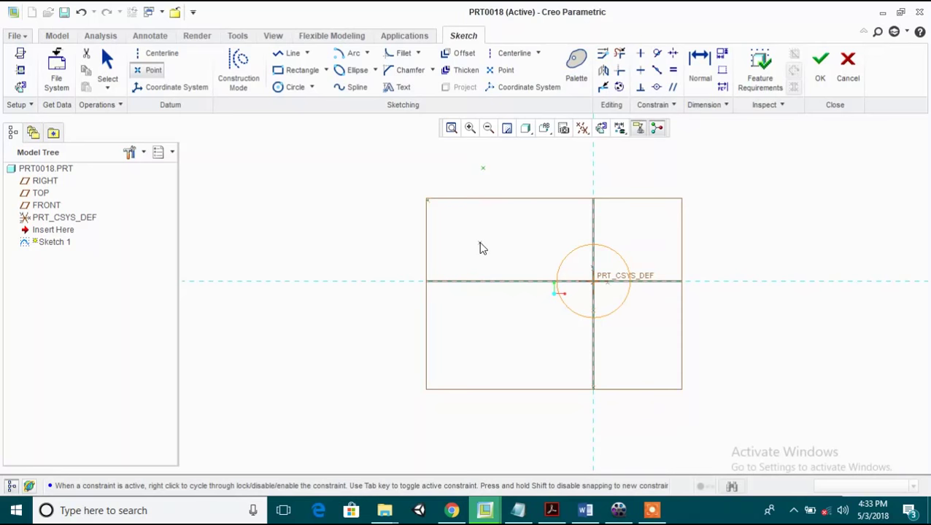
pyautogui.middleClick(480, 249)
pyautogui.click(699, 65)
pyautogui.click(485, 171)
pyautogui.click(593, 312)
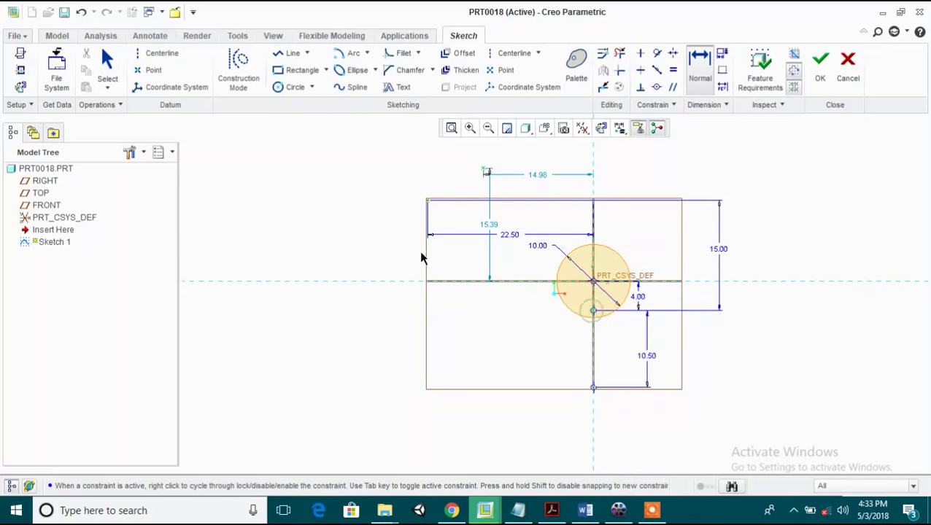
pyautogui.middleClick(386, 242)
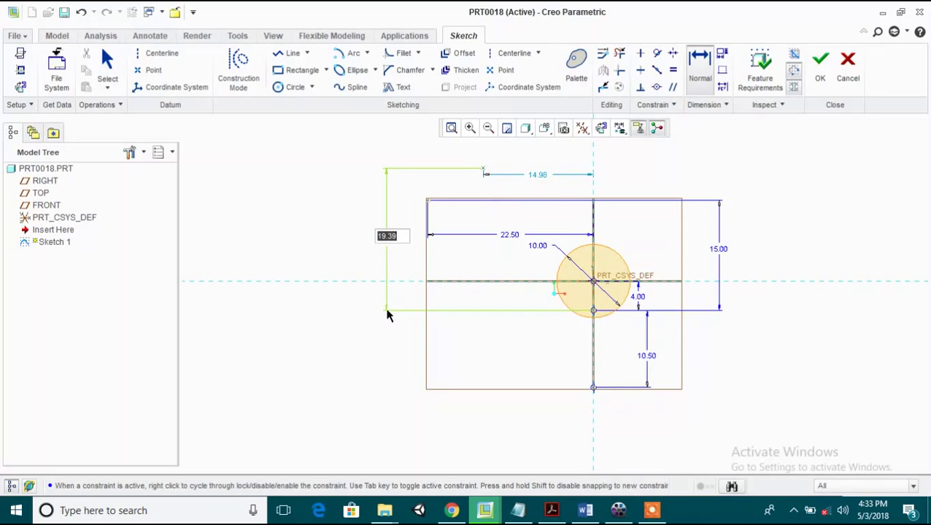
pyautogui.write('22.5')
pyautogui.press('Return')
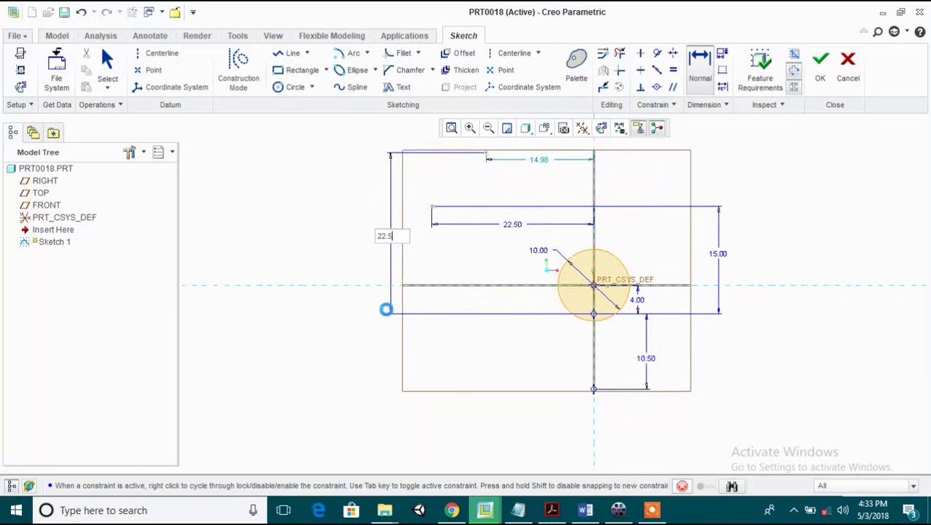
# Step: Set the upper left point's horizontal distance from the vertical reference line to 15 mm
pyautogui.doubleClick(548, 193)
pyautogui.write('15')
pyautogui.press('Return')
# Step: Try to mirror the two left points about the vertical reference line
pyautogui.scroll(-1, 323, 351)
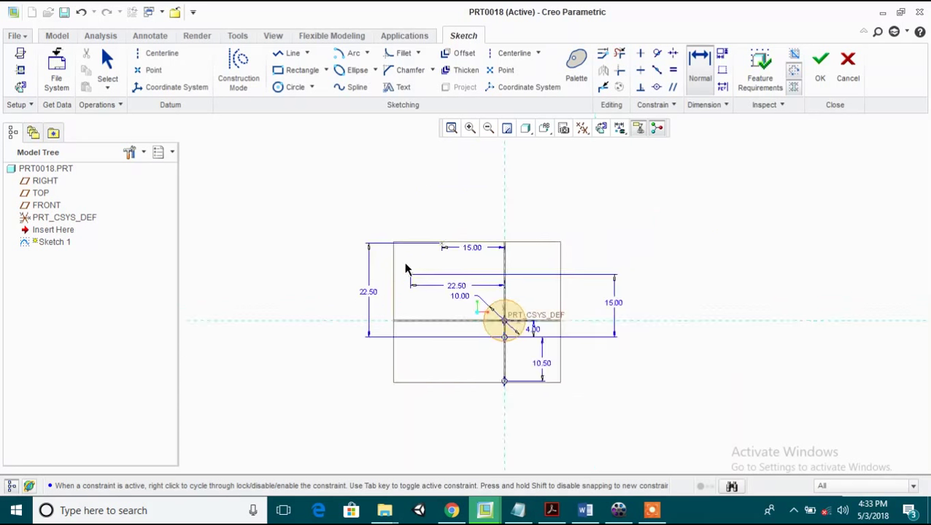
pyautogui.scroll(2, 409, 272)
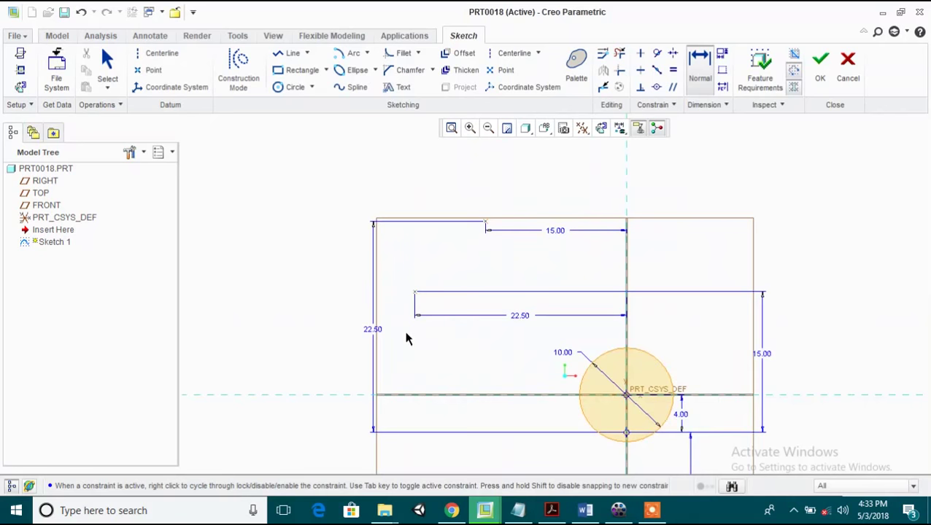
pyautogui.scroll(-1, 360, 282)
pyautogui.scroll(-1, 445, 346)
pyautogui.scroll(1, 424, 326)
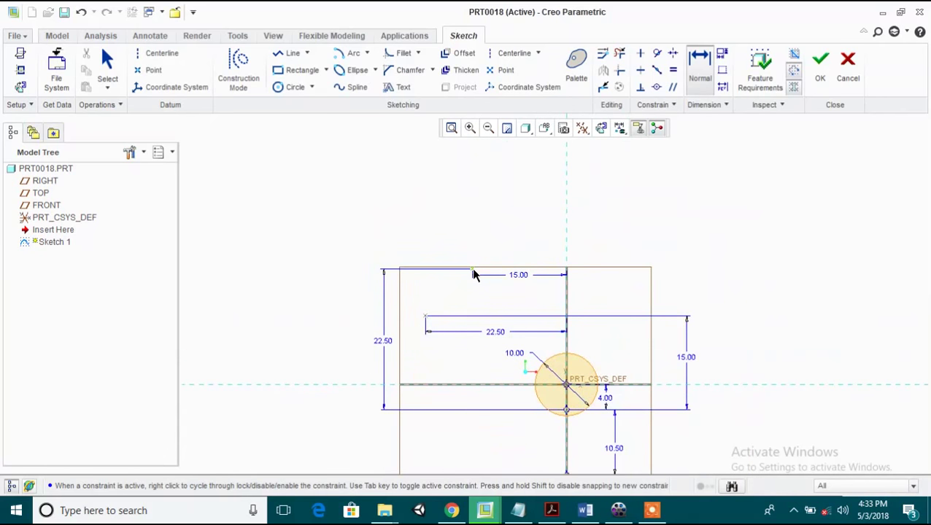
pyautogui.scroll(2, 472, 274)
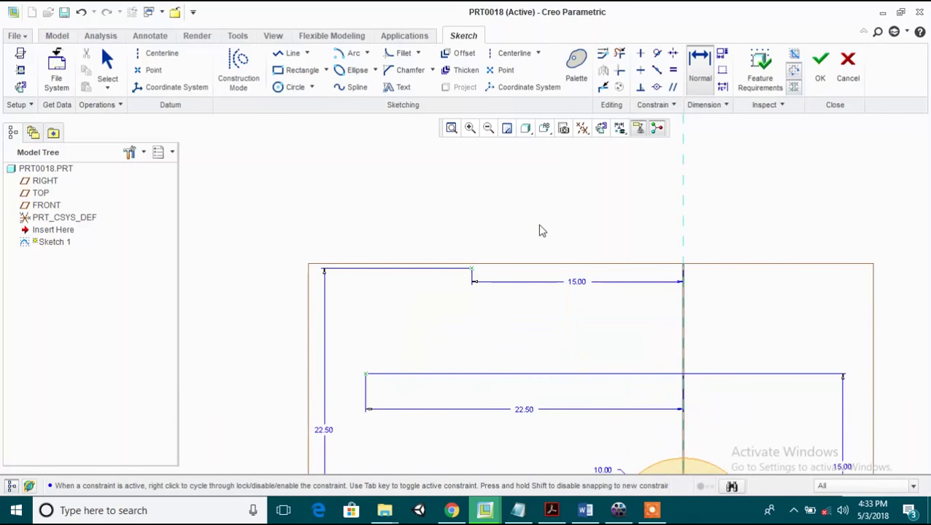
pyautogui.press('Escape')
pyautogui.click(472, 272)
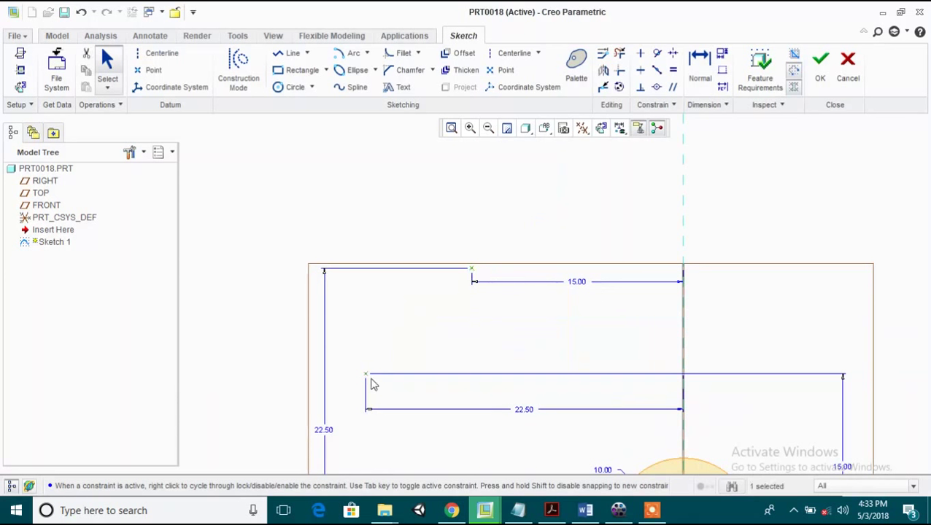
pyautogui.click(603, 70)
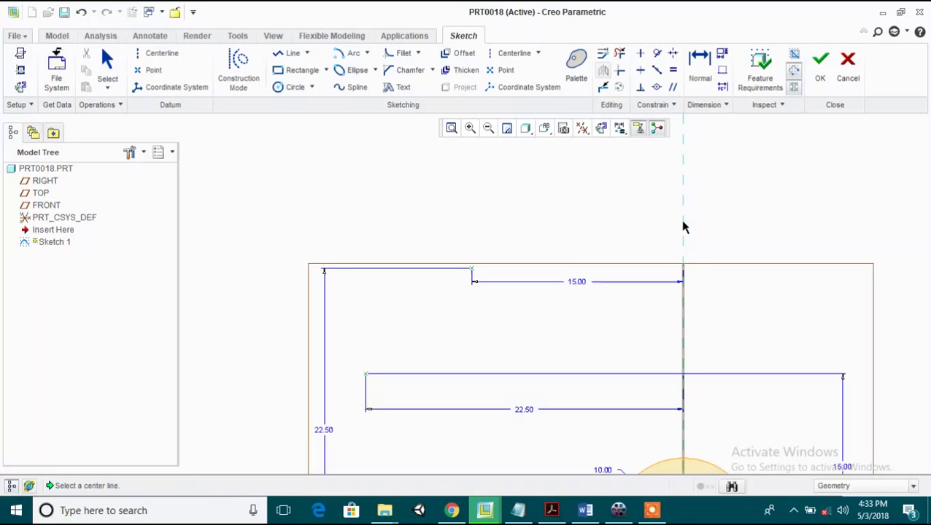
# Step: Add a vertical datum centerline through the origin and mirror the two left points about it
pyautogui.click(160, 54)
pyautogui.scroll(4, 292, 204)
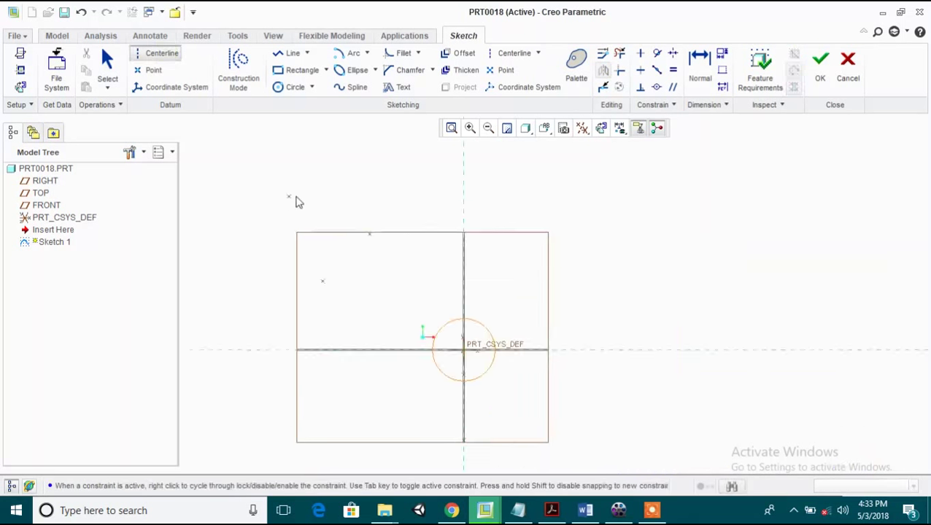
pyautogui.scroll(2, 324, 235)
pyautogui.click(417, 311)
pyautogui.click(420, 219)
pyautogui.scroll(-3, 323, 236)
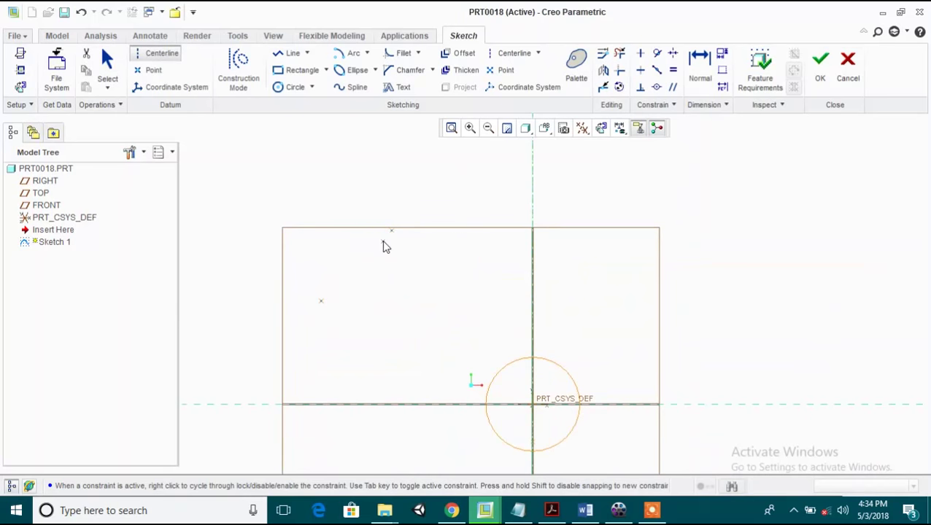
pyautogui.middleClick(387, 245)
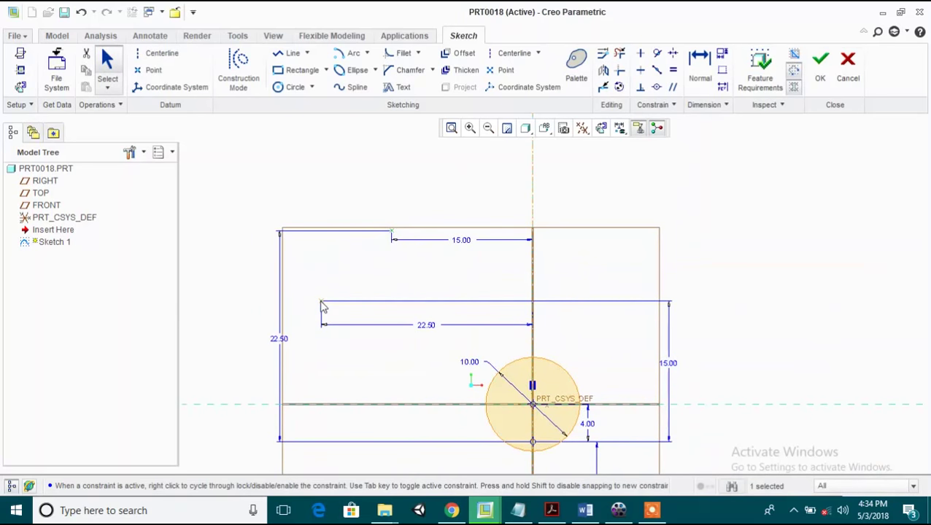
pyautogui.click(604, 70)
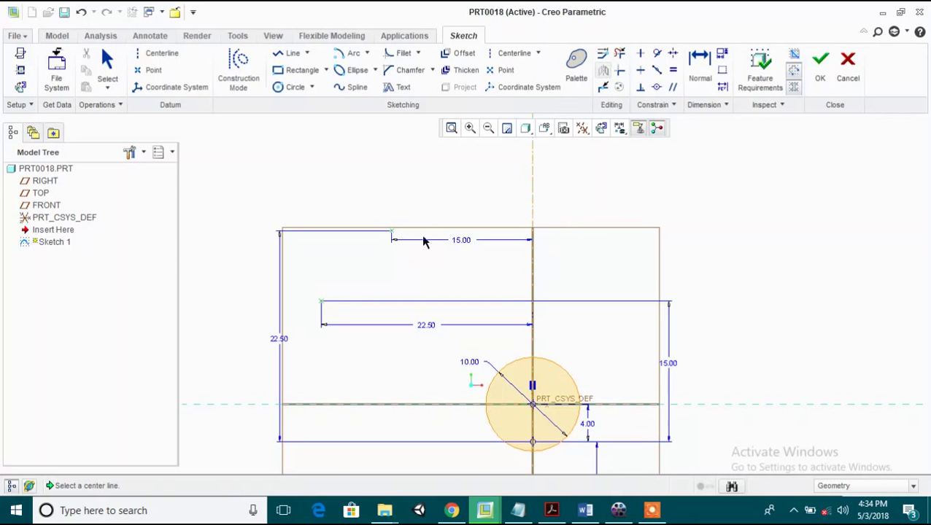
pyautogui.click(534, 223)
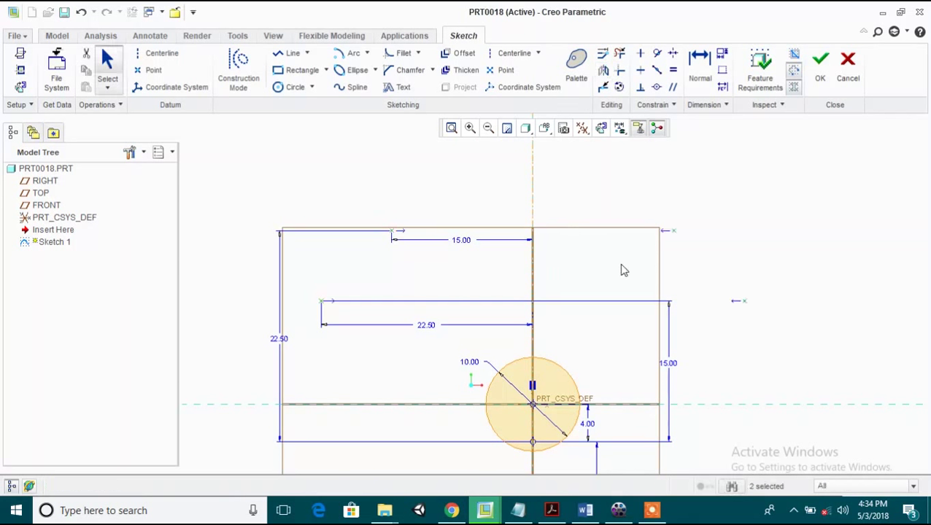
# Step: Draw a closed spline from the lowest point through the two left points and the two mirrored right points back to the start
pyautogui.scroll(2, 621, 270)
pyautogui.scroll(-2, 620, 270)
pyautogui.scroll(2, 619, 270)
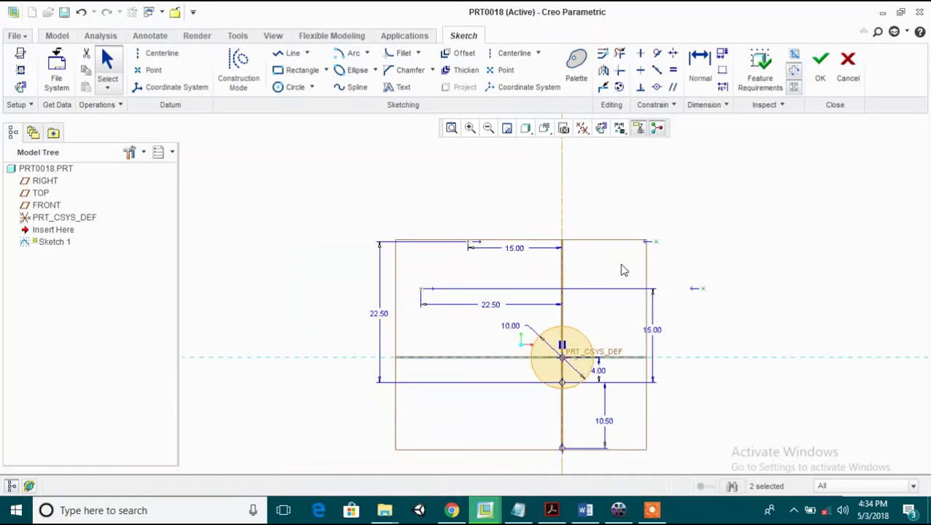
pyautogui.scroll(2, 594, 267)
pyautogui.scroll(-2, 613, 324)
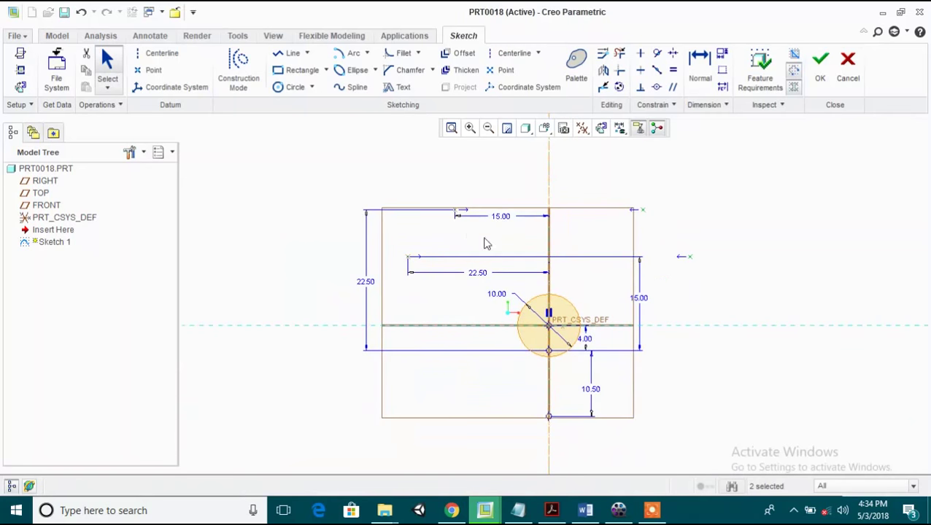
pyautogui.click(354, 87)
pyautogui.scroll(2, 349, 243)
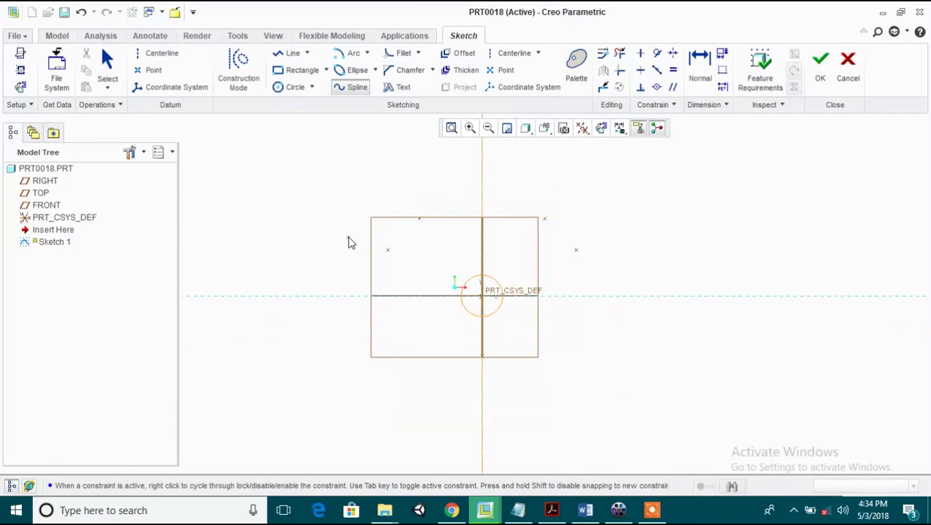
pyautogui.click(482, 357)
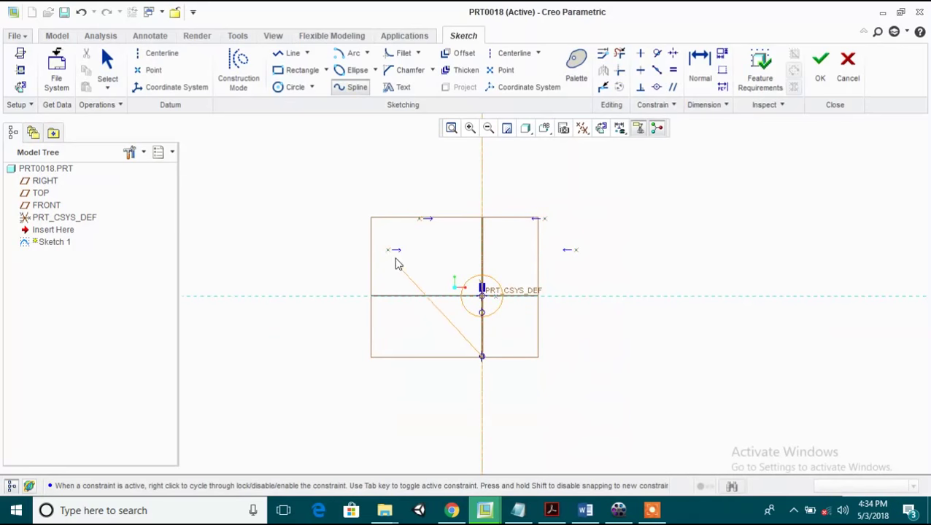
pyautogui.click(388, 251)
pyautogui.click(419, 218)
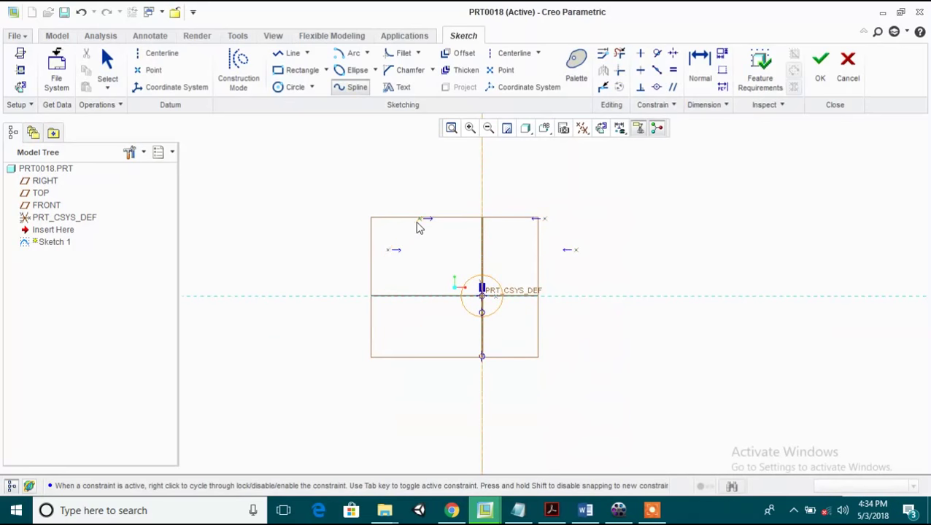
pyautogui.click(539, 219)
pyautogui.click(580, 253)
pyautogui.middleClick(487, 360)
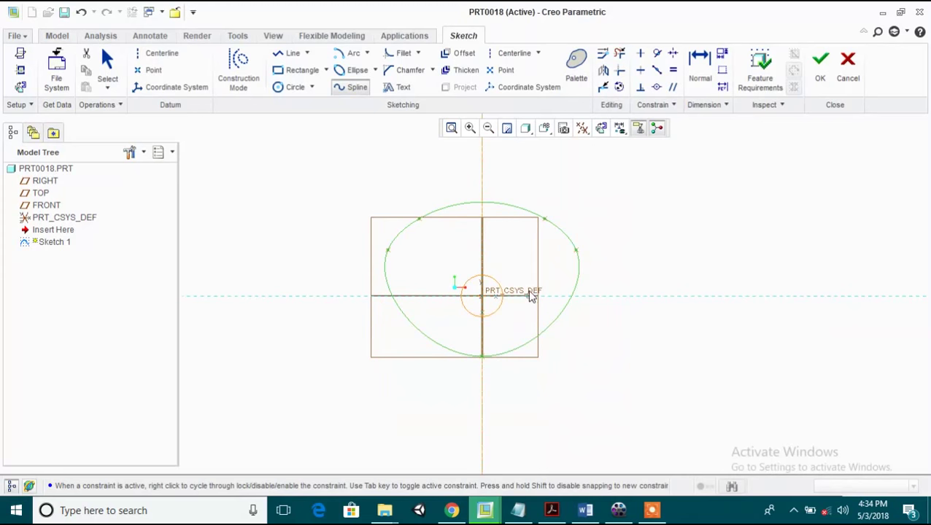
pyautogui.click(602, 54)
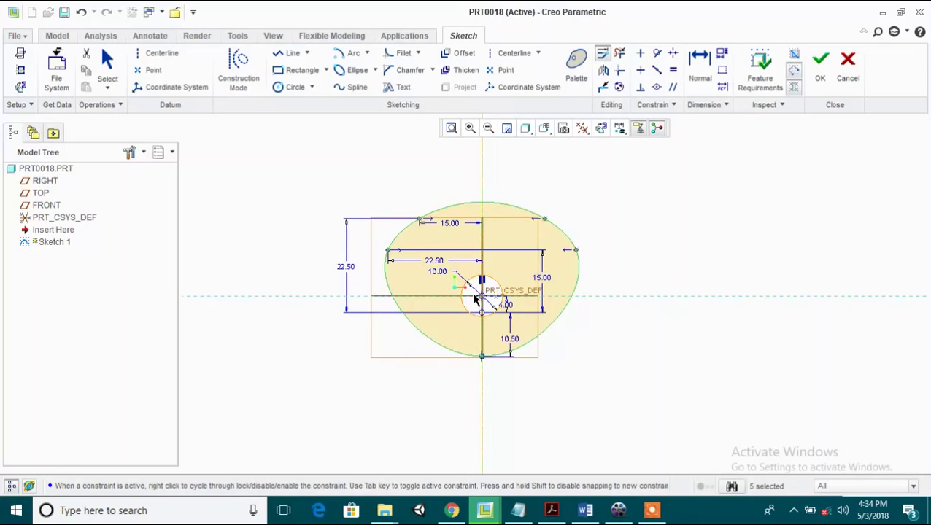
pyautogui.scroll(-2, 474, 299)
pyautogui.scroll(2, 477, 295)
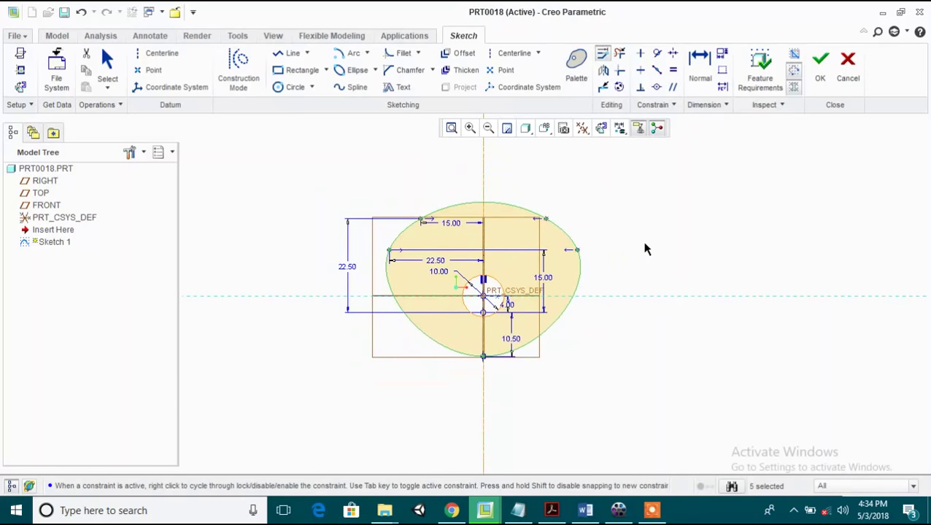
pyautogui.press('Escape')
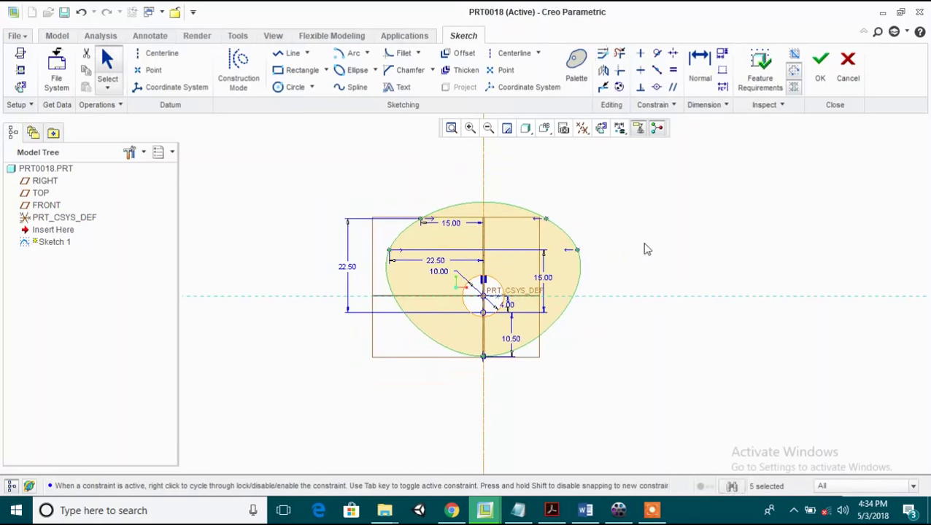
# Step: Finish the cam profile sketch and extrude it 20 mm
pyautogui.click(820, 70)
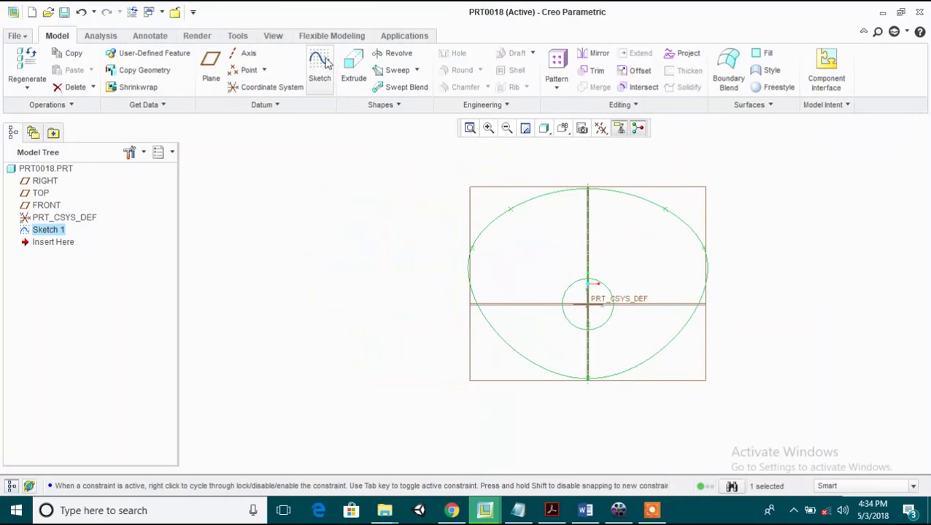
pyautogui.click(353, 64)
pyautogui.moveTo(358, 235); pyautogui.dragTo(328, 235, button='middle')
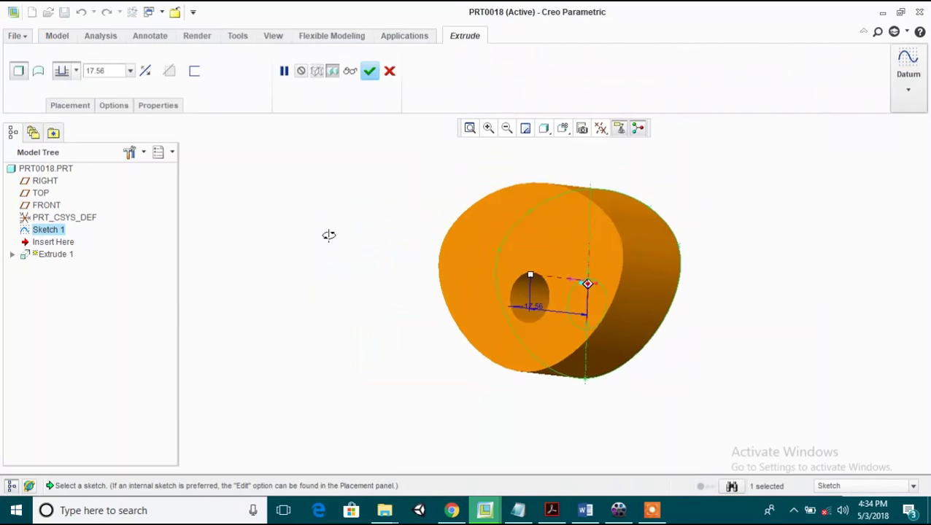
pyautogui.doubleClick(99, 71)
pyautogui.write('20')
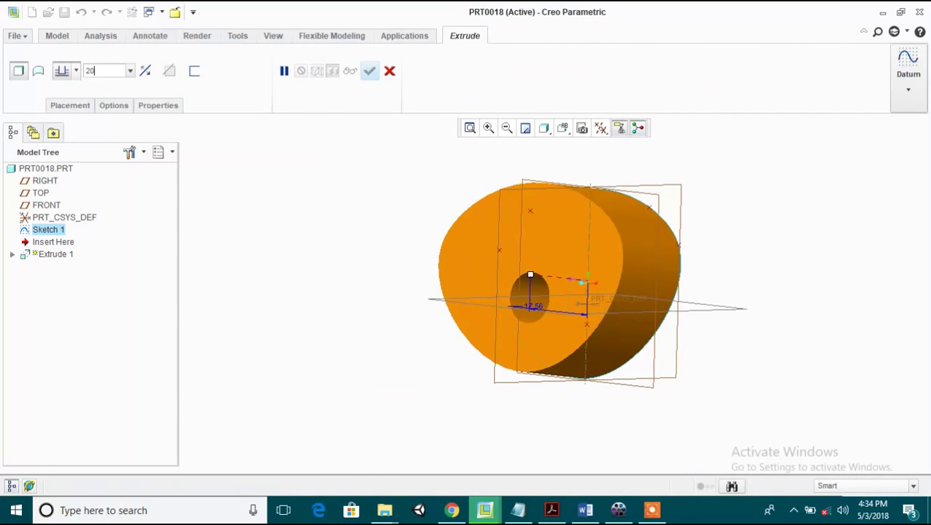
pyautogui.press('Return')
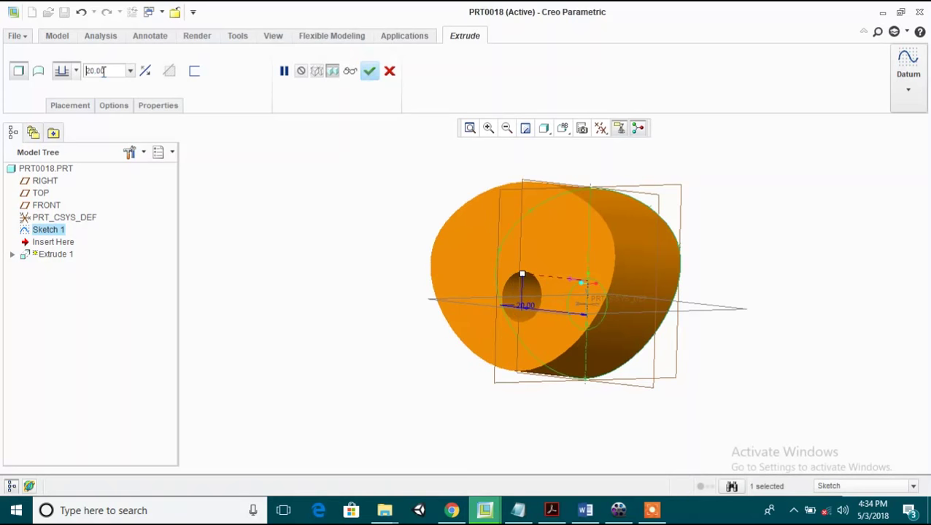
pyautogui.click(369, 71)
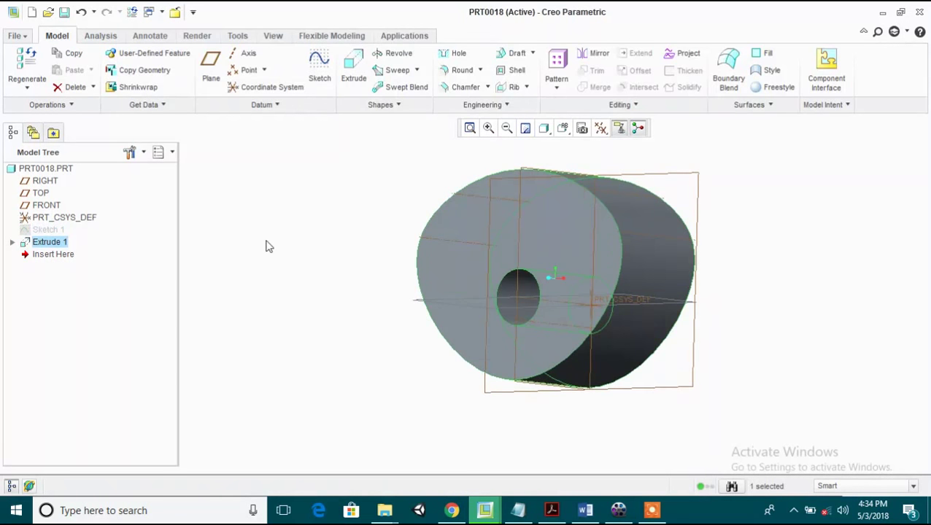
# Step: Start an extrusion on the cam's front face, add the hole edge as a reference, and sketch a circle matching the hole
pyautogui.scroll(-2, 277, 237)
pyautogui.click(347, 79)
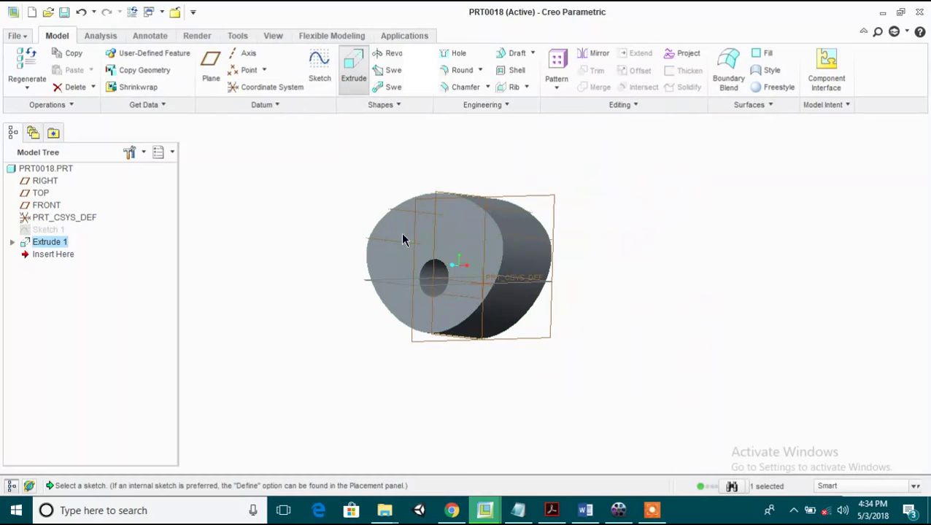
pyautogui.click(401, 235)
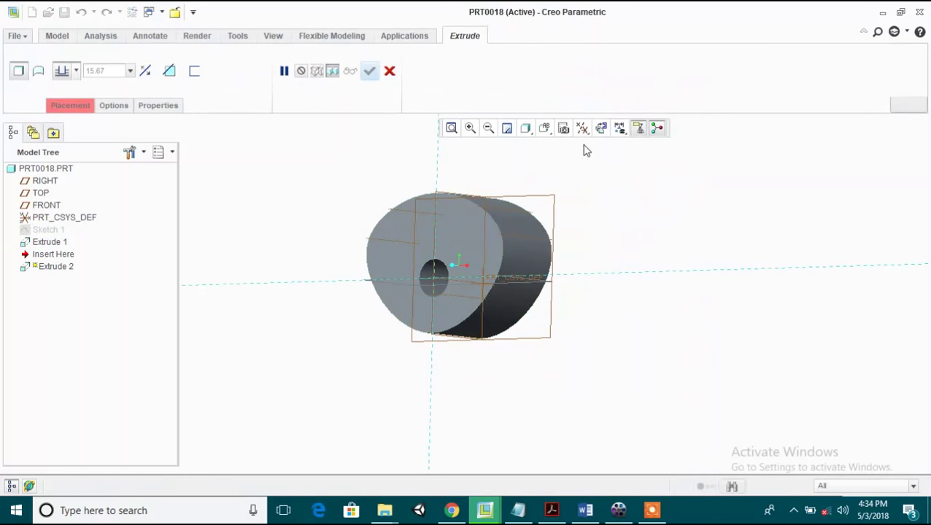
pyautogui.click(601, 128)
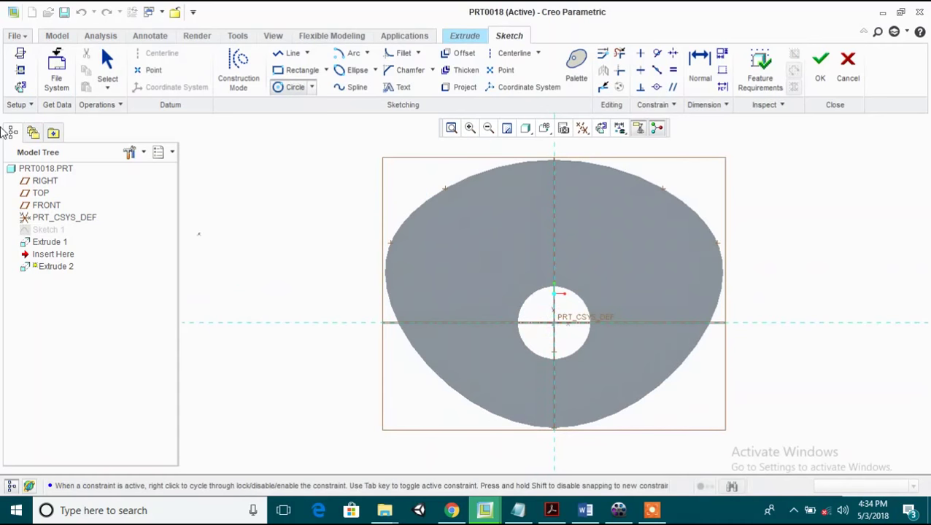
pyautogui.click(20, 70)
pyautogui.click(520, 312)
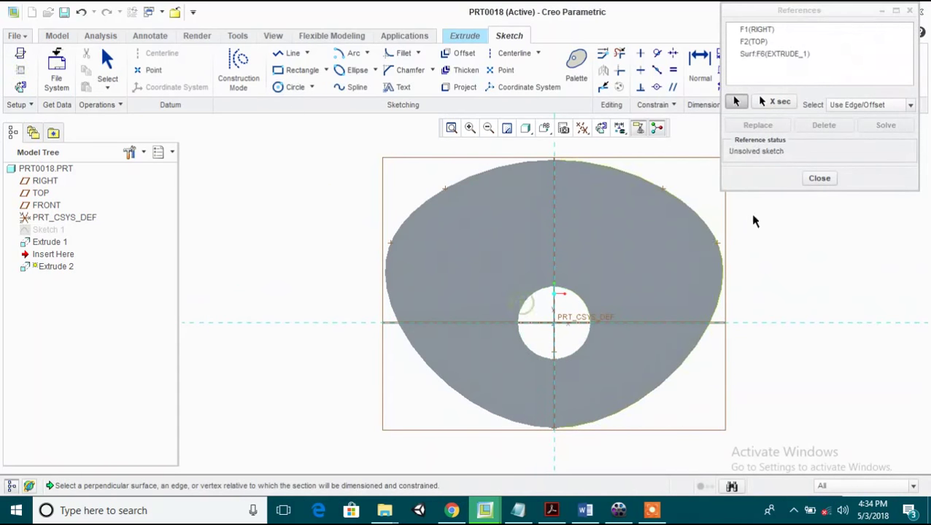
pyautogui.click(818, 179)
pyautogui.click(294, 87)
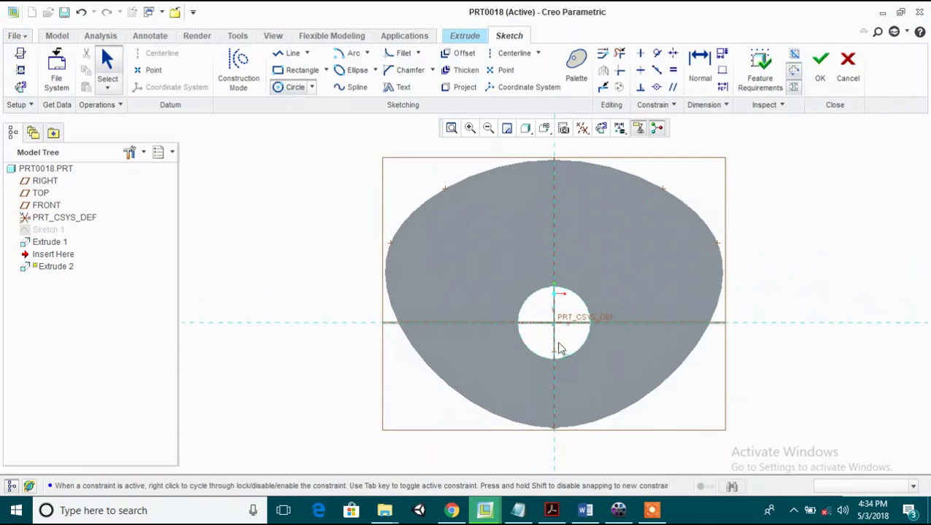
pyautogui.click(571, 357)
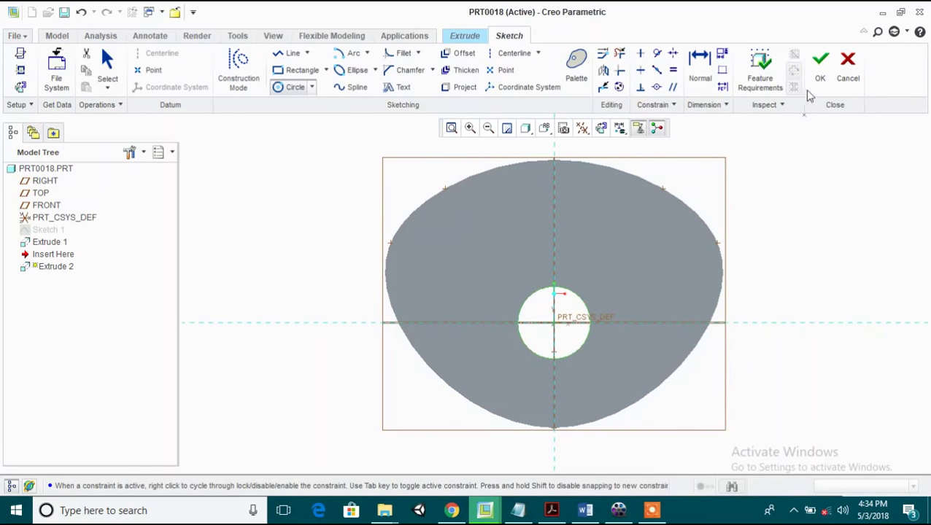
# Step: Extrude the circle 15 mm outward from the cam's front face as a shaft
pyautogui.click(820, 67)
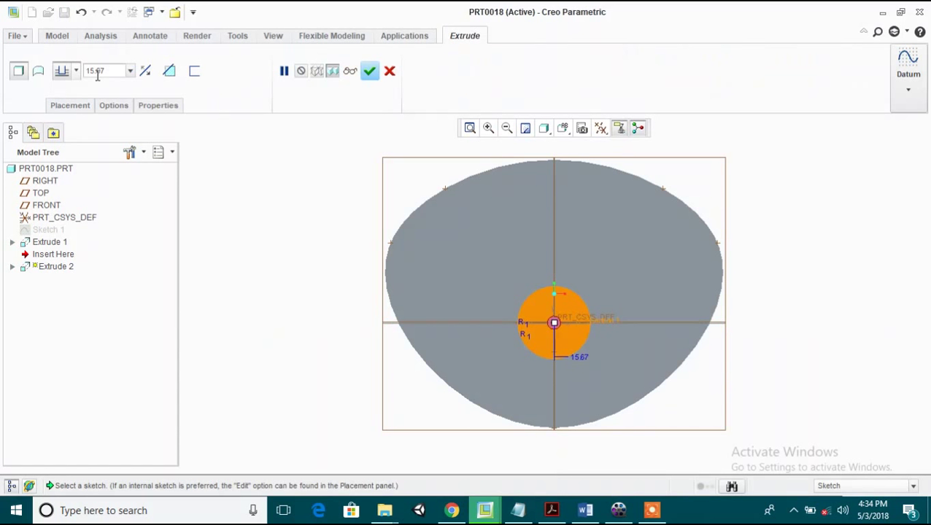
pyautogui.write('15')
pyautogui.press('Return')
pyautogui.click(370, 71)
# Step: Start an extrusion on the cam's opposite face, reference the hole edge, and sketch a circle matching the hole
pyautogui.scroll(-3, 326, 260)
pyautogui.moveTo(403, 248); pyautogui.dragTo(484, 238, button='middle')
pyautogui.click(353, 71)
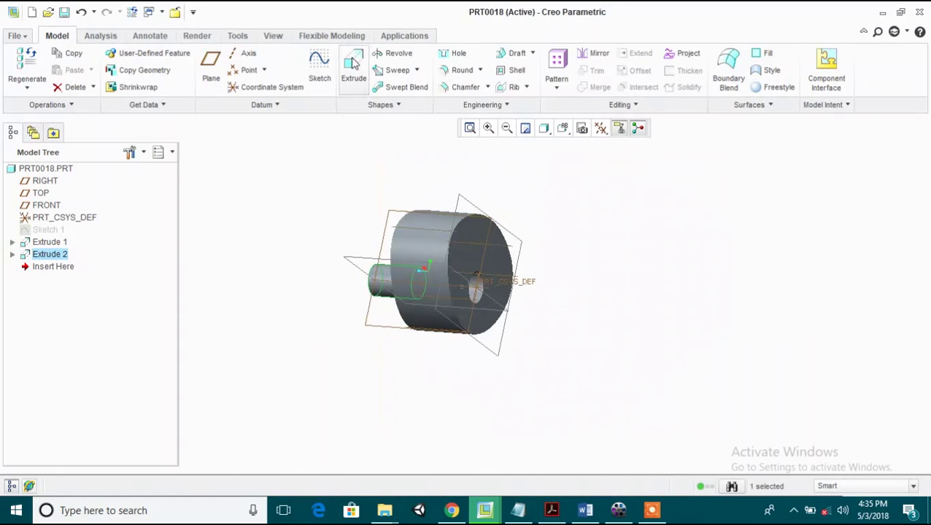
pyautogui.click(485, 238)
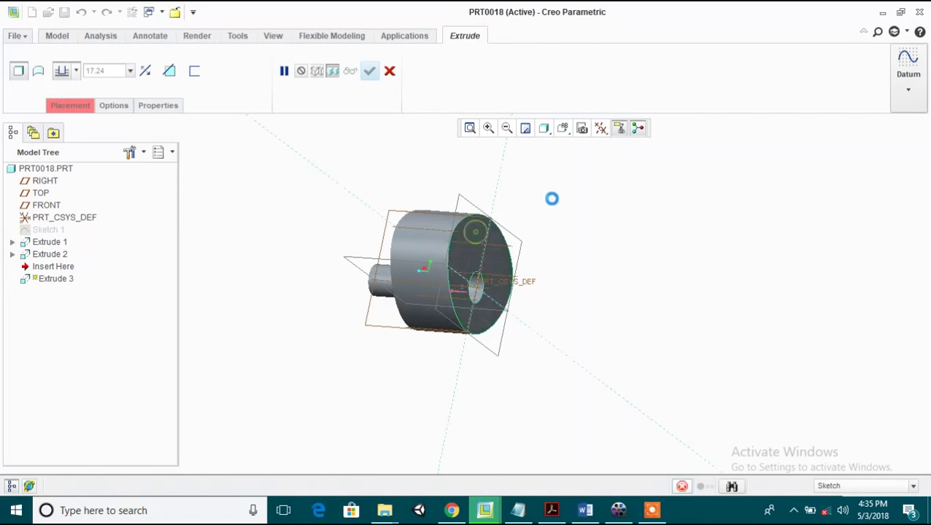
pyautogui.click(600, 128)
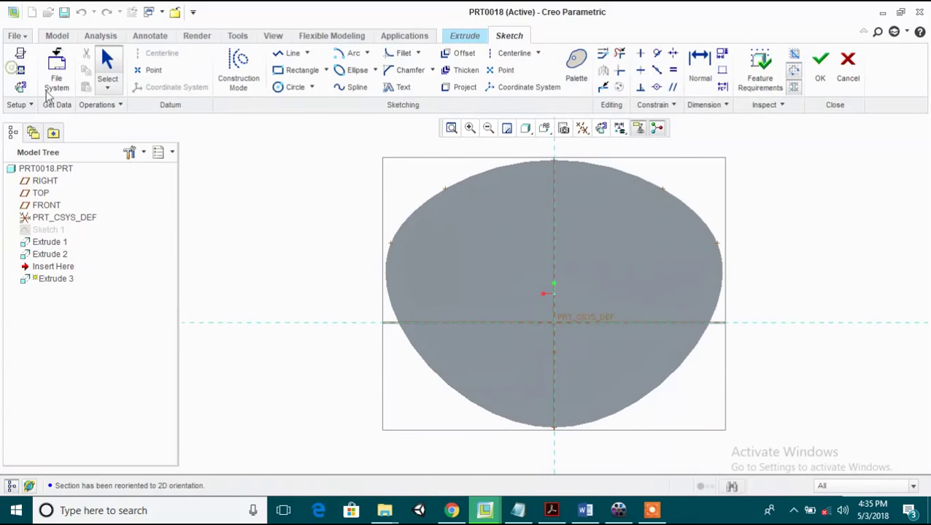
pyautogui.click(22, 71)
pyautogui.click(533, 297)
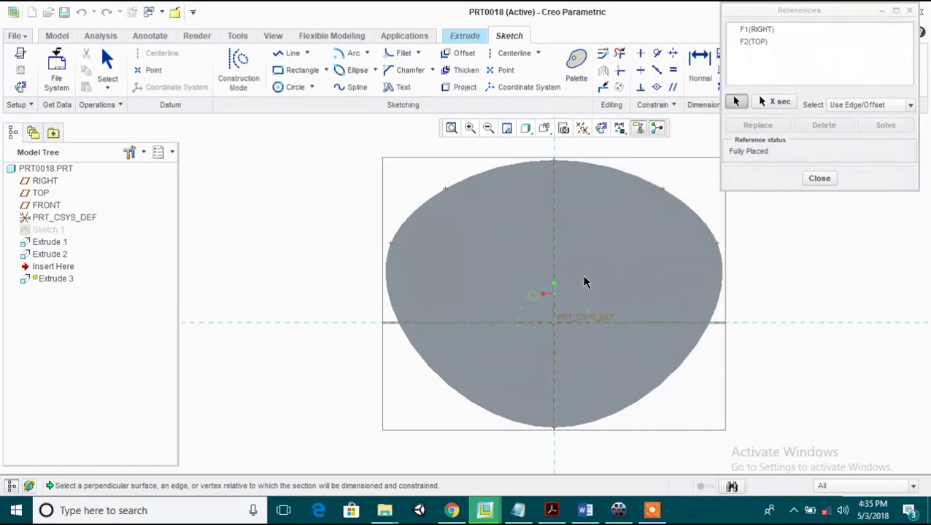
pyautogui.click(808, 180)
pyautogui.click(292, 88)
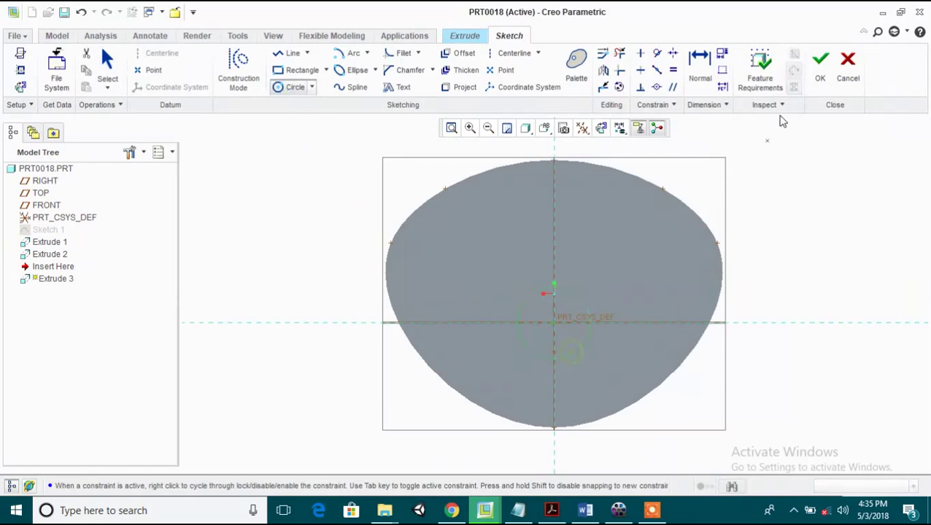
# Step: Extrude the circle on the opposite face 15 mm outward as the second shaft
pyautogui.click(820, 62)
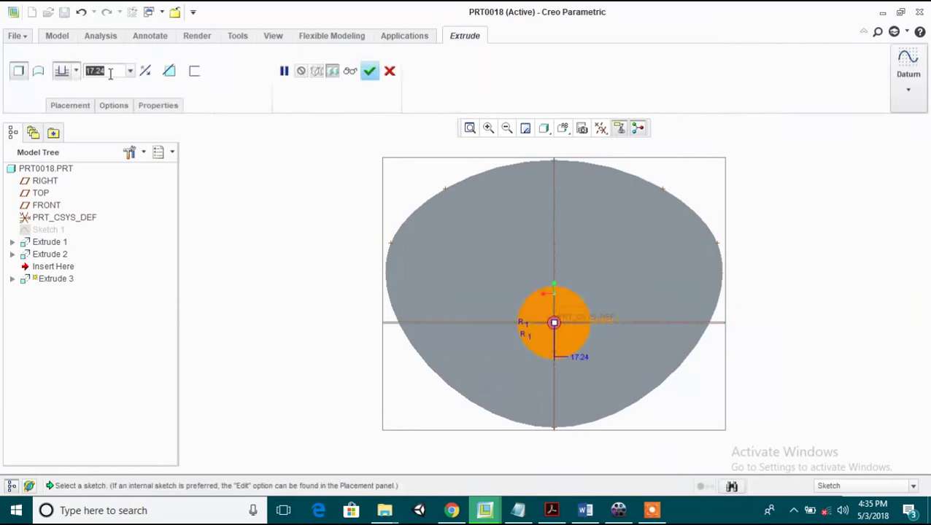
pyautogui.write('15')
pyautogui.press('Return')
pyautogui.moveTo(745, 229); pyautogui.dragTo(538, 184, button='middle')
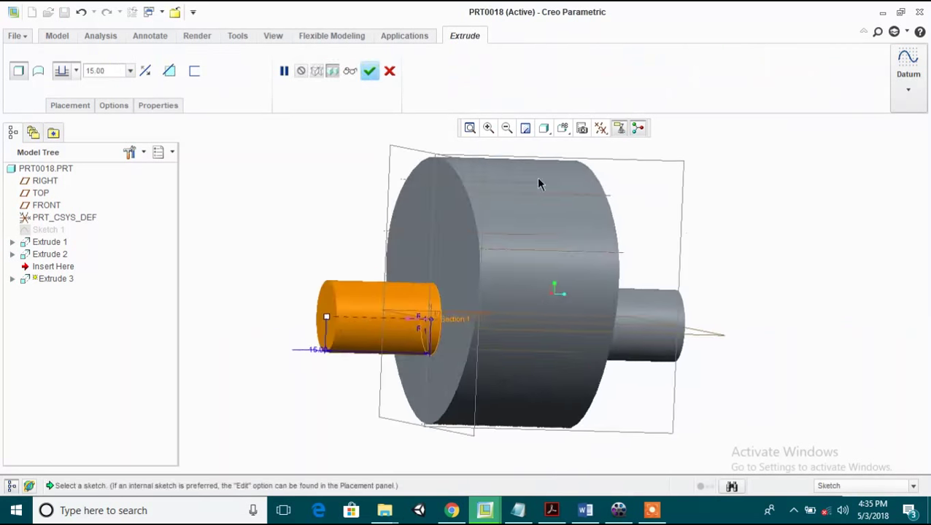
pyautogui.click(369, 70)
pyautogui.scroll(4, 336, 216)
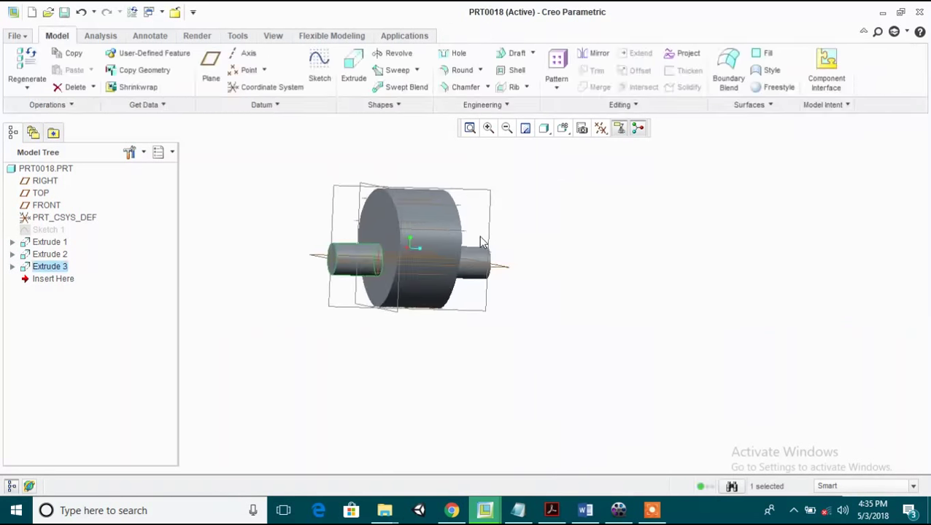
pyautogui.moveTo(481, 240)
pyautogui.mouseDown(button='middle')
pyautogui.moveTo(513, 245)
pyautogui.moveTo(511, 257)
pyautogui.moveTo(544, 280)
pyautogui.moveTo(478, 322)
pyautogui.moveTo(588, 320)
pyautogui.moveTo(513, 237)
pyautogui.moveTo(538, 226)
pyautogui.moveTo(558, 273)
pyautogui.moveTo(535, 286)
pyautogui.mouseUp(button='middle')
pyautogui.scroll(4, 533, 284)
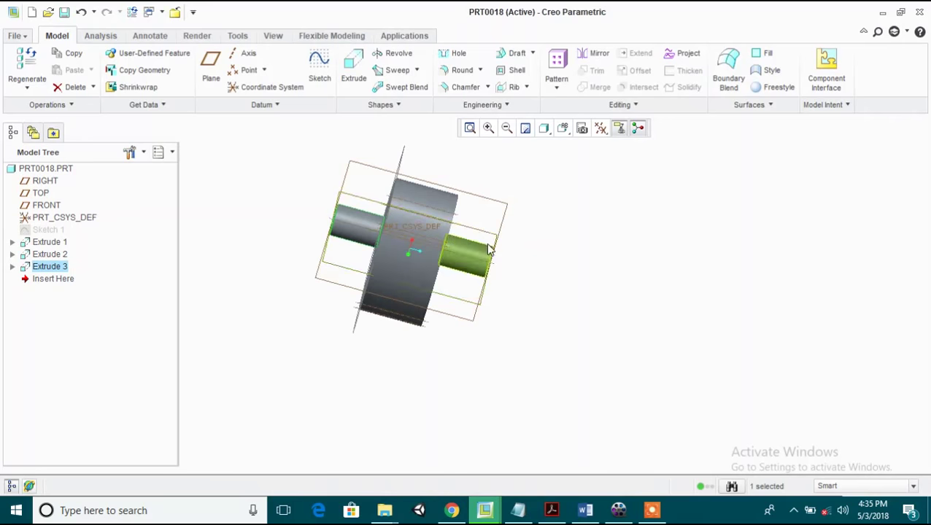
pyautogui.scroll(-3, 627, 296)
pyautogui.scroll(2, 500, 250)
pyautogui.moveTo(499, 249)
pyautogui.mouseDown(button='middle')
pyautogui.moveTo(679, 293)
pyautogui.moveTo(677, 307)
pyautogui.moveTo(717, 329)
pyautogui.moveTo(785, 320)
pyautogui.moveTo(686, 305)
pyautogui.moveTo(762, 306)
pyautogui.moveTo(779, 317)
pyautogui.mouseUp(button='middle')
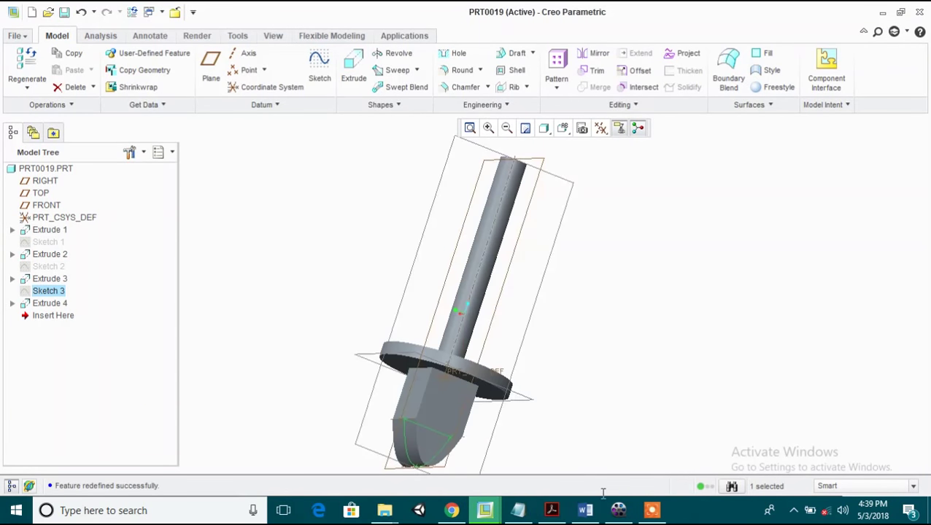
# Step: Consult the knife edge follower drawing in cad lab.pdf and create a new solid part without the default template
pyautogui.click(552, 511)
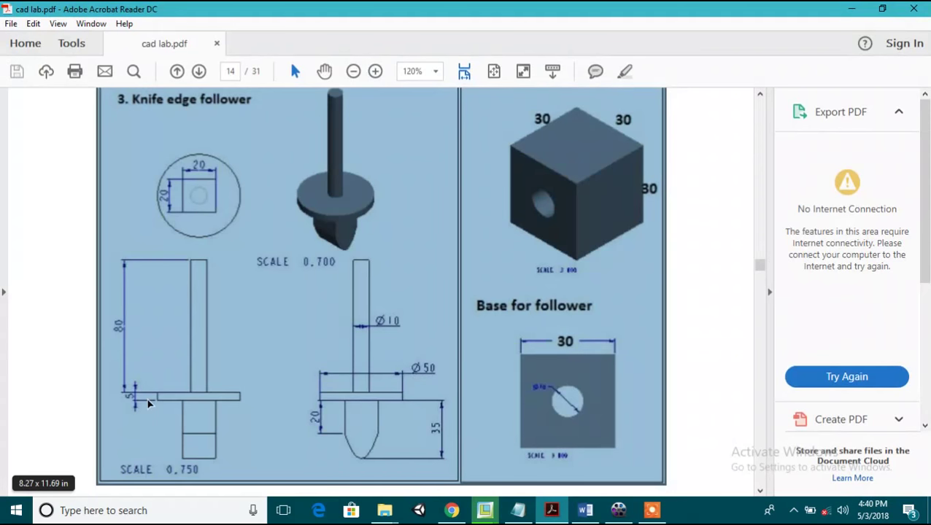
pyautogui.click(851, 9)
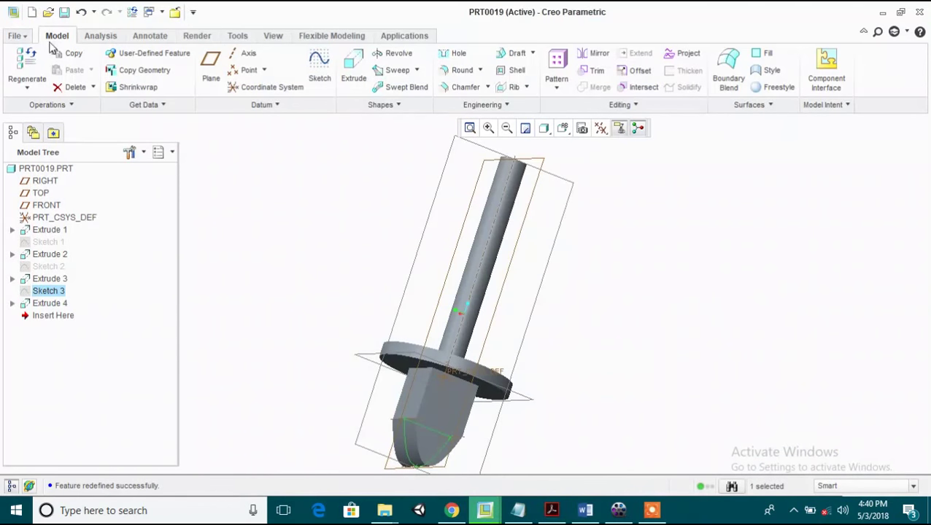
pyautogui.click(17, 36)
pyautogui.click(19, 63)
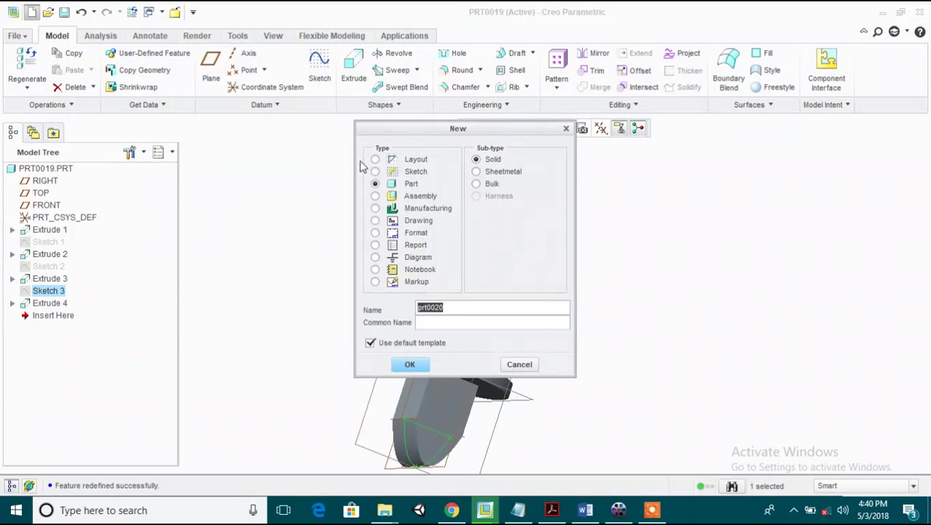
pyautogui.click(405, 343)
pyautogui.click(410, 365)
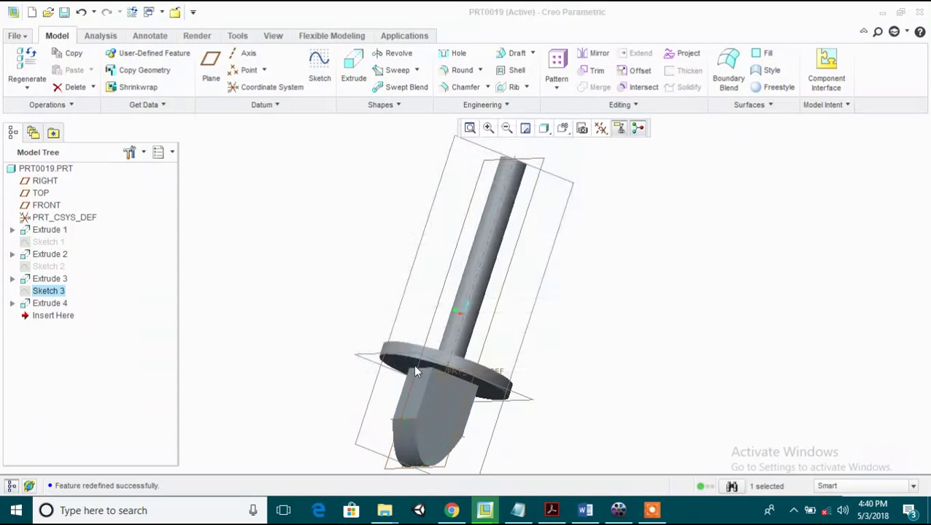
pyautogui.click(392, 210)
pyautogui.click(406, 371)
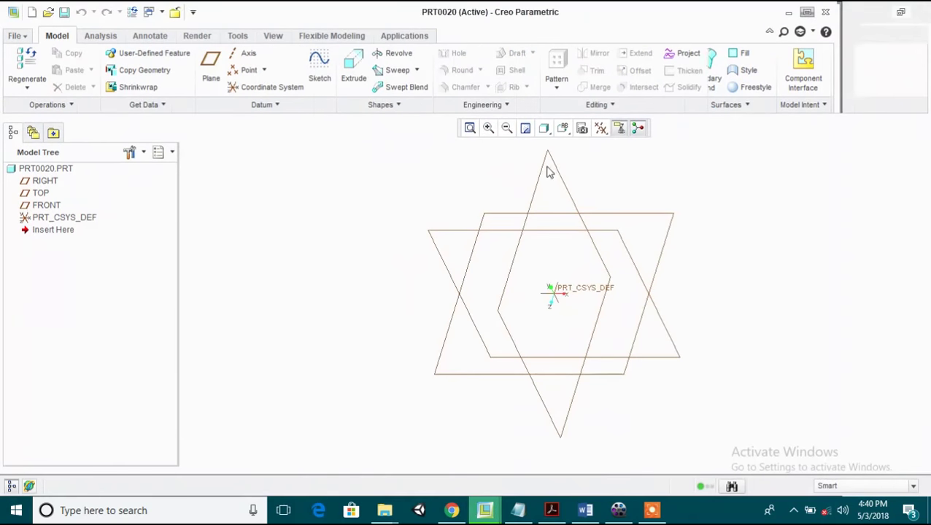
# Step: Start an extrusion on the FRONT plane and sketch a circle about 419 mm in diameter centred on the origin
pyautogui.click(565, 129)
pyautogui.click(568, 195)
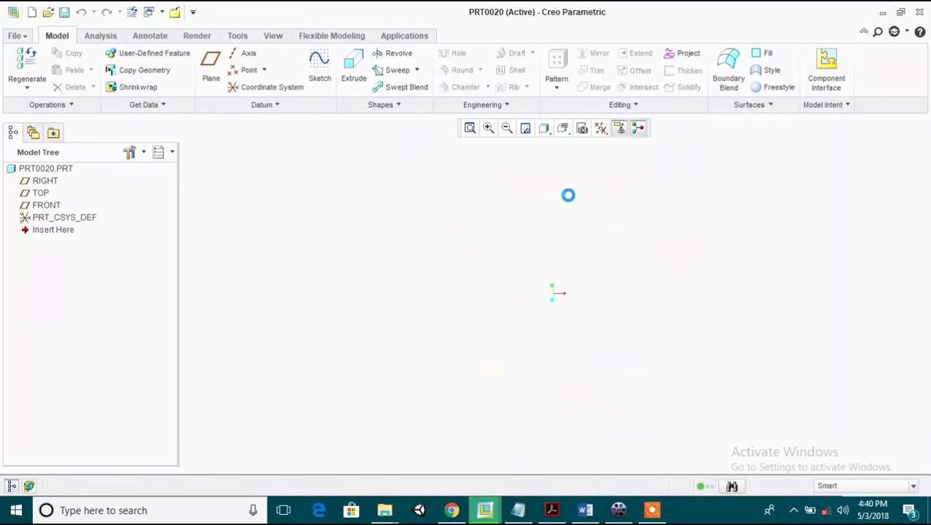
pyautogui.click(353, 69)
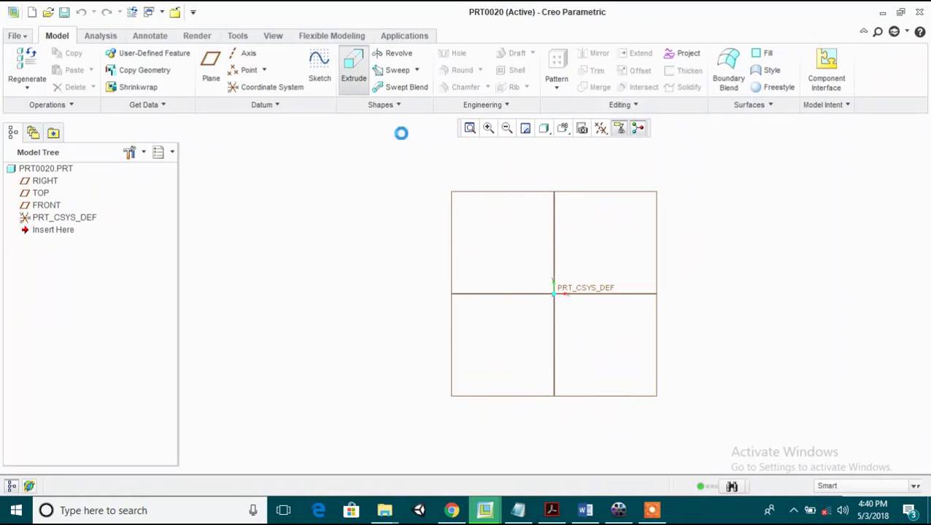
pyautogui.click(481, 198)
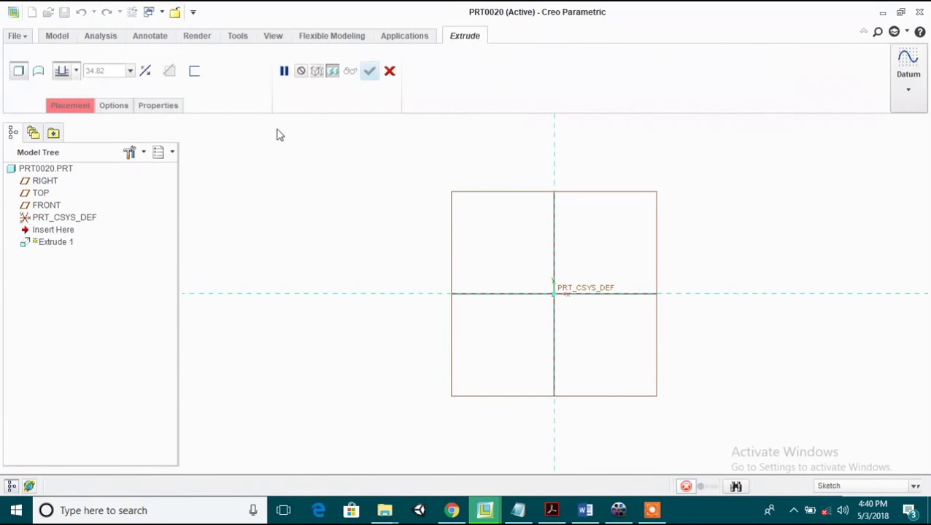
pyautogui.click(289, 87)
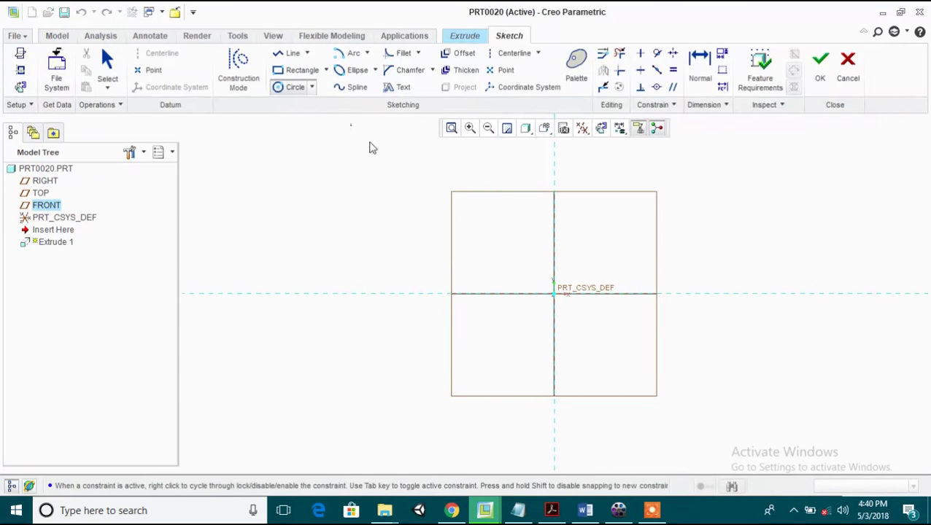
pyautogui.click(554, 294)
pyautogui.click(631, 338)
pyautogui.middleClick(631, 338)
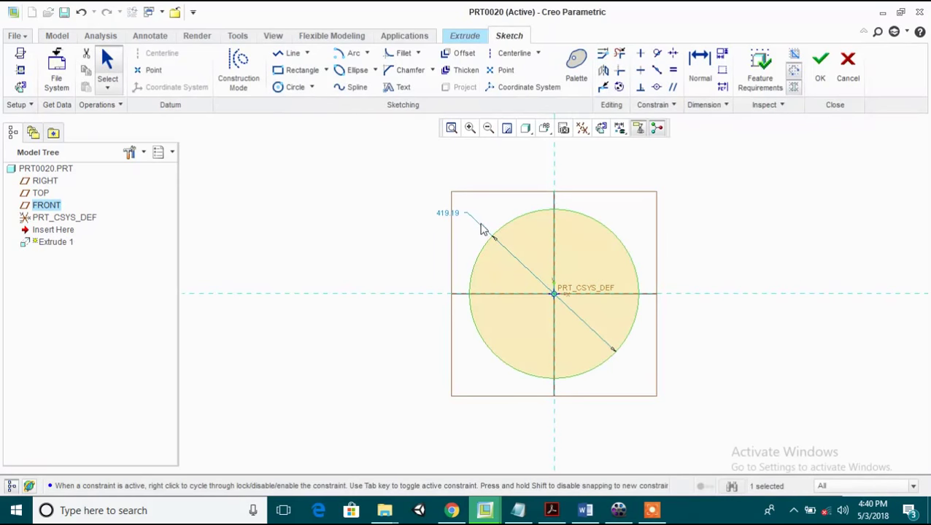
# Step: Set the circle's diameter to 50 mm
pyautogui.doubleClick(444, 213)
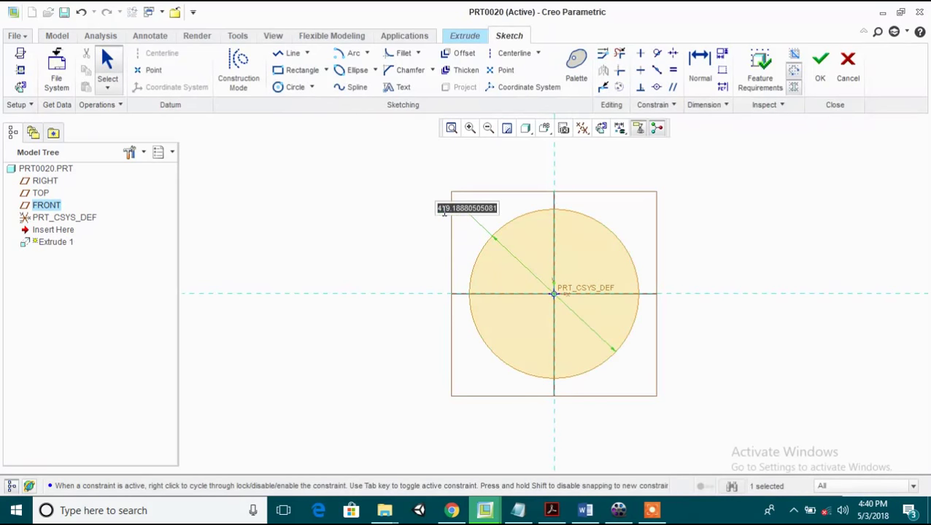
pyautogui.write('55')
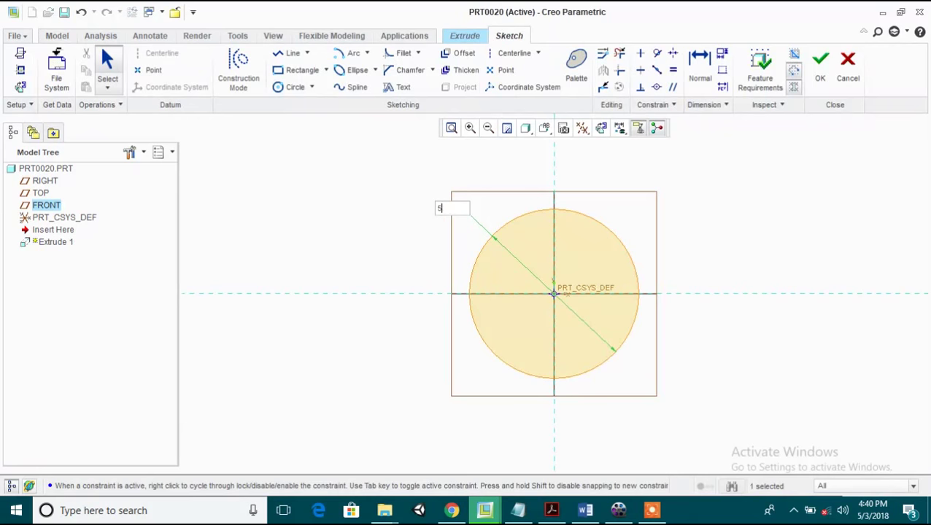
pyautogui.press('Return')
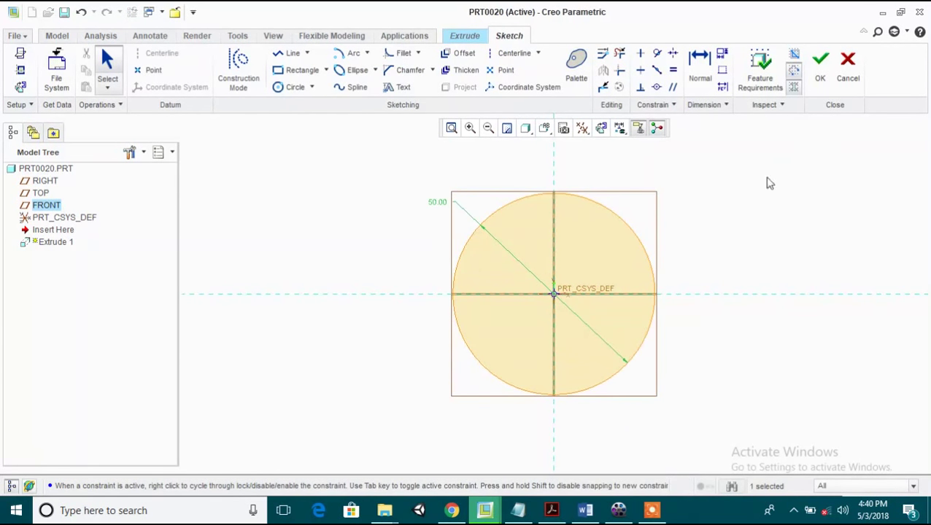
# Step: Finish the 50 mm circle sketch and extrude it 5 mm as the follower's disc
pyautogui.click(821, 73)
pyautogui.click(114, 70)
pyautogui.write('5')
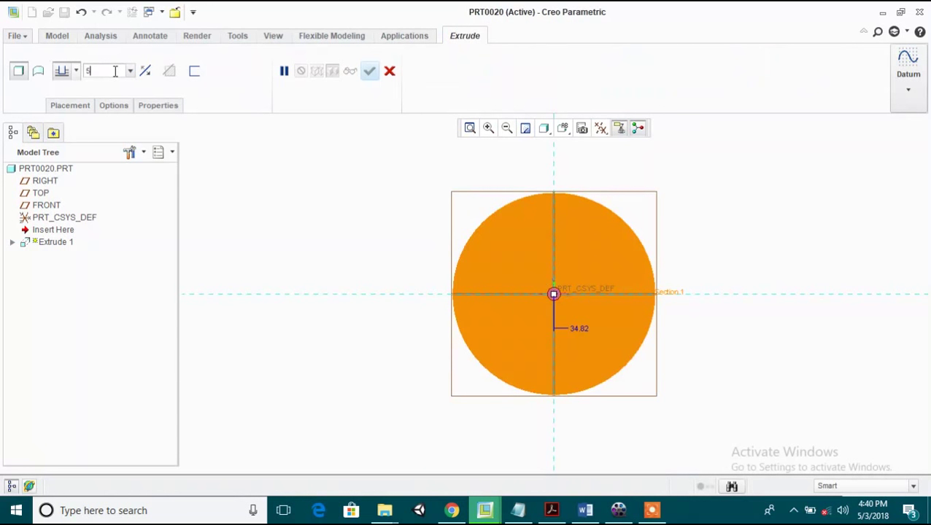
pyautogui.press('Return')
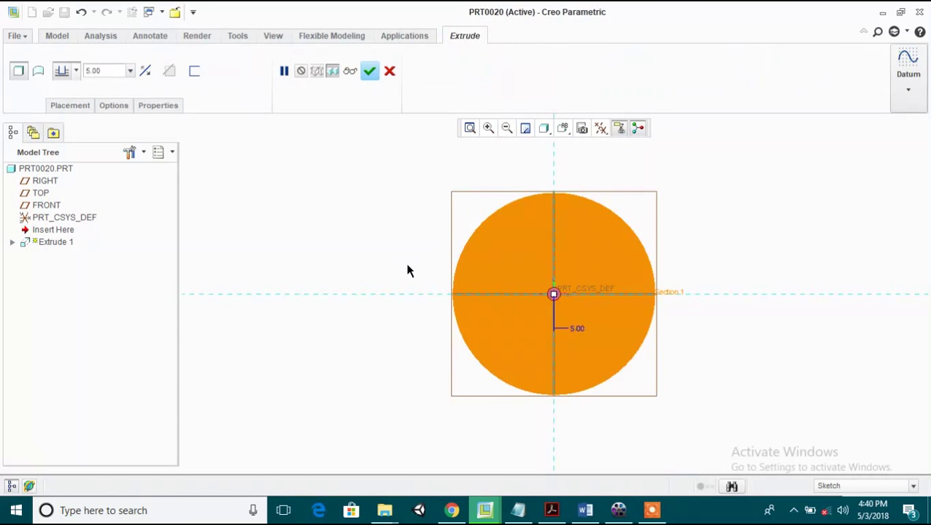
pyautogui.moveTo(408, 271); pyautogui.dragTo(360, 273, button='middle')
pyautogui.click(370, 71)
# Step: Start an extrusion on the disc's flat face and sketch a 10 mm diameter circle centred on the origin
pyautogui.moveTo(336, 172); pyautogui.dragTo(354, 174, button='middle')
pyautogui.click(356, 79)
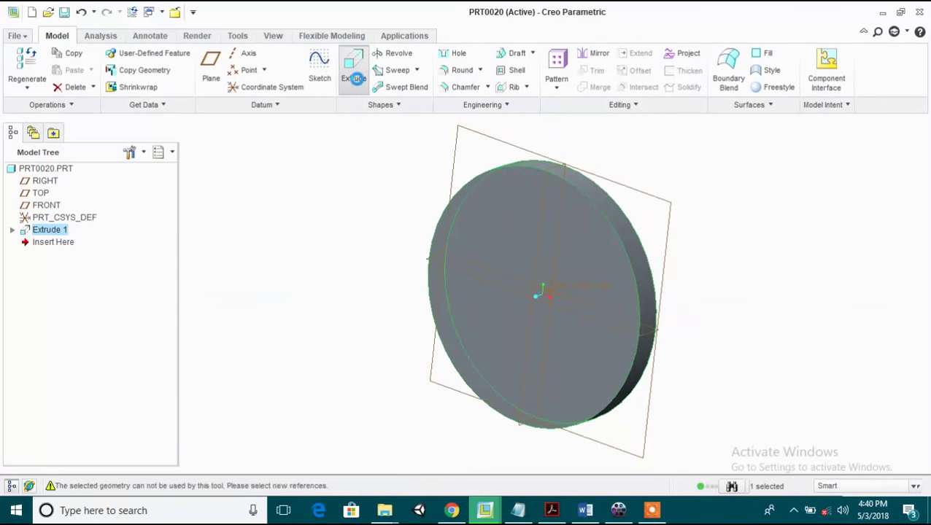
pyautogui.click(483, 220)
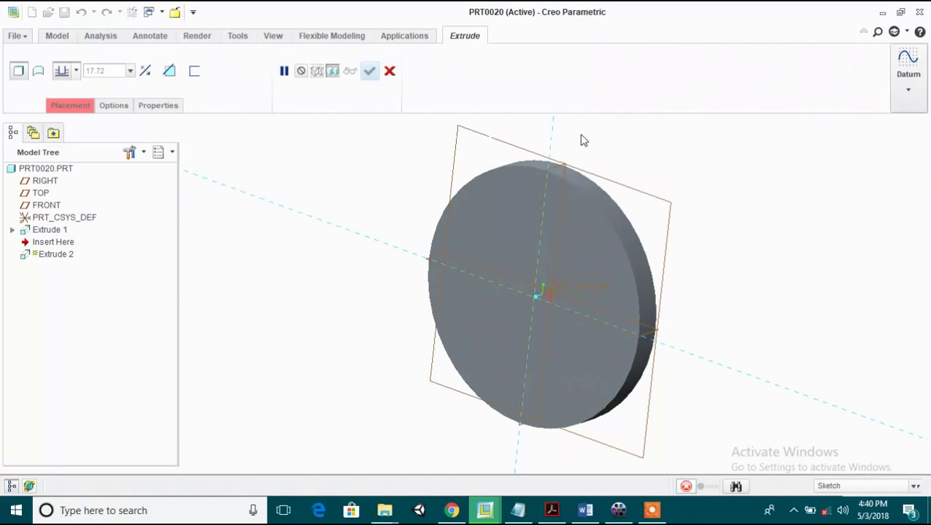
pyautogui.click(603, 128)
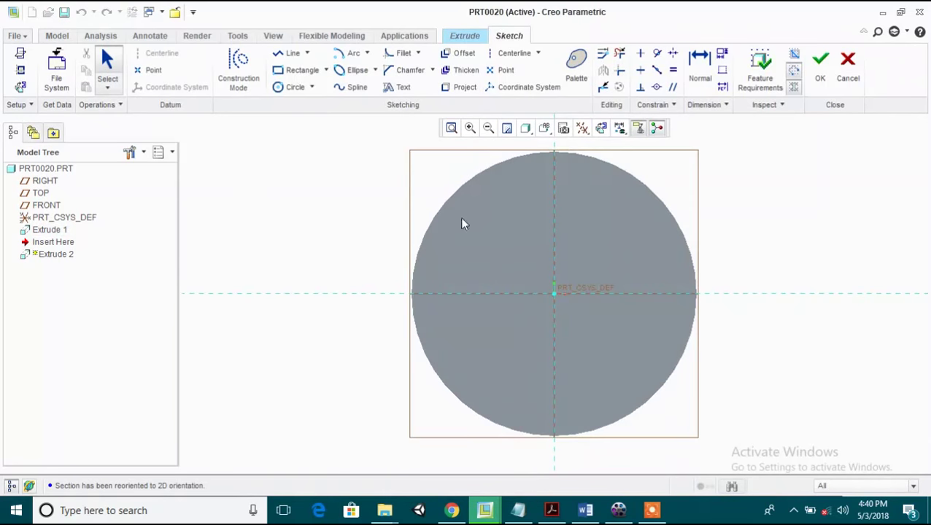
pyautogui.click(294, 86)
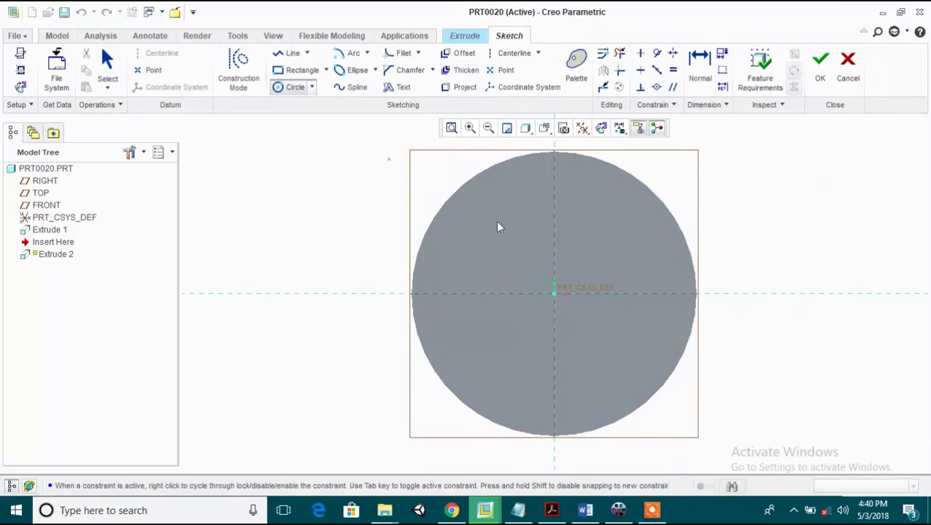
pyautogui.click(572, 320)
pyautogui.middleClick(551, 307)
pyautogui.doubleClick(518, 267)
pyautogui.write('10')
pyautogui.press('Return')
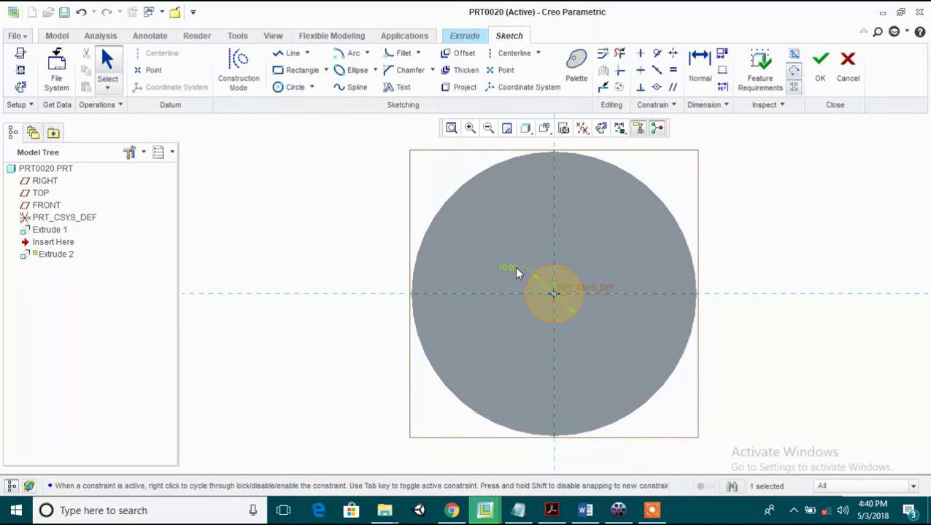
# Step: Check the stem length in cad lab.pdf and extrude the 10 mm circle 80 mm outward from the disc
pyautogui.click(820, 62)
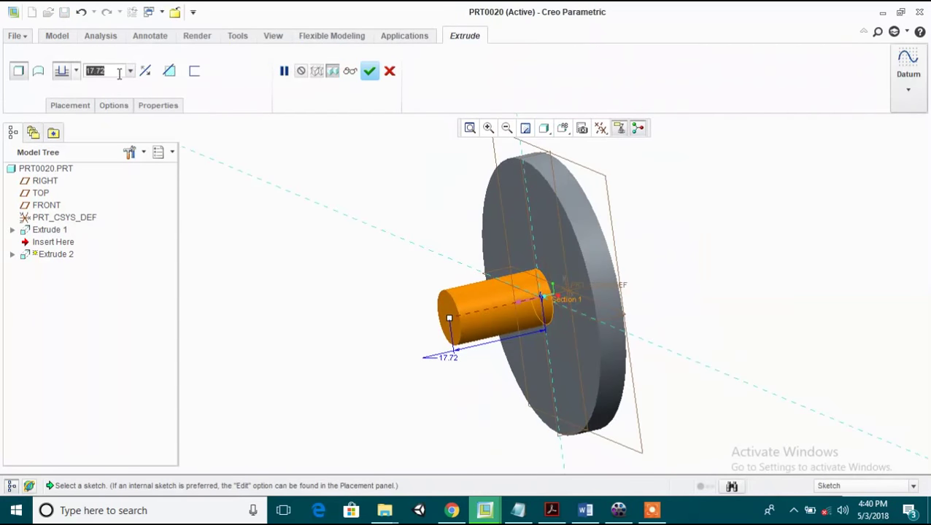
pyautogui.click(552, 511)
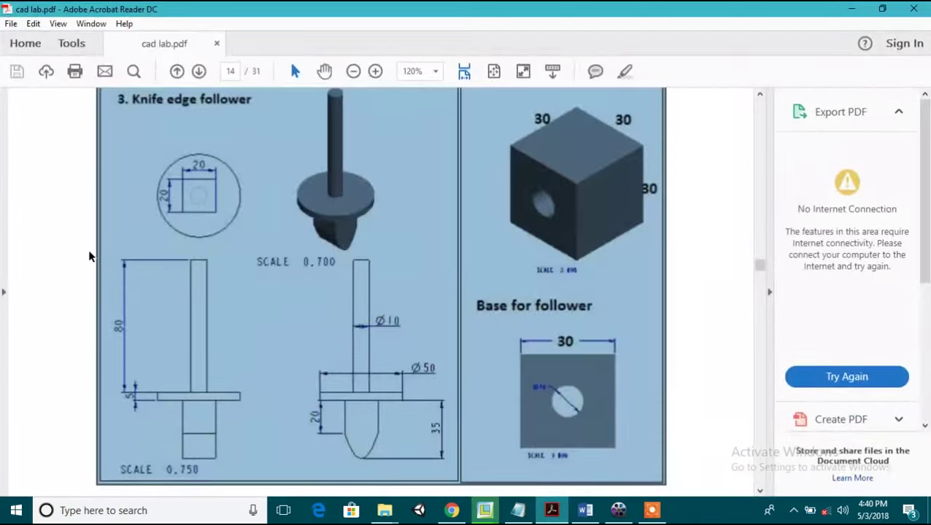
pyautogui.click(850, 9)
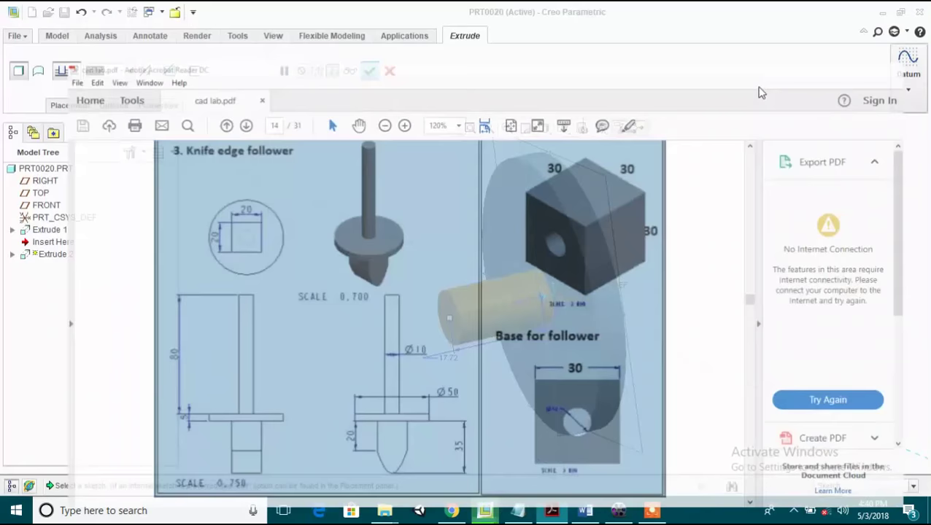
pyautogui.write('80')
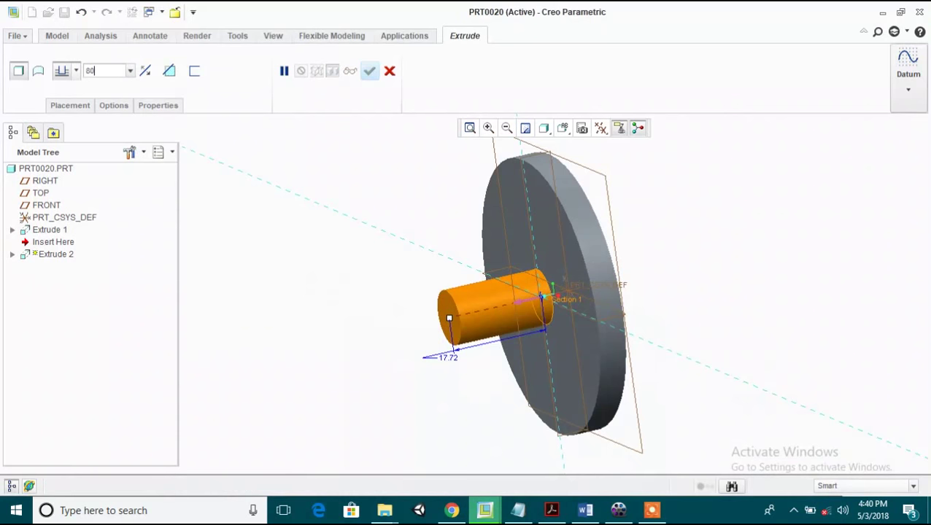
pyautogui.press('Return')
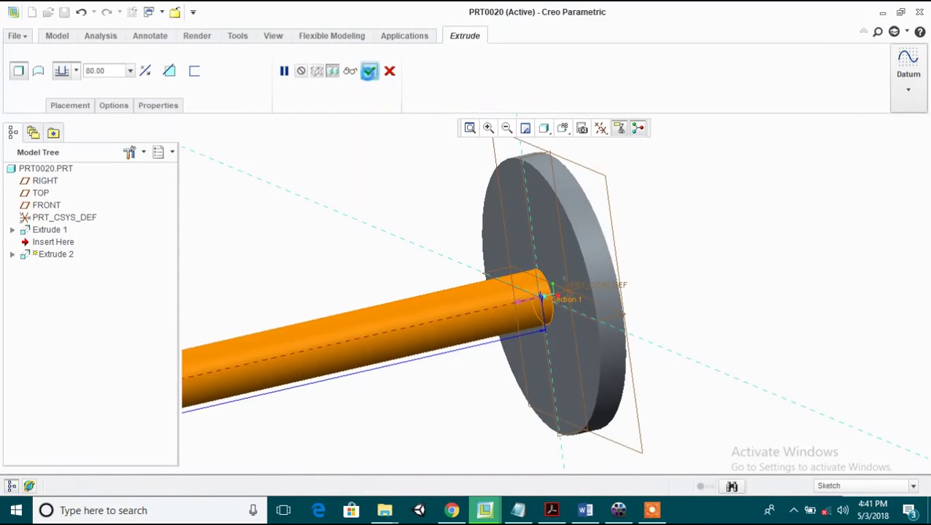
pyautogui.click(370, 71)
# Step: Start an extrusion sketch on the disc face opposite the stem and consult the knife edge follower drawing in cad lab.pdf
pyautogui.moveTo(601, 202); pyautogui.dragTo(394, 132, button='middle')
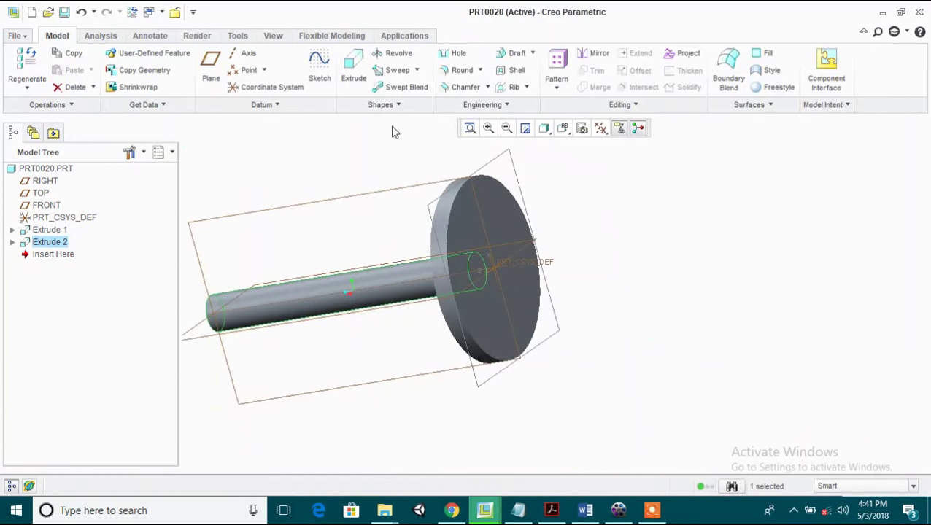
pyautogui.click(353, 73)
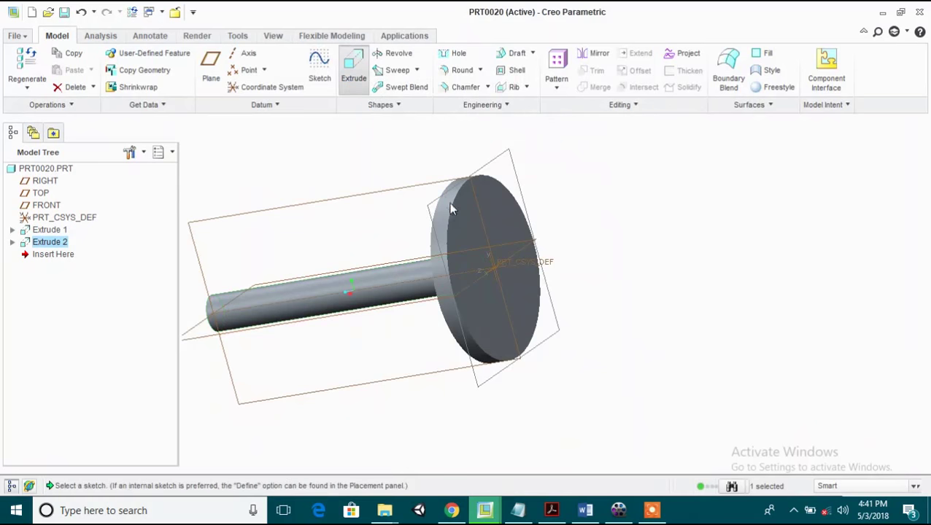
pyautogui.click(495, 193)
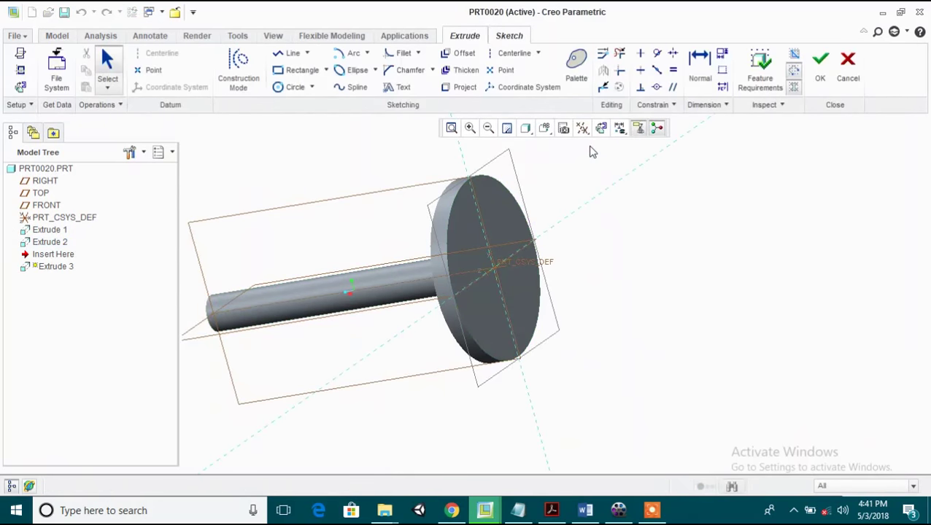
pyautogui.click(554, 510)
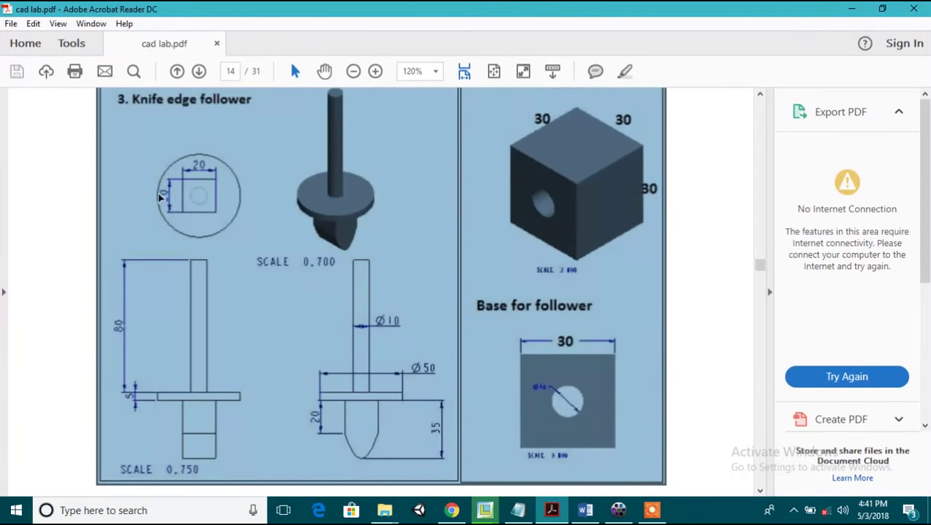
pyautogui.click(851, 9)
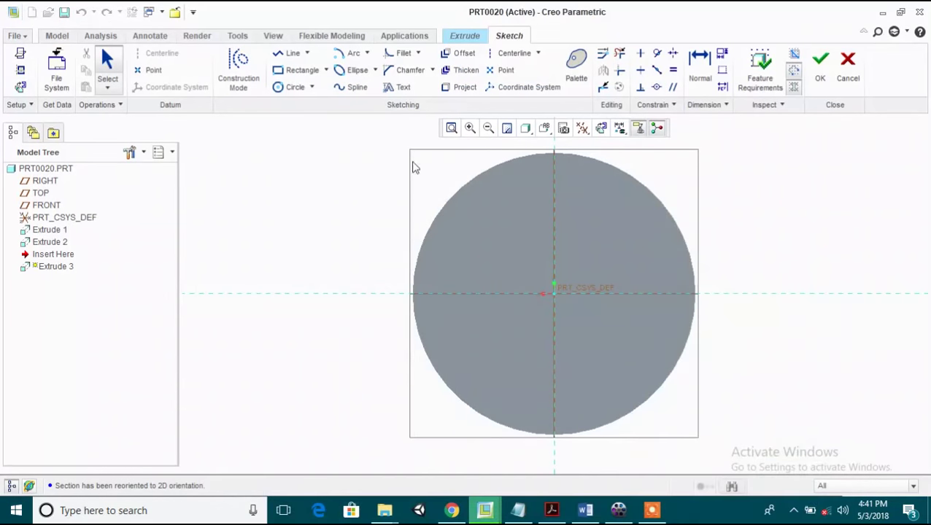
# Step: Sketch a center rectangle about 15 mm wide and 13 mm high, centred on the origin
pyautogui.click(326, 70)
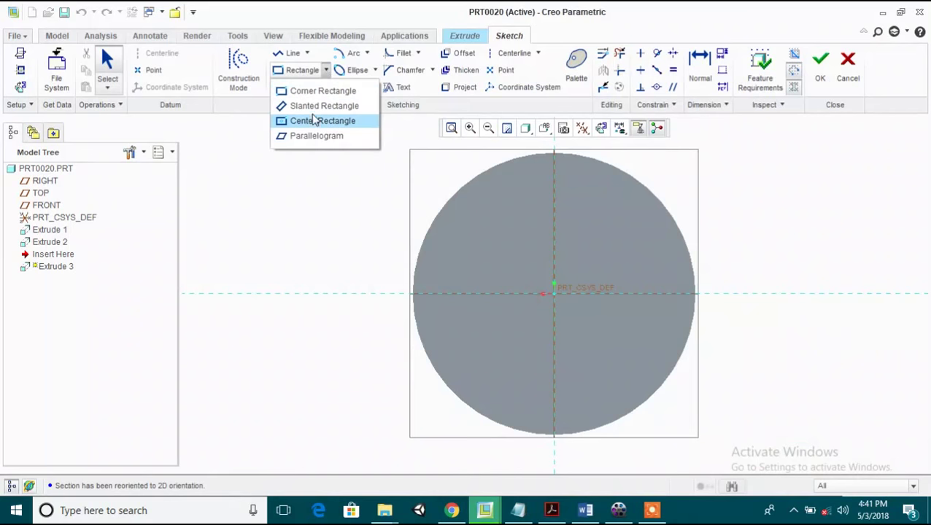
pyautogui.click(312, 123)
pyautogui.click(553, 294)
pyautogui.click(597, 334)
pyautogui.middleClick(569, 310)
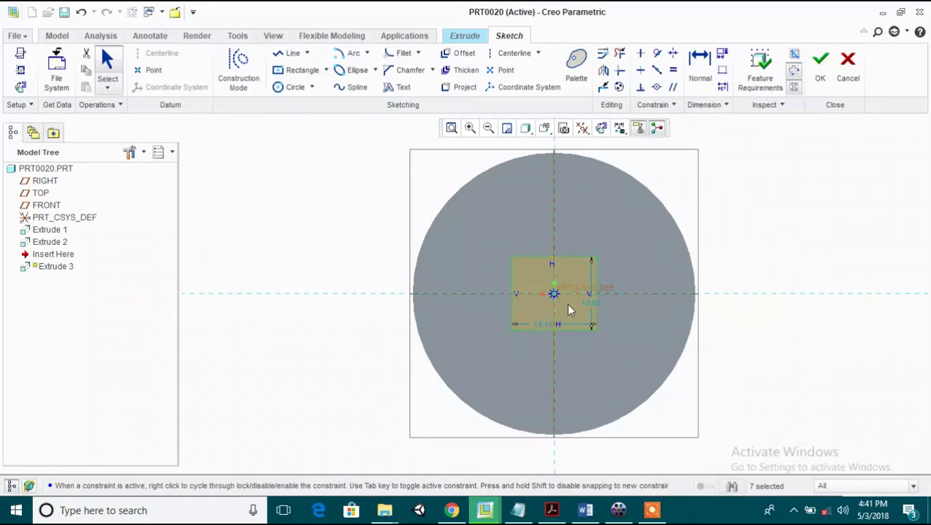
# Step: Set the rectangle's width and height to 20 mm each
pyautogui.doubleClick(540, 325)
pyautogui.write('2')
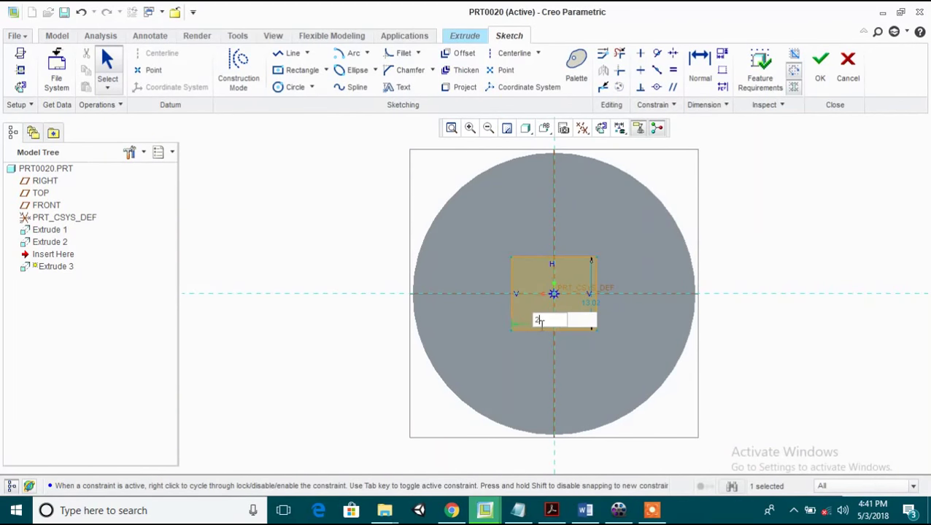
pyautogui.write('0')
pyautogui.press('Return')
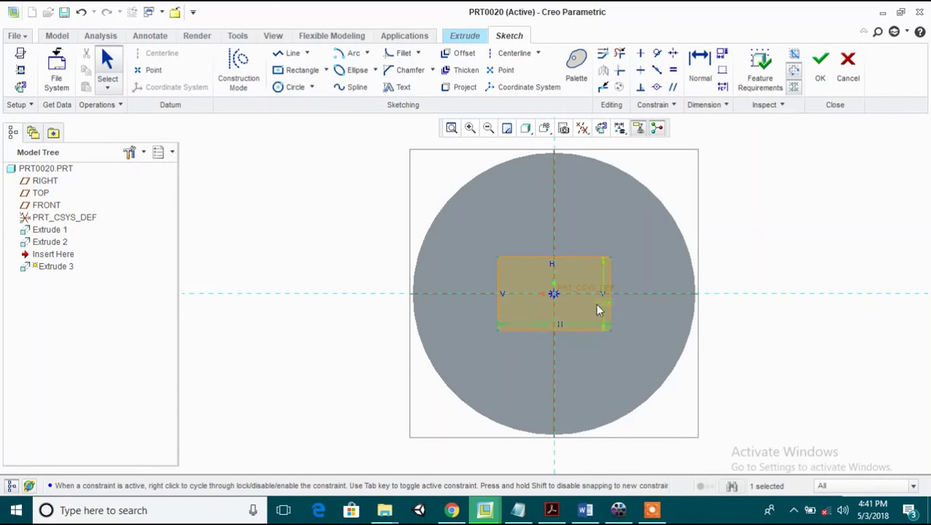
pyautogui.write('22')
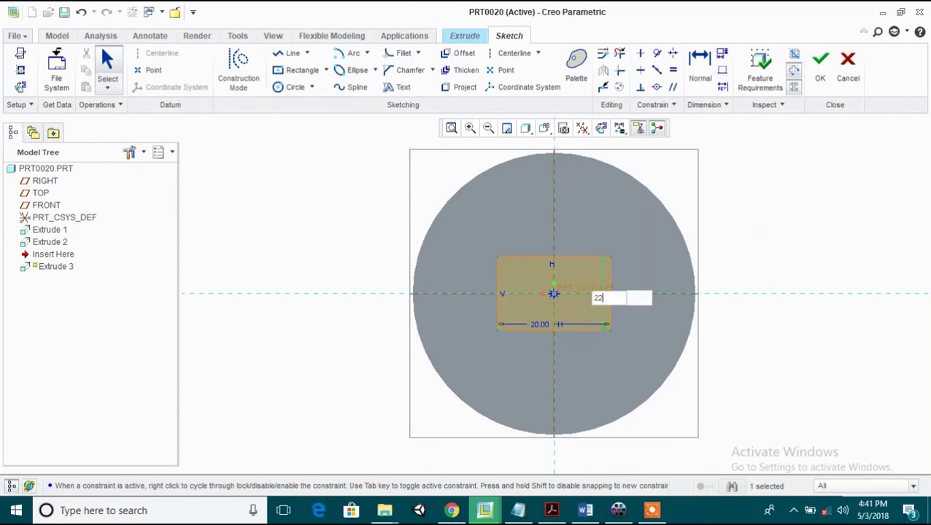
pyautogui.write('0')
pyautogui.press('Return')
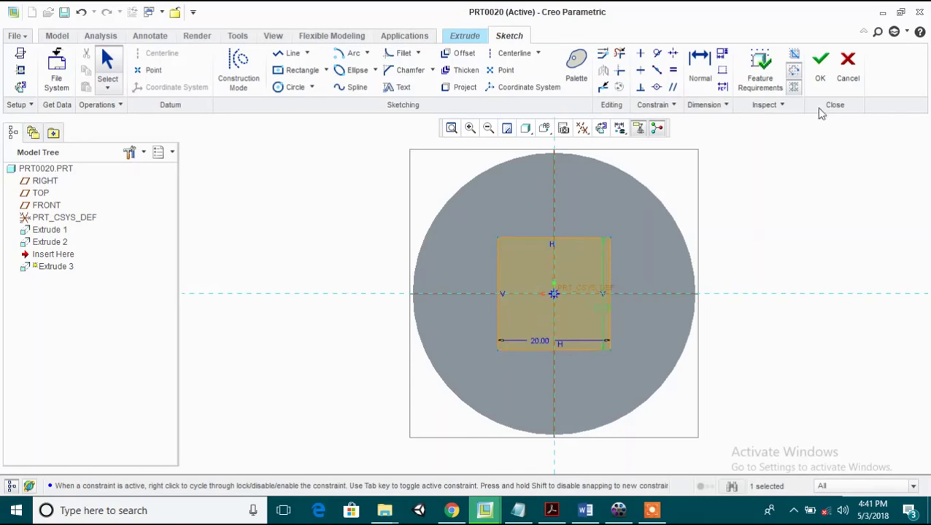
# Step: Extrude the square 20 mm outward from the disc, checking the depth against the drawing in cad lab.pdf
pyautogui.click(820, 72)
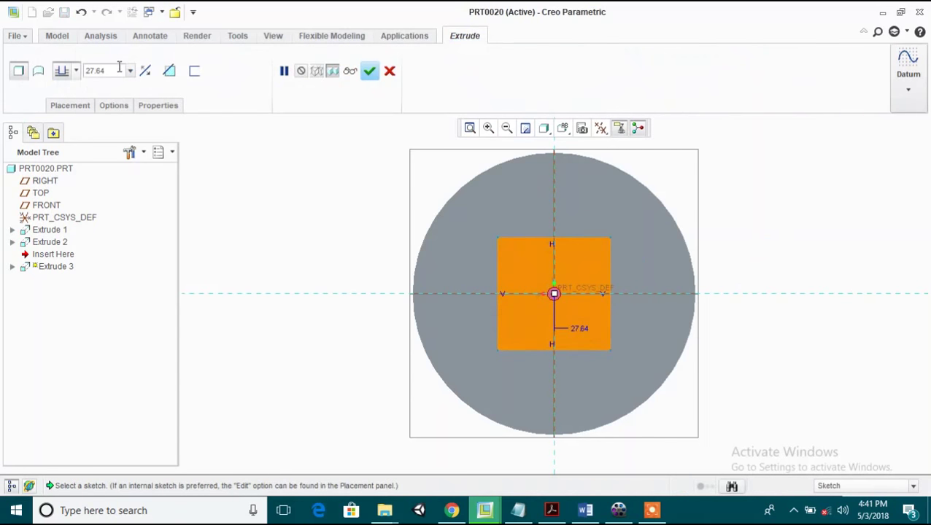
pyautogui.write('20')
pyautogui.press('Return')
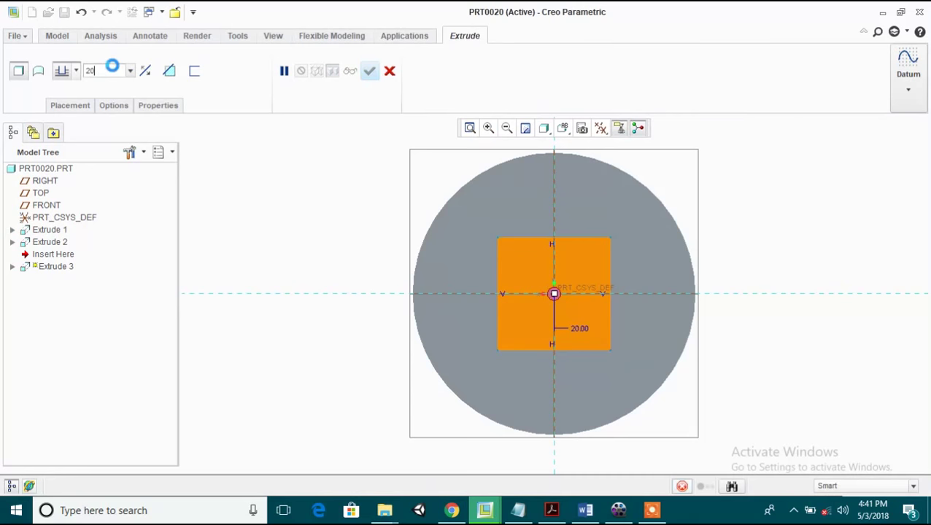
pyautogui.click(552, 510)
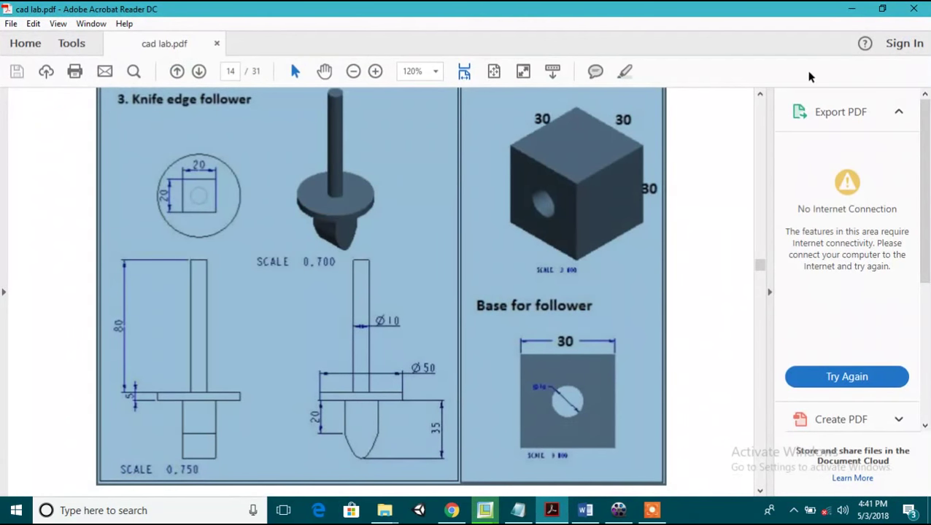
pyautogui.click(852, 9)
pyautogui.moveTo(754, 250); pyautogui.dragTo(708, 235, button='middle')
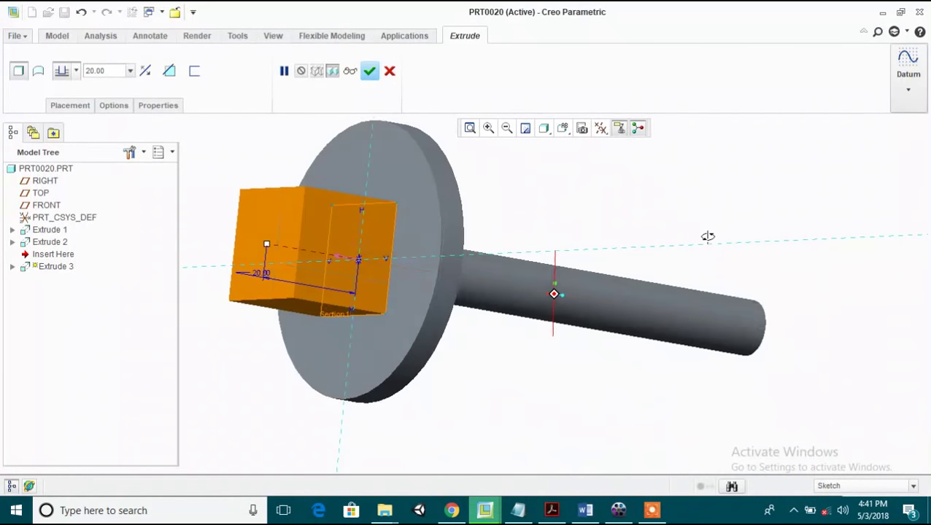
pyautogui.click(370, 71)
# Step: Start a sketch on the TOP plane with RIGHT as the left-facing reference, and consult the follower's tip dimensions in cad lab.pdf
pyautogui.scroll(-3, 368, 237)
pyautogui.moveTo(368, 237); pyautogui.dragTo(527, 295, button='middle')
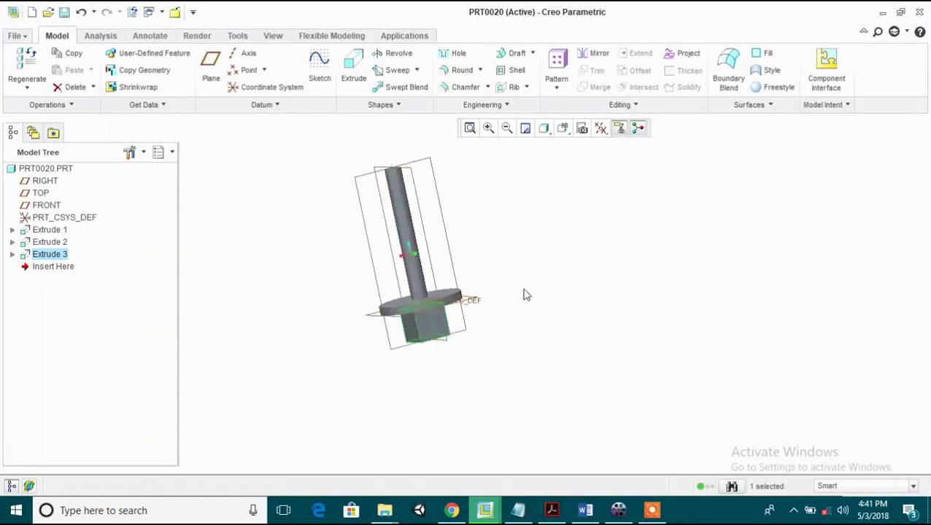
pyautogui.moveTo(476, 268); pyautogui.dragTo(457, 275, button='middle')
pyautogui.scroll(3, 438, 255)
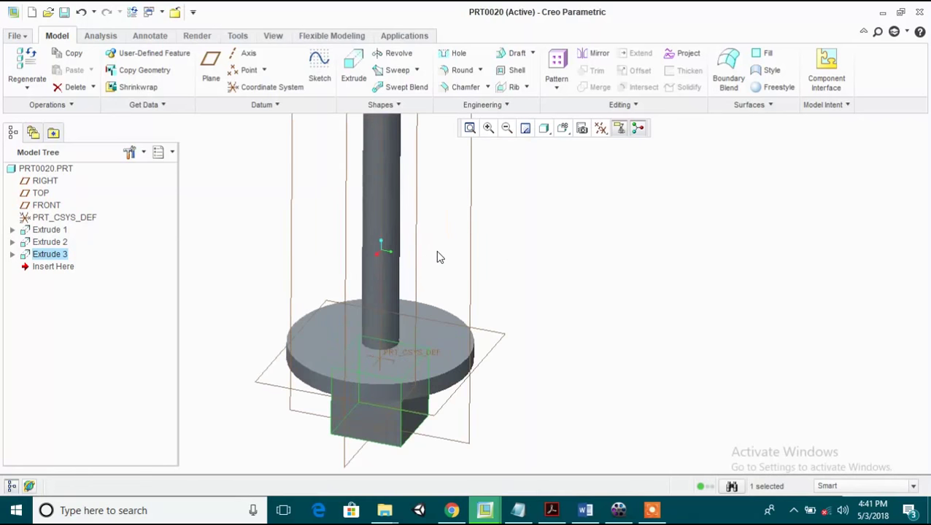
pyautogui.scroll(-2, 452, 256)
pyautogui.moveTo(520, 272)
pyautogui.mouseDown(button='middle')
pyautogui.moveTo(526, 253)
pyautogui.moveTo(496, 233)
pyautogui.mouseUp(button='middle')
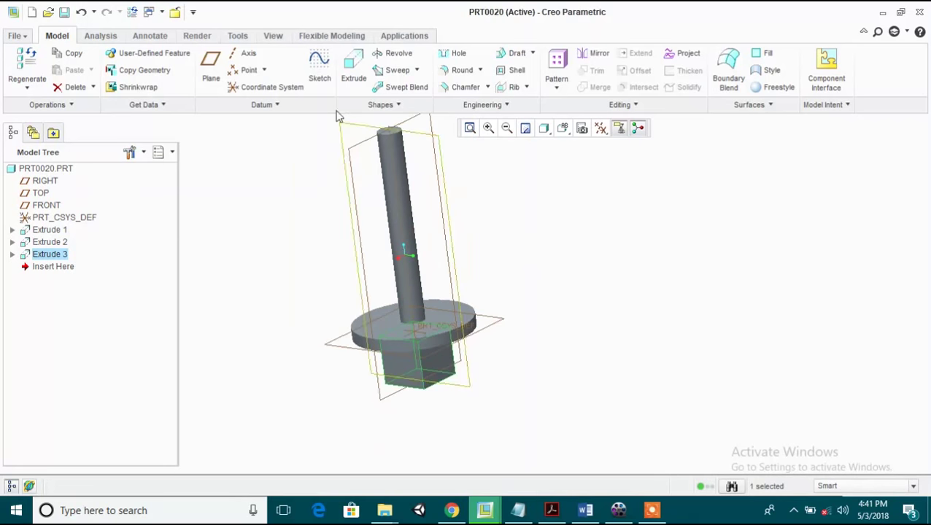
pyautogui.click(319, 69)
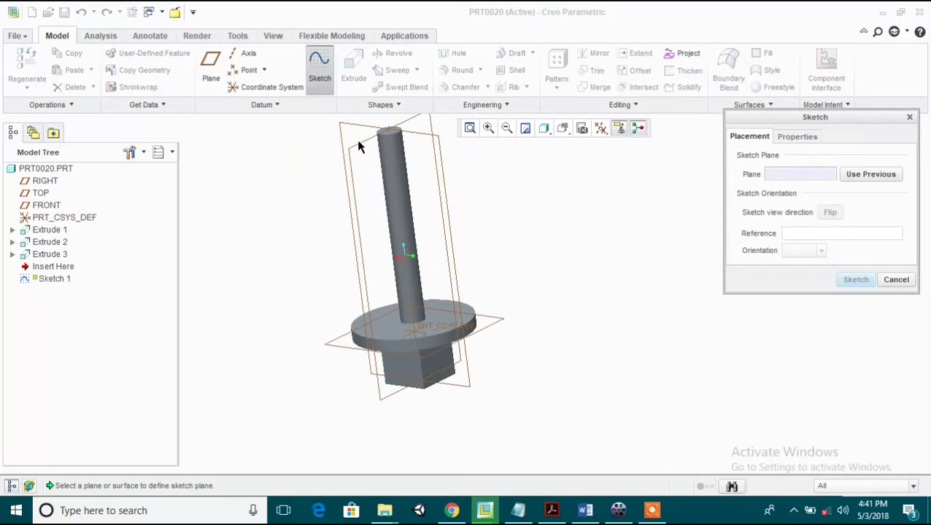
pyautogui.click(358, 148)
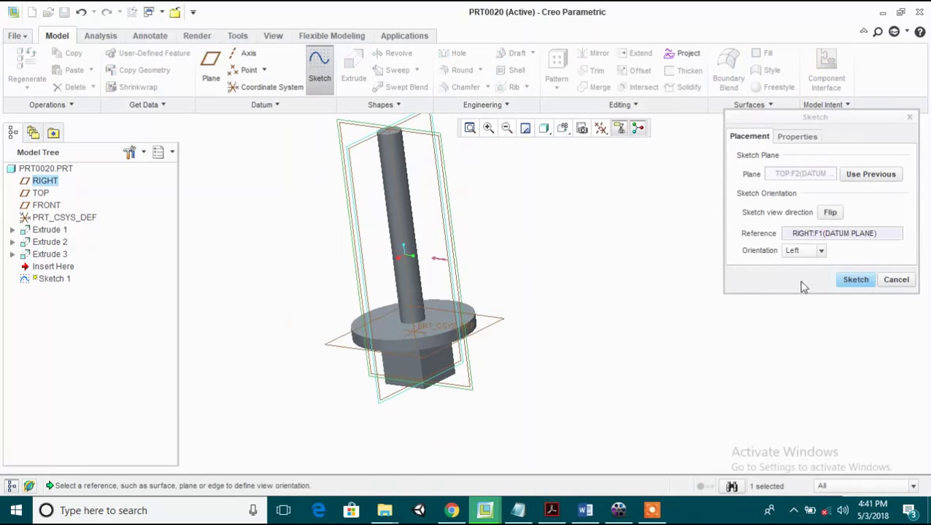
pyautogui.click(855, 280)
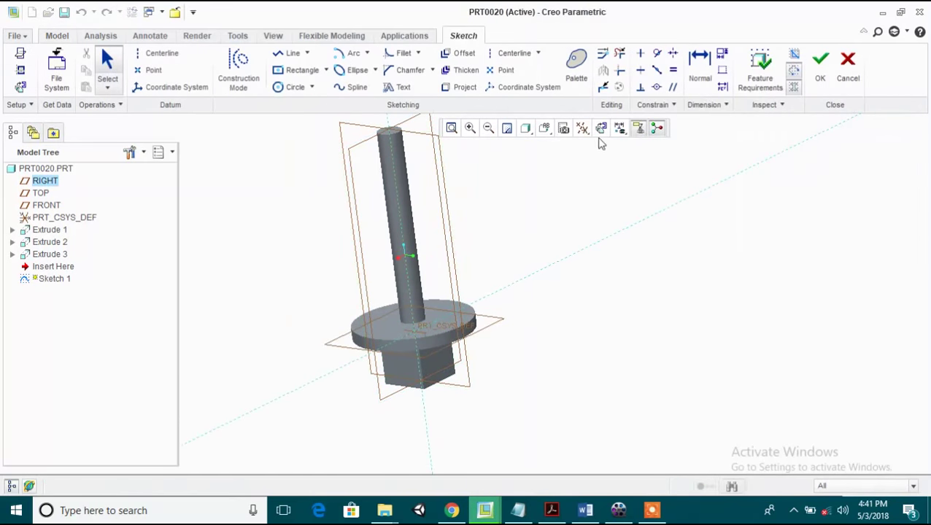
pyautogui.scroll(-2, 503, 364)
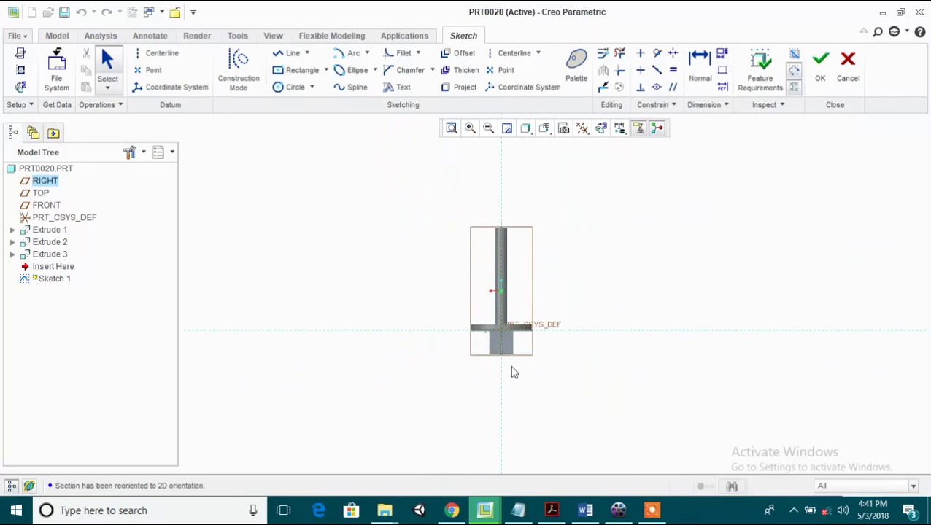
pyautogui.scroll(2, 519, 386)
pyautogui.click(552, 509)
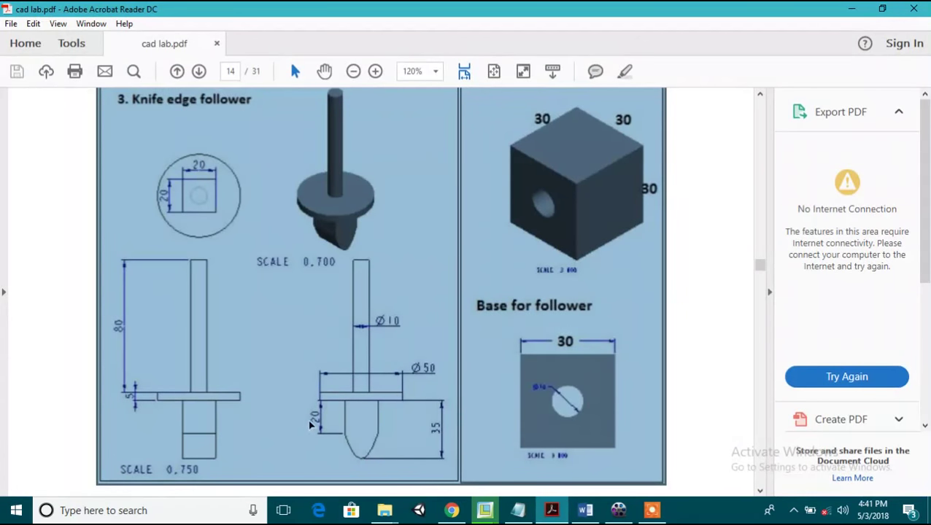
# Step: Return to Creo Parametric and add the square block's lower edge and both side edges as sketch references
pyautogui.click(547, 512)
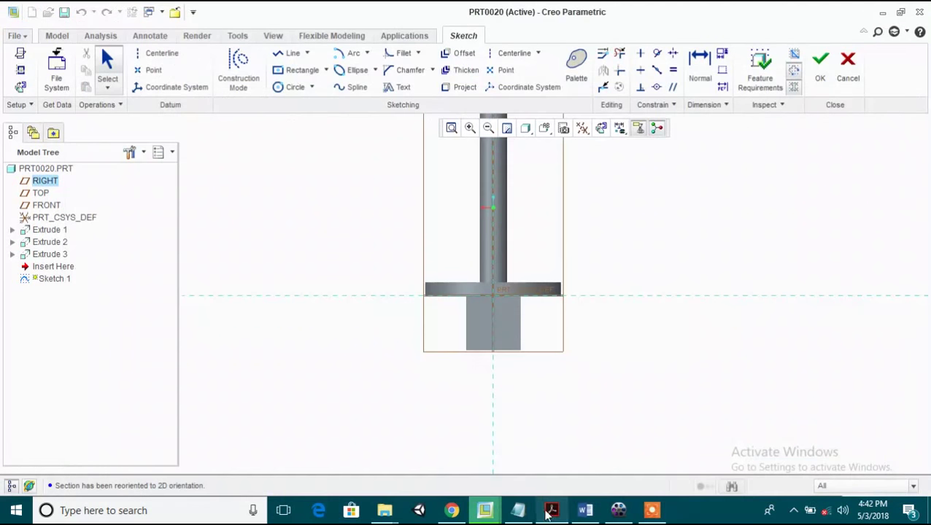
pyautogui.click(19, 73)
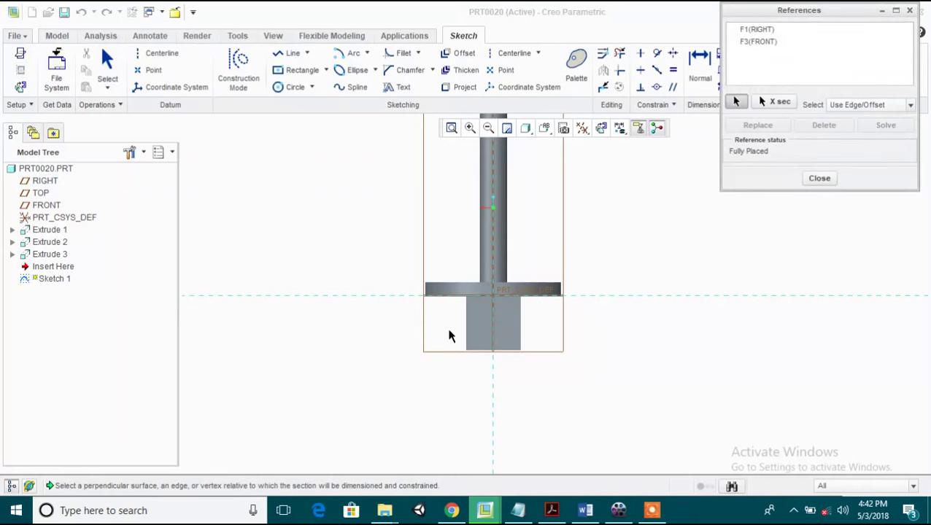
pyautogui.click(472, 349)
pyautogui.click(467, 345)
pyautogui.click(521, 343)
pyautogui.click(823, 180)
pyautogui.scroll(4, 508, 367)
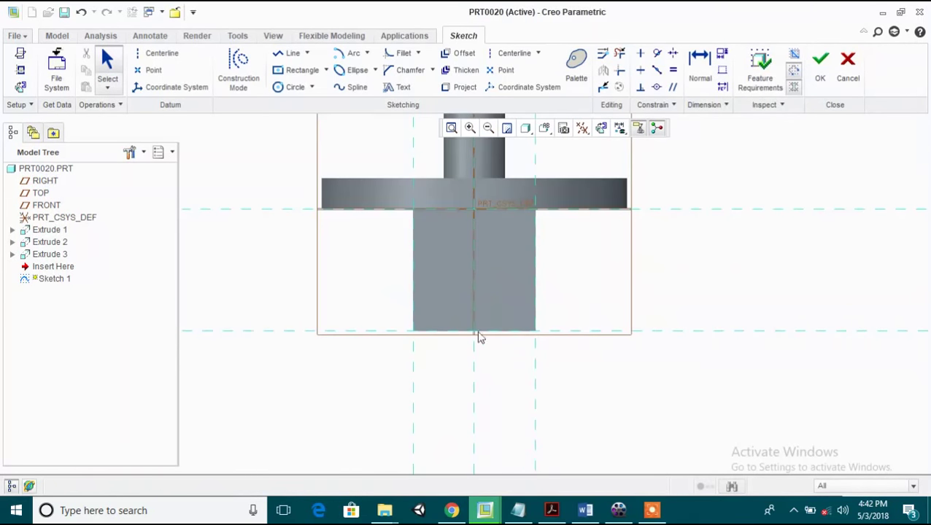
# Step: Place a sketch point on the vertical centerline below the square block and set its distance from the block's lower edge to 15 mm
pyautogui.click(150, 70)
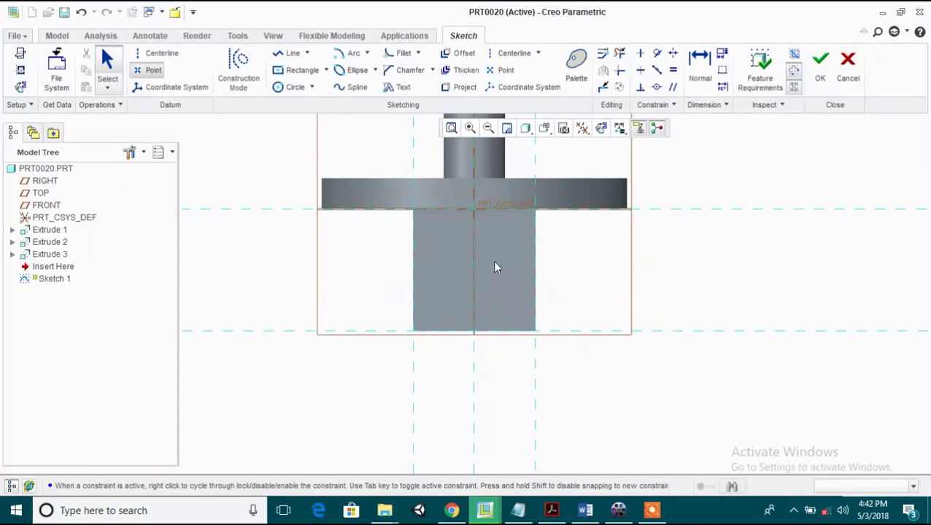
pyautogui.middleClick(502, 435)
pyautogui.doubleClick(471, 390)
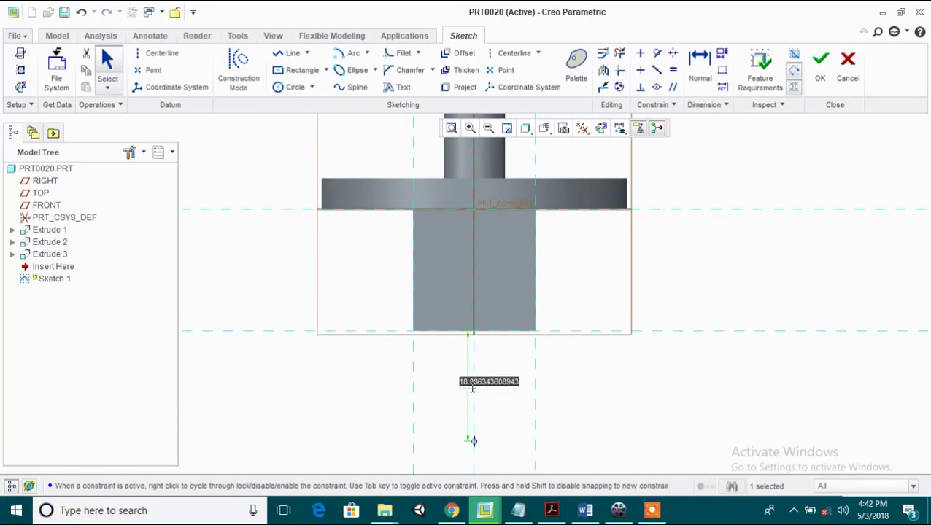
pyautogui.write('15')
pyautogui.press('Return')
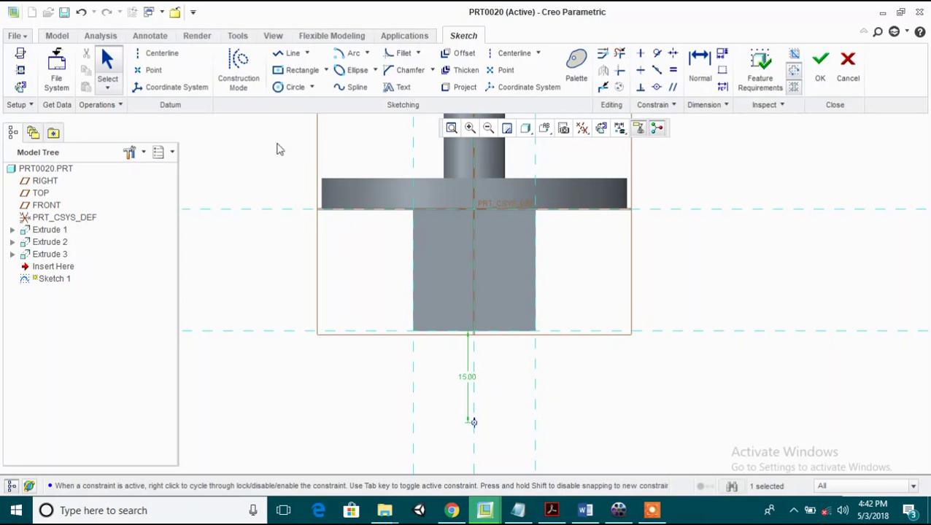
# Step: Draw a line along the block's lower edge, close the tip profile with a spline through the point, and finish the sketch
pyautogui.click(292, 53)
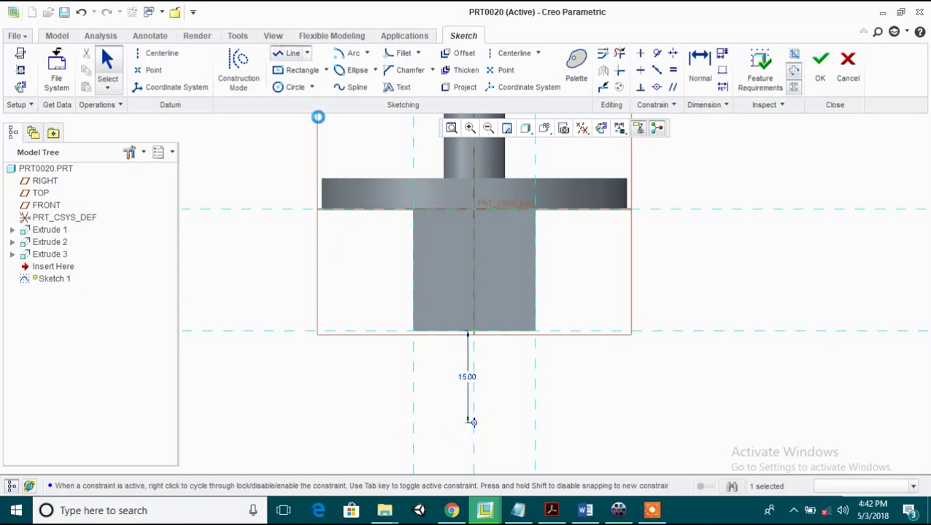
pyautogui.click(413, 332)
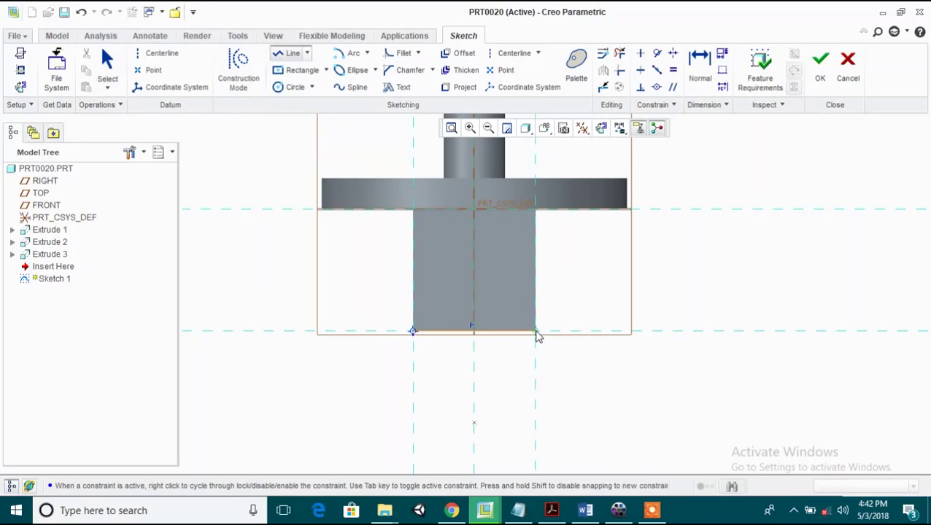
pyautogui.click(357, 87)
pyautogui.click(413, 331)
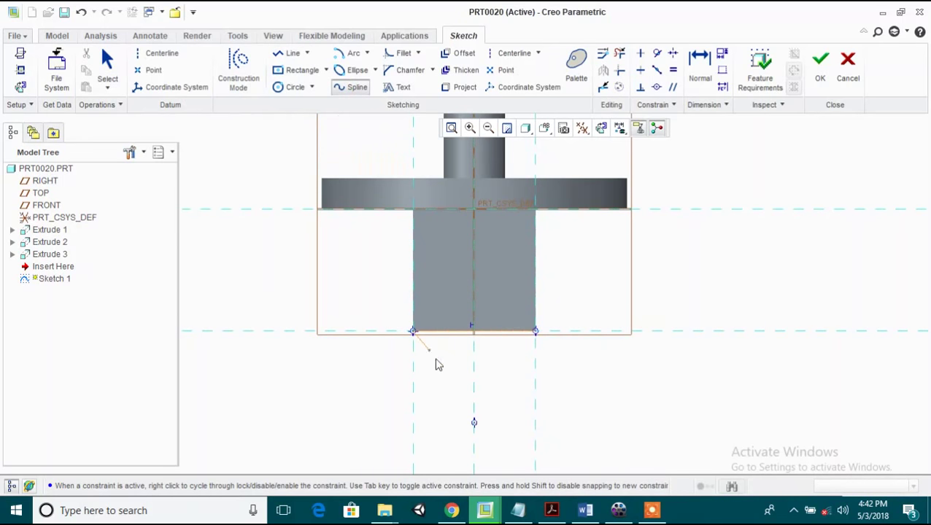
pyautogui.click(474, 423)
pyautogui.click(535, 332)
pyautogui.middleClick(567, 319)
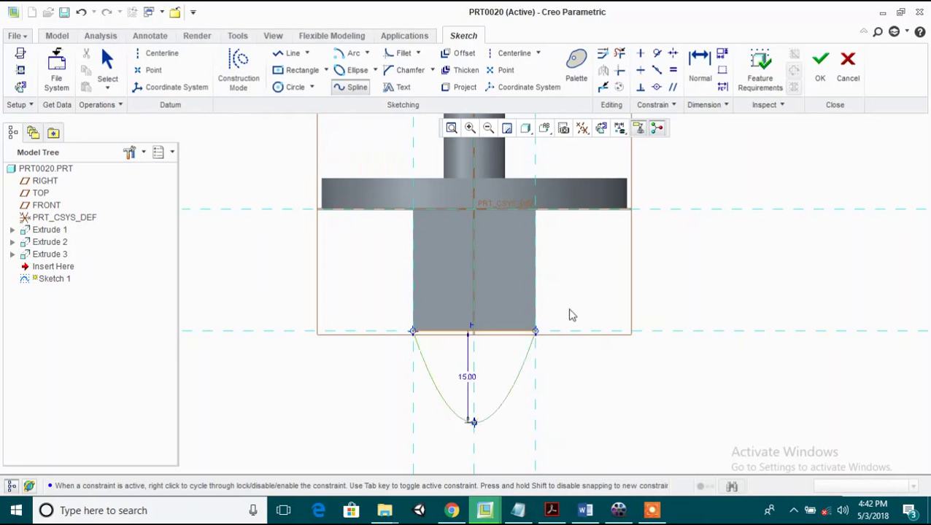
pyautogui.click(822, 70)
# Step: Extrude the pointed tip profile 20 mm symmetrically about its sketch plane
pyautogui.click(353, 69)
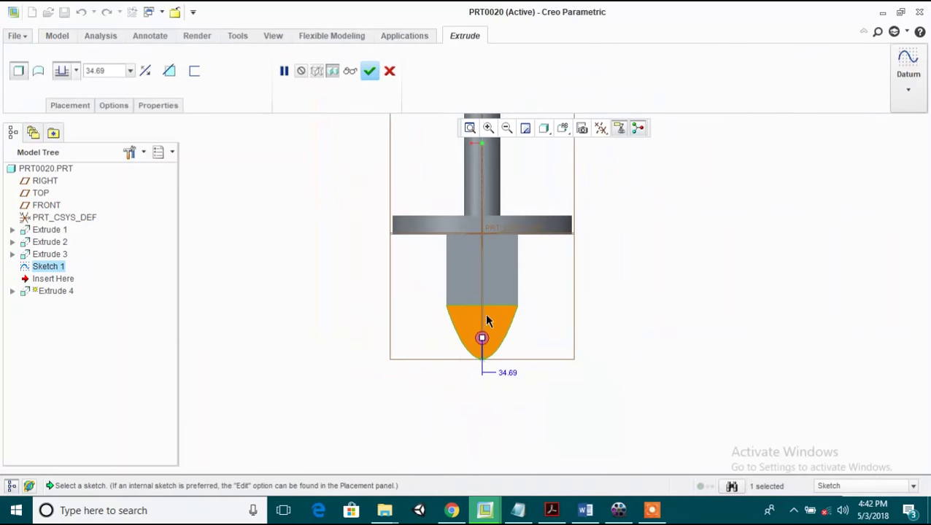
pyautogui.scroll(3, 484, 318)
pyautogui.moveTo(568, 306); pyautogui.dragTo(513, 236, button='middle')
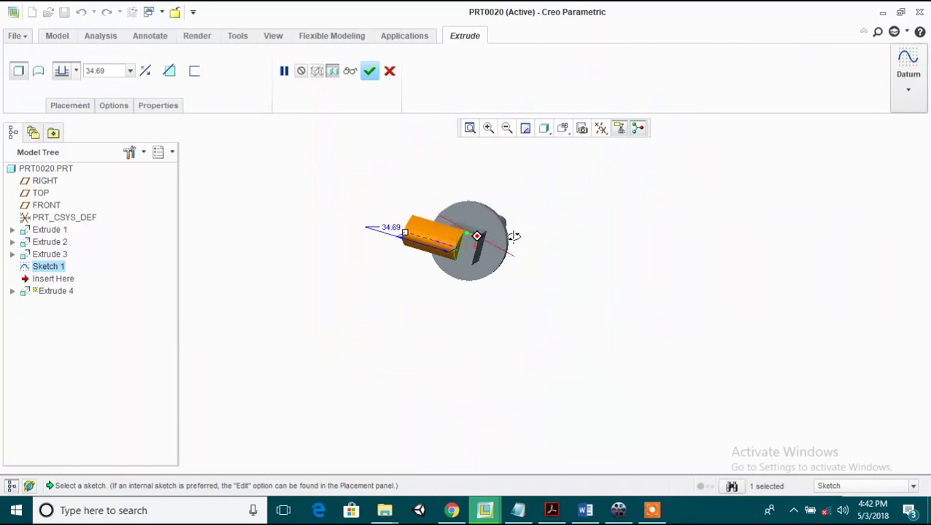
pyautogui.moveTo(405, 235); pyautogui.dragTo(457, 249)
pyautogui.scroll(-3, 471, 254)
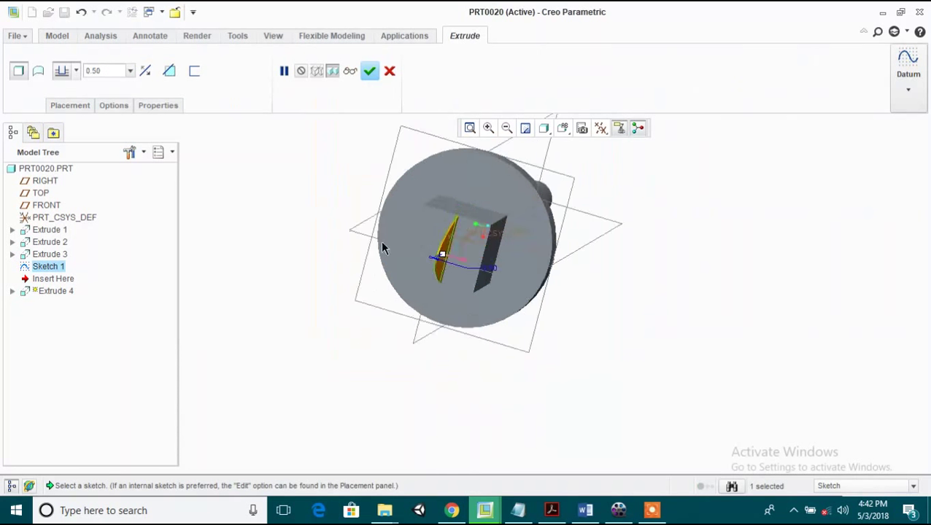
pyautogui.click(75, 71)
pyautogui.click(62, 113)
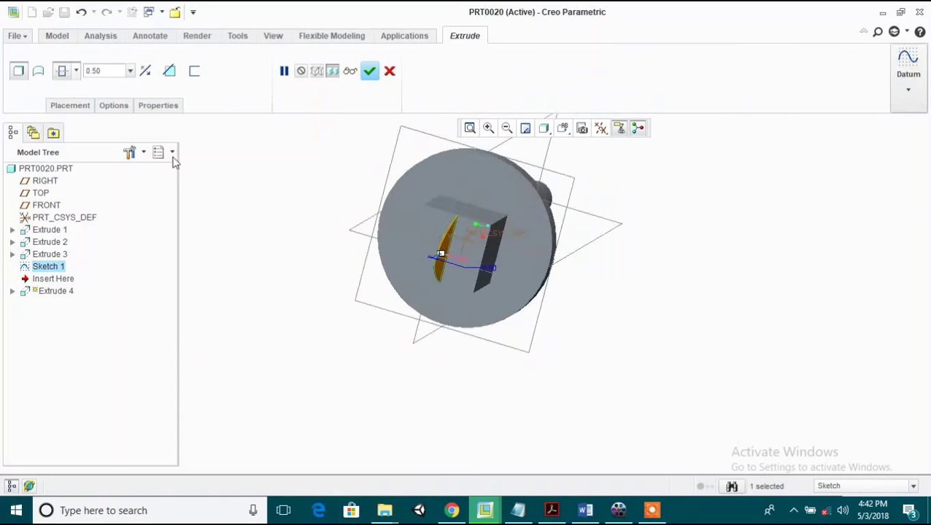
pyautogui.click(105, 71)
pyautogui.write('20')
pyautogui.press('Return')
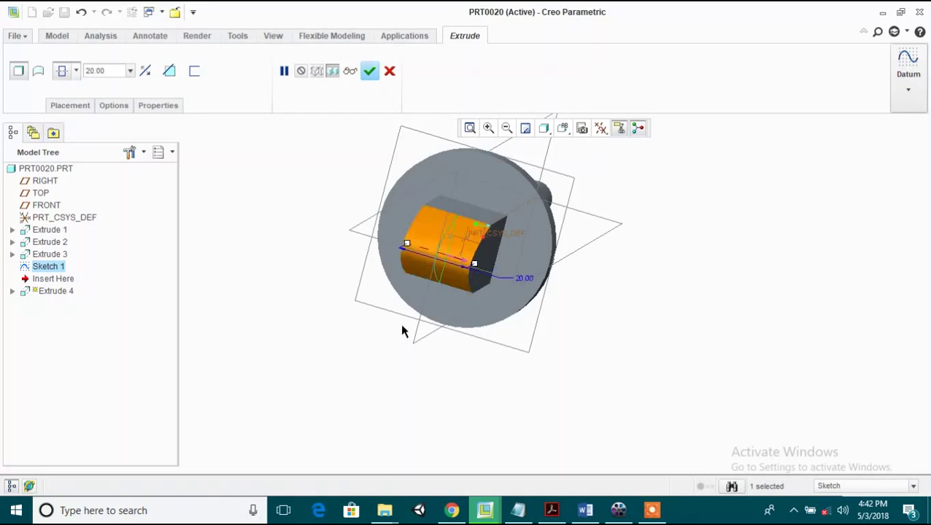
pyautogui.scroll(-3, 469, 287)
pyautogui.moveTo(572, 254); pyautogui.dragTo(562, 295, button='middle')
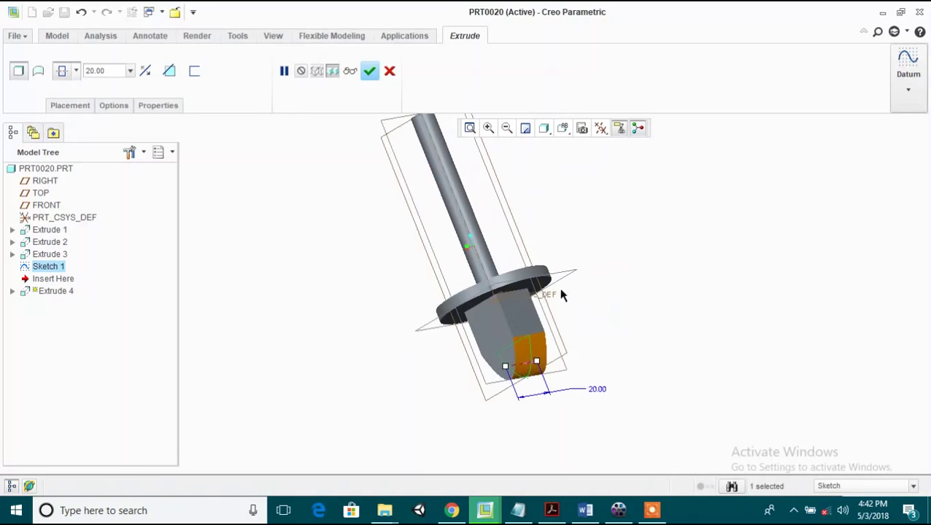
pyautogui.click(371, 71)
# Step: Examine the completed knife edge follower from several angles
pyautogui.moveTo(437, 242); pyautogui.dragTo(416, 245, button='middle')
pyautogui.scroll(-2, 433, 271)
pyautogui.scroll(1, 433, 273)
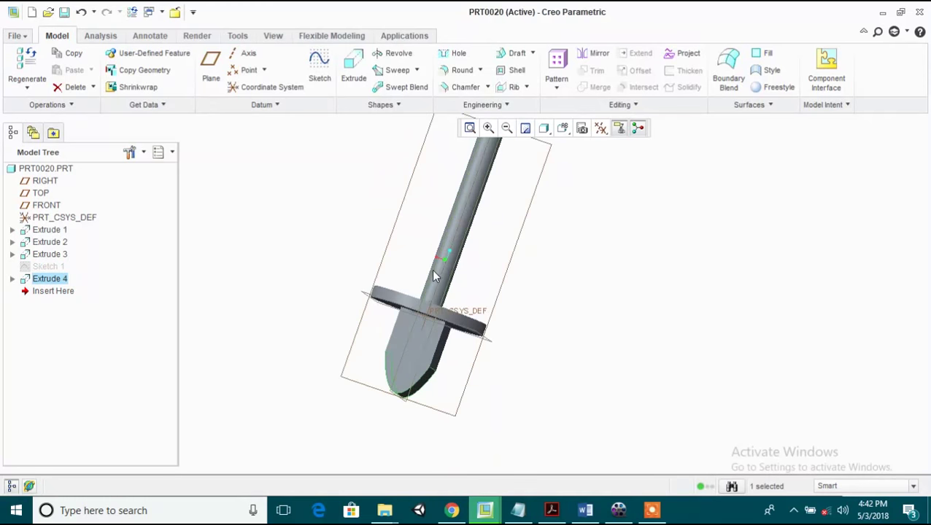
pyautogui.scroll(-1, 441, 280)
pyautogui.scroll(2, 552, 285)
pyautogui.moveTo(551, 285); pyautogui.dragTo(565, 272, button='middle')
pyautogui.scroll(-2, 565, 274)
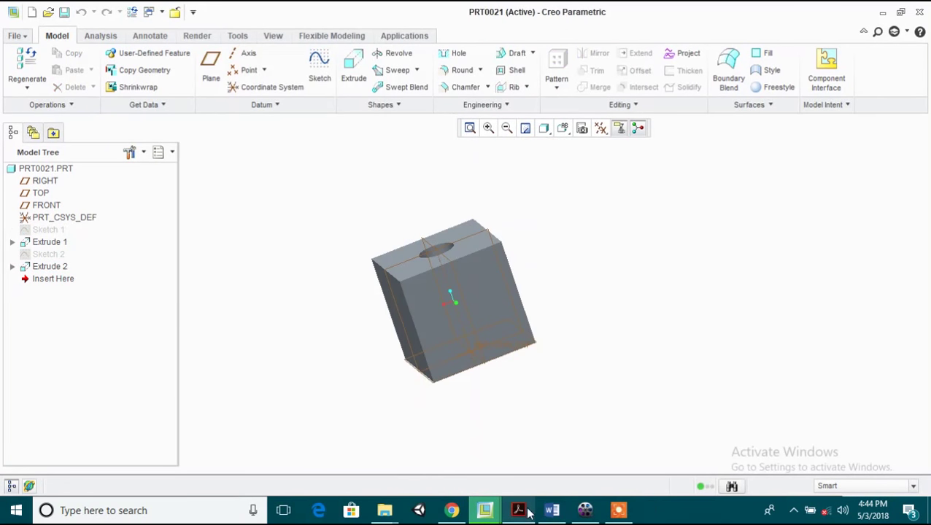
# Step: Consult the Base for follower drawing in cad lab.pdf and create a new part in Creo Parametric with the mmns_part_solid template
pyautogui.click(518, 510)
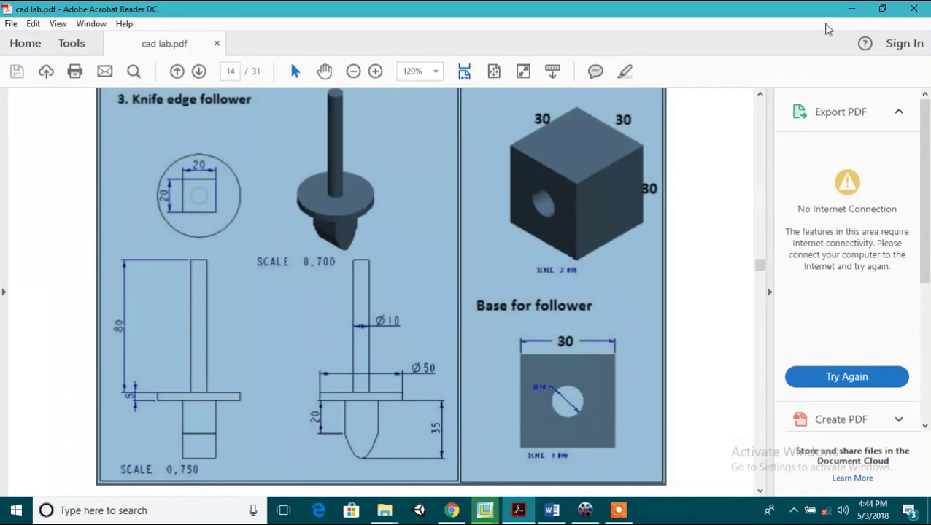
pyautogui.click(851, 9)
pyautogui.click(16, 35)
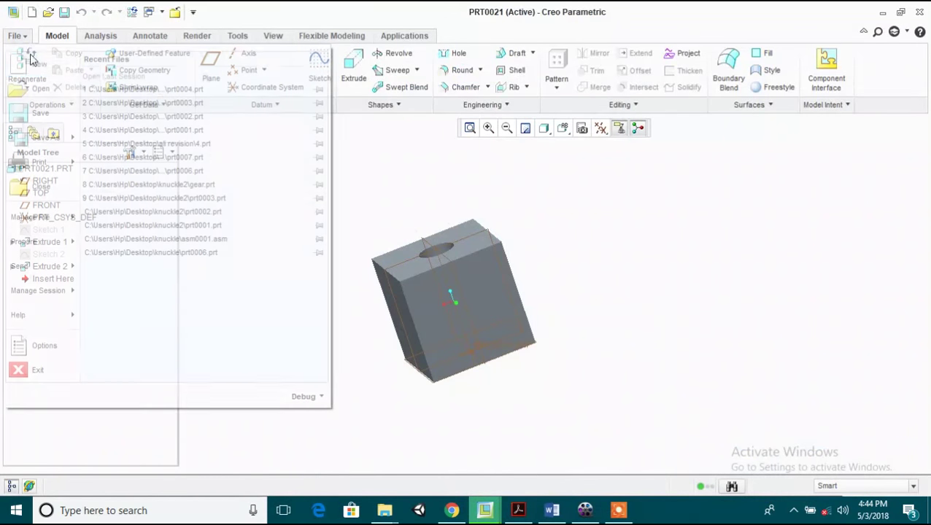
pyautogui.click(37, 66)
pyautogui.click(394, 348)
pyautogui.click(408, 364)
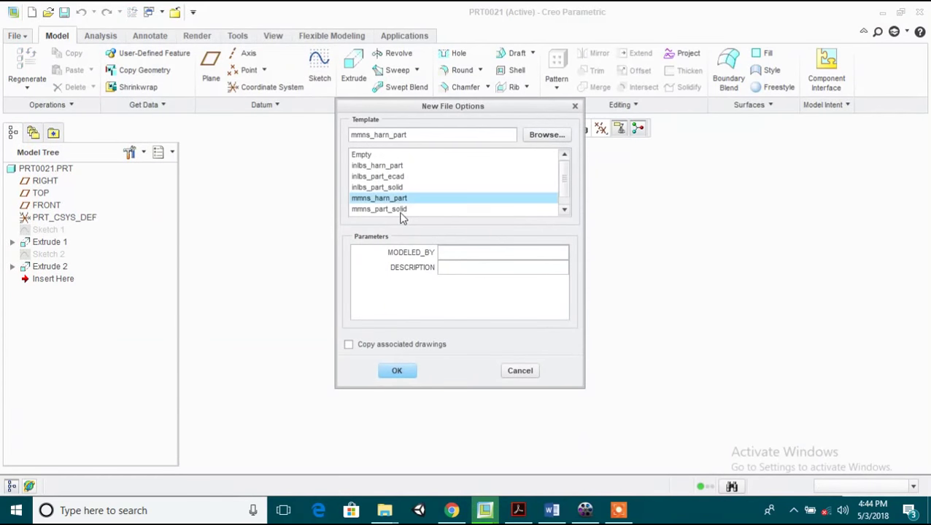
pyautogui.click(400, 209)
pyautogui.click(397, 370)
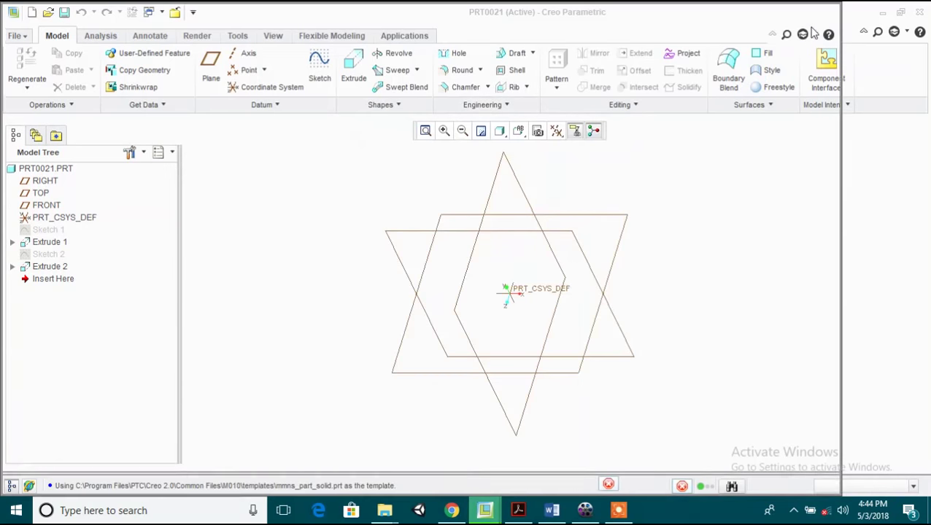
# Step: Start an Extrude sketch on the FRONT plane and draw a rectangle about 354 mm wide and 260 mm high, up and left of the origin
pyautogui.click(563, 129)
pyautogui.click(573, 196)
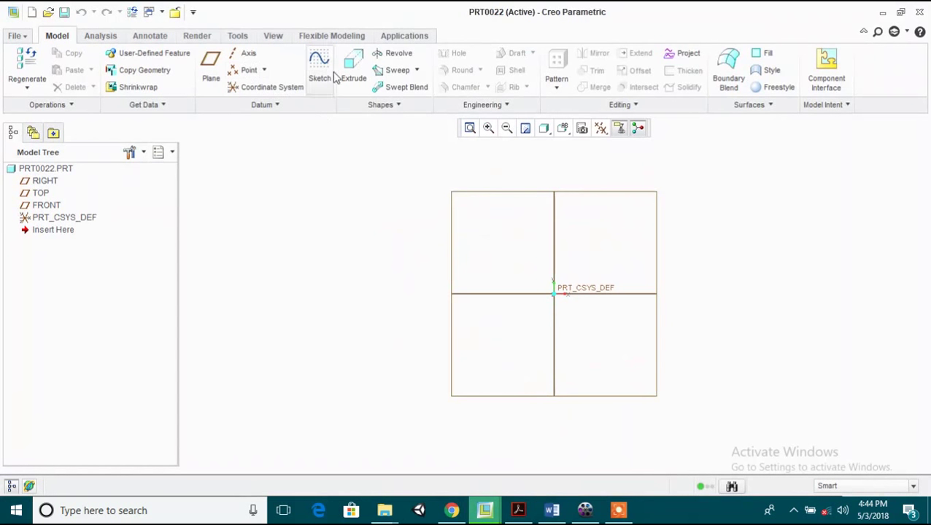
pyautogui.click(353, 69)
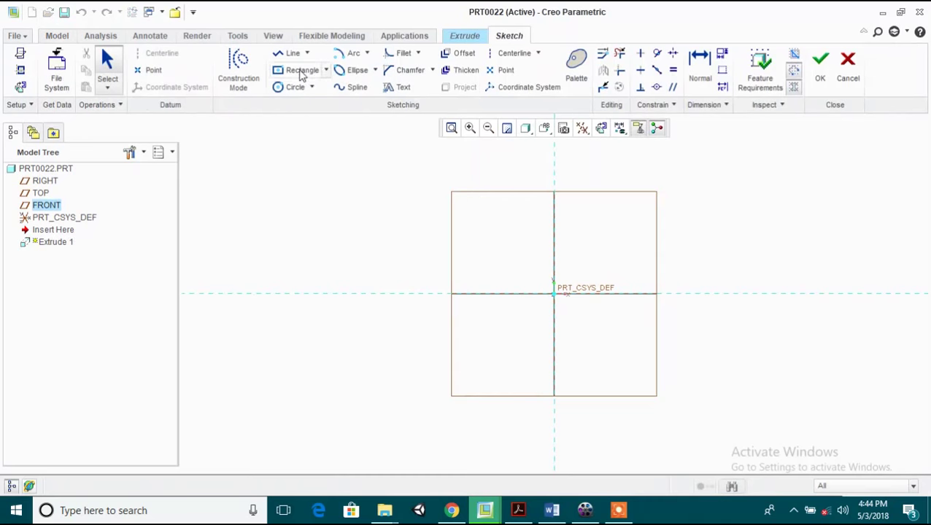
pyautogui.click(301, 70)
pyautogui.click(332, 157)
pyautogui.click(471, 257)
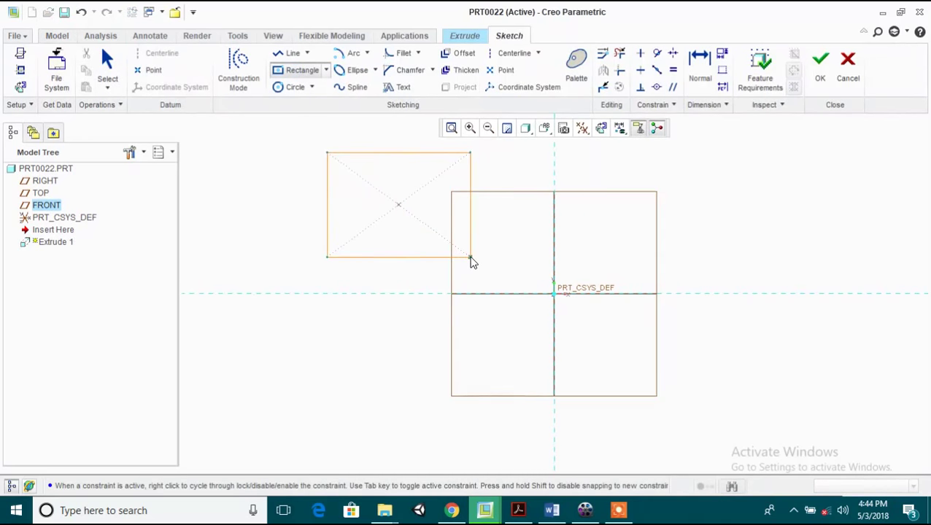
pyautogui.middleClick(472, 263)
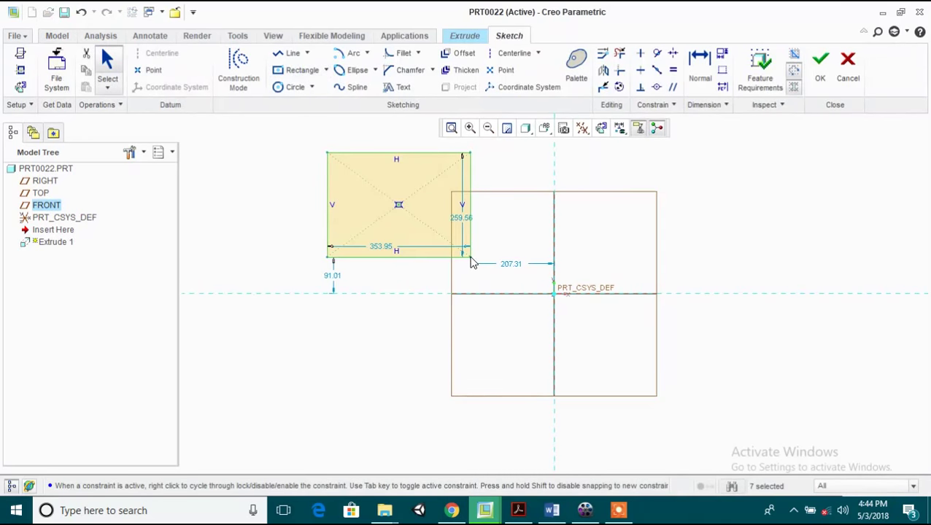
# Step: Set the rectangle's width and height to 30 mm each
pyautogui.doubleClick(387, 247)
pyautogui.write('3')
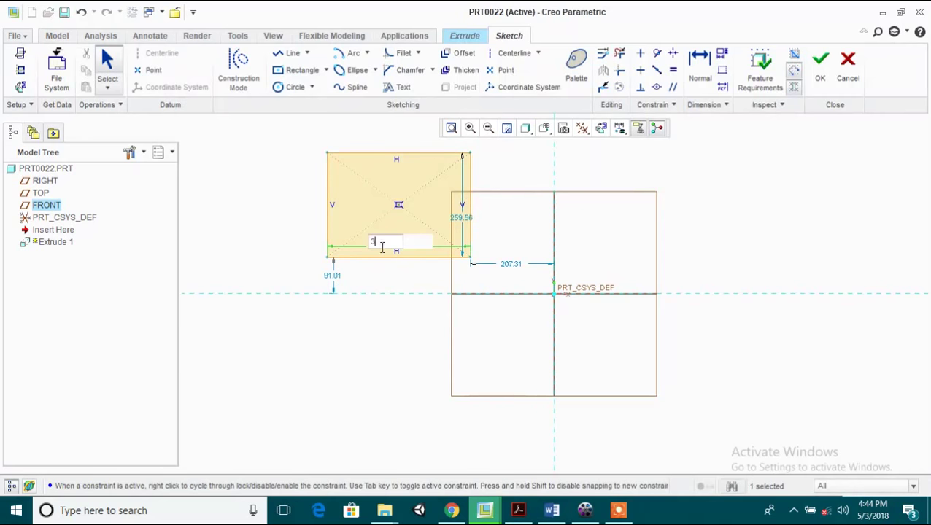
pyautogui.write('0')
pyautogui.press('Return')
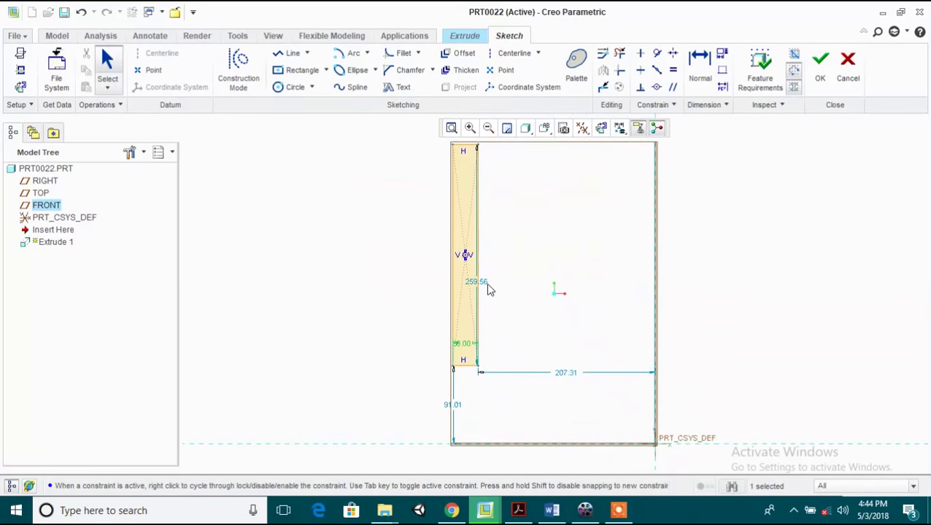
pyautogui.doubleClick(485, 284)
pyautogui.write('30')
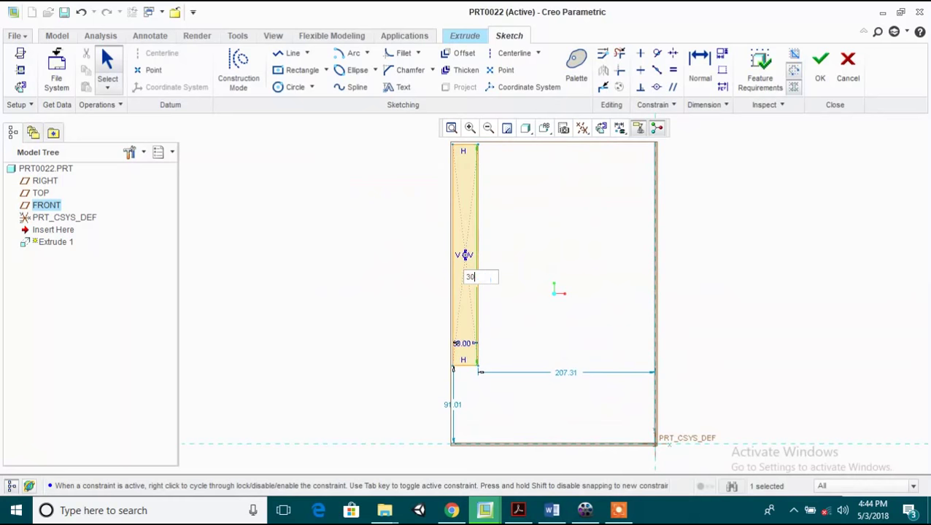
pyautogui.press('Return')
pyautogui.scroll(2, 417, 224)
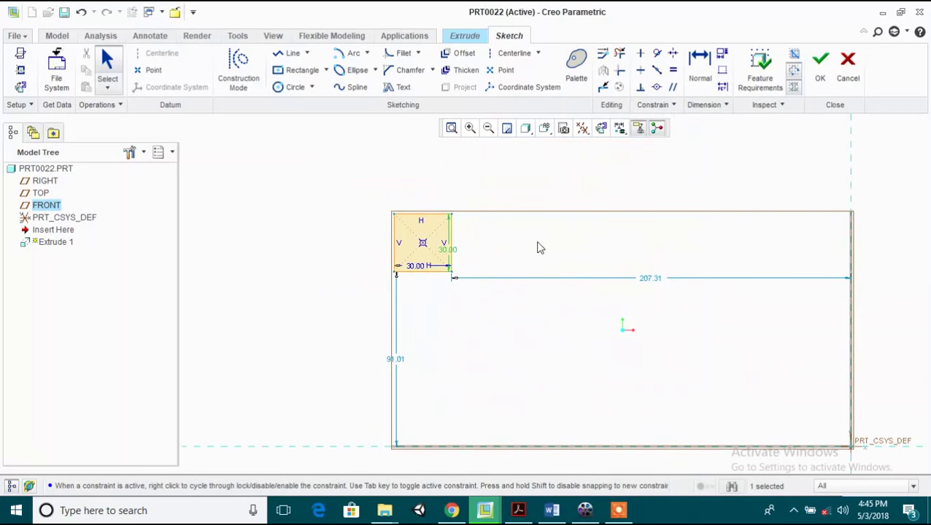
# Step: Finish the sketch and extrude the square 30 mm to form the base cube
pyautogui.click(817, 80)
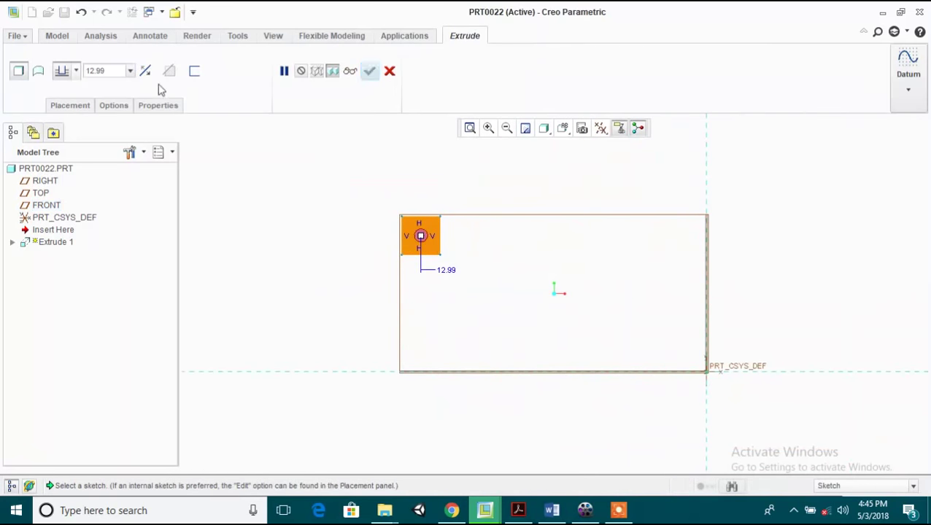
pyautogui.write('30')
pyautogui.press('Return')
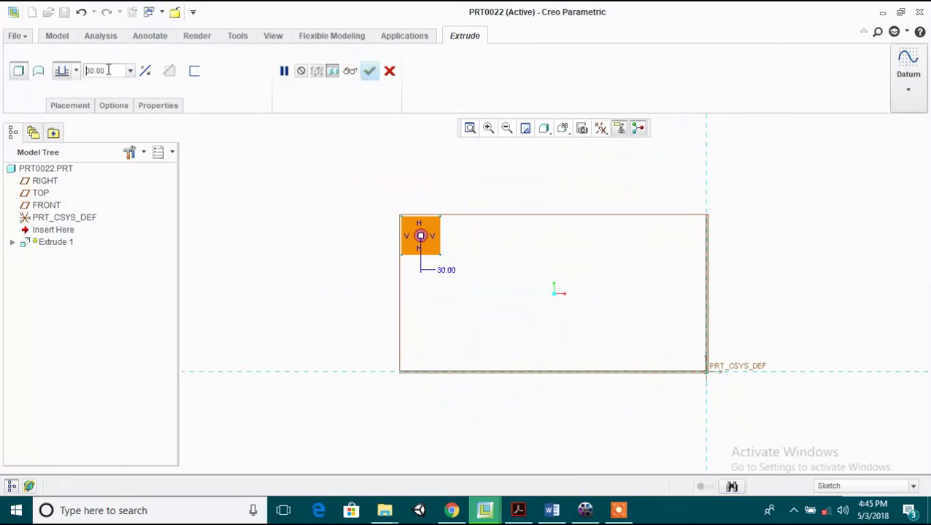
pyautogui.scroll(4, 378, 207)
pyautogui.scroll(1, 380, 213)
pyautogui.moveTo(703, 337)
pyautogui.mouseDown(button='middle')
pyautogui.moveTo(671, 309)
pyautogui.moveTo(686, 301)
pyautogui.moveTo(595, 289)
pyautogui.mouseUp(button='middle')
pyautogui.scroll(-3, 582, 348)
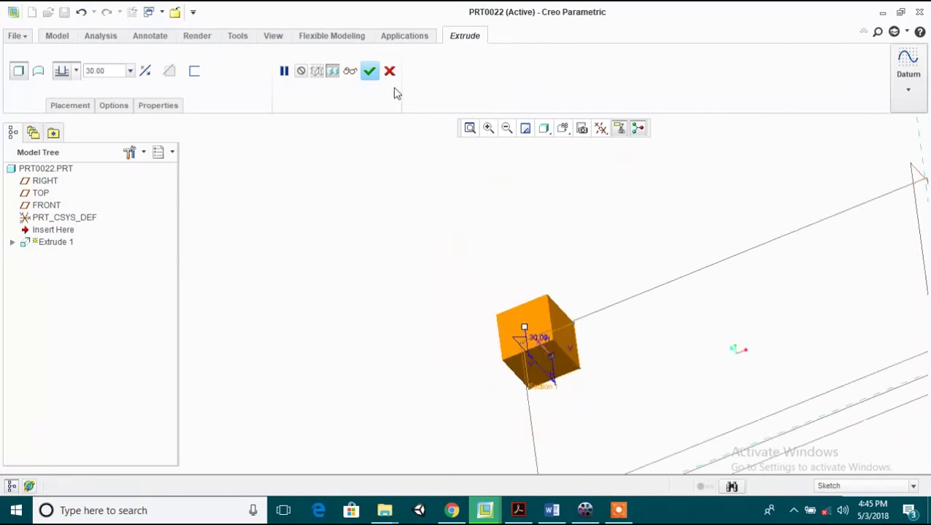
pyautogui.click(370, 71)
# Step: Start an Extrude sketch on one face of the cube and add the face's four edges as sketch references
pyautogui.moveTo(420, 241); pyautogui.dragTo(424, 138, button='middle')
pyautogui.scroll(3, 473, 303)
pyautogui.moveTo(515, 255); pyautogui.dragTo(466, 240, button='middle')
pyautogui.click(354, 73)
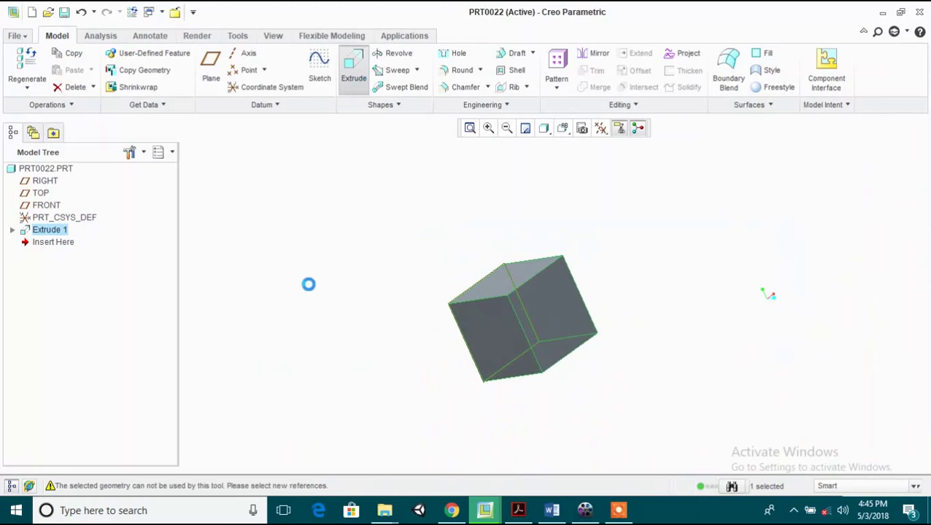
pyautogui.click(552, 299)
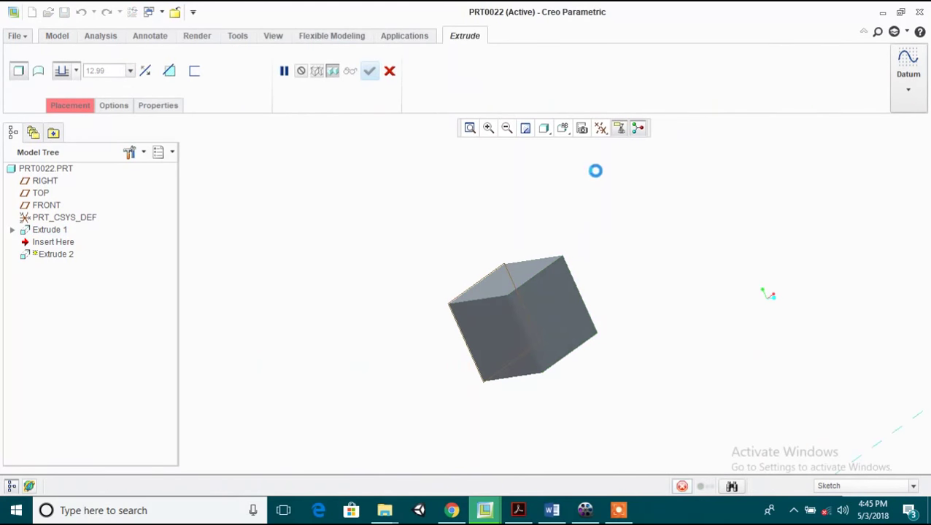
pyautogui.click(598, 132)
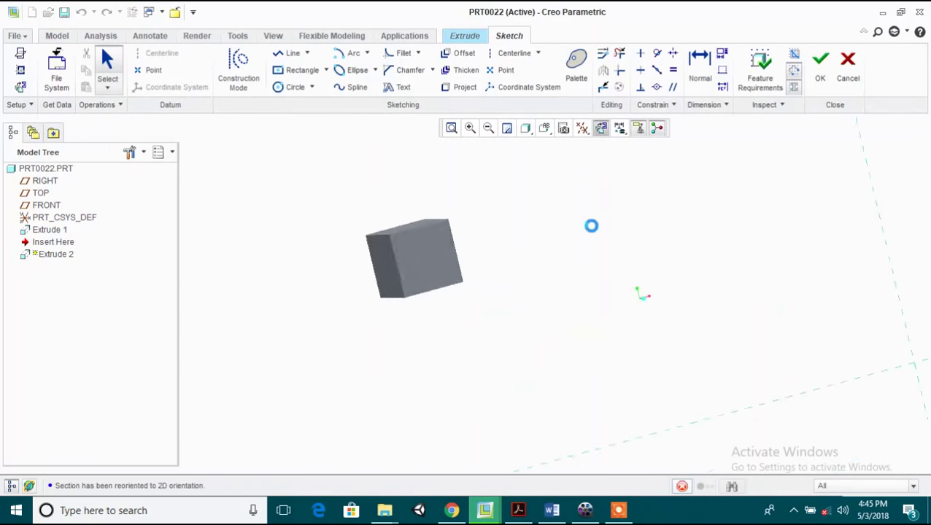
pyautogui.click(21, 70)
pyautogui.click(356, 202)
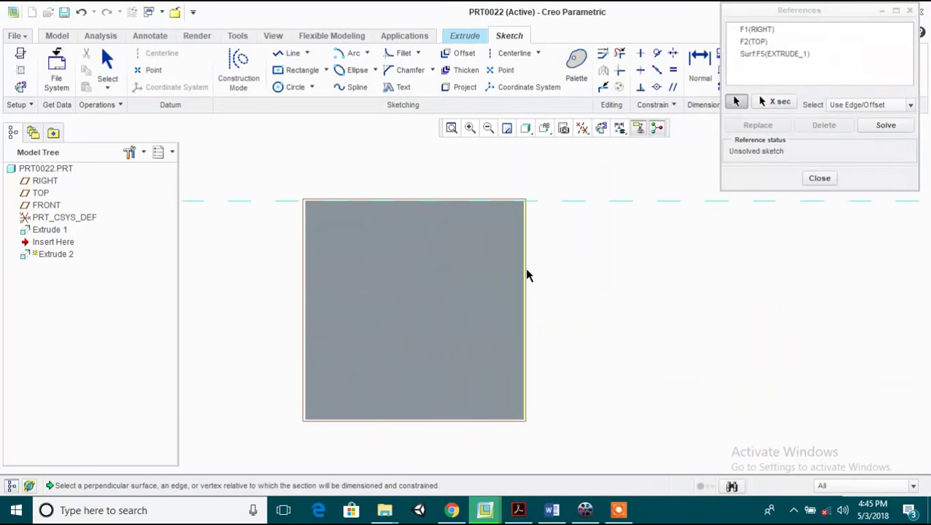
pyautogui.click(525, 274)
pyautogui.click(478, 420)
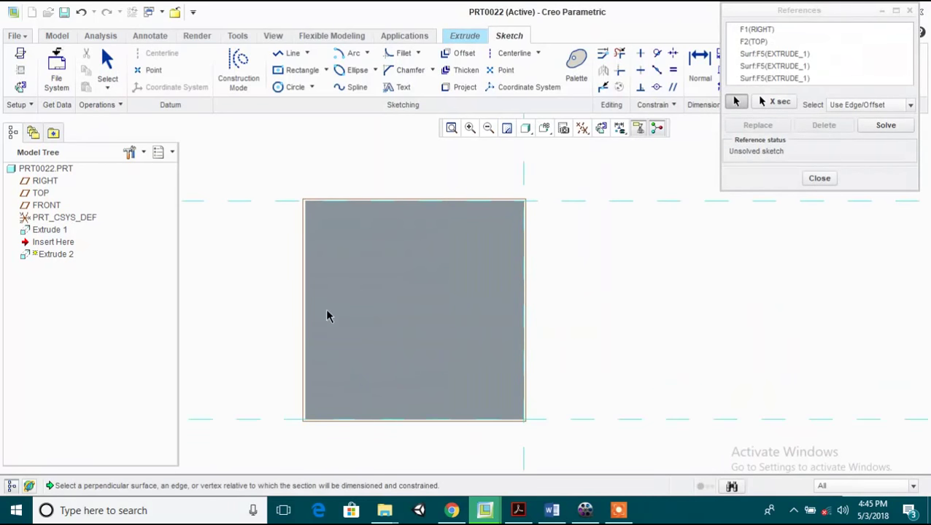
pyautogui.click(307, 303)
pyautogui.click(817, 179)
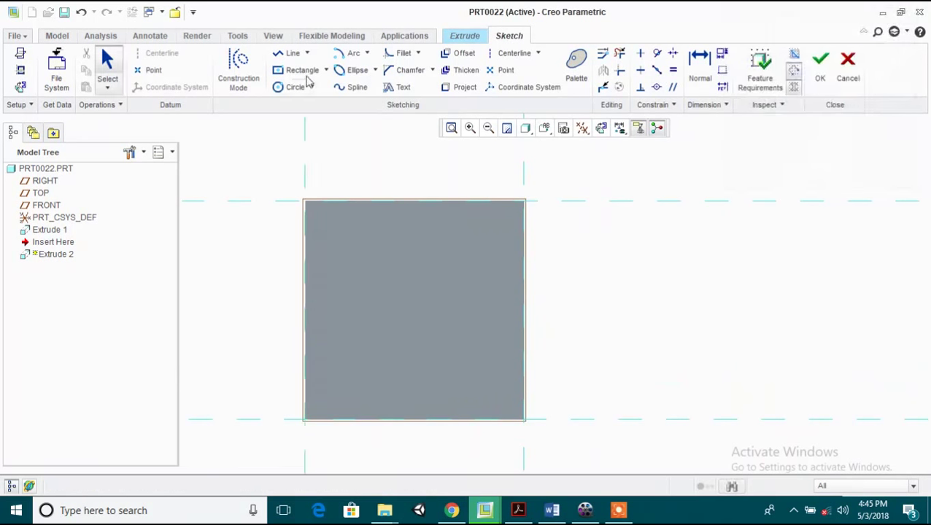
# Step: Draw two diagonal lines joining the opposite corners of the square face
pyautogui.click(292, 53)
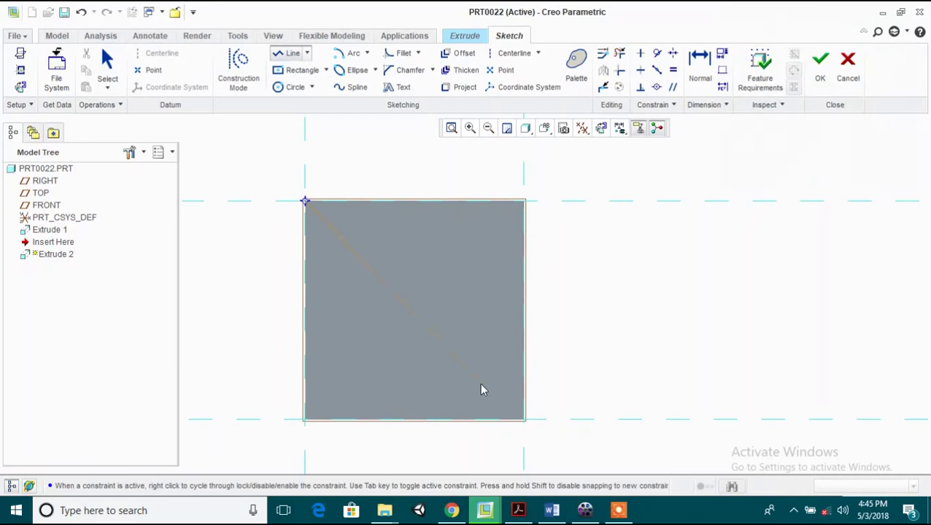
pyautogui.click(523, 422)
pyautogui.click(524, 202)
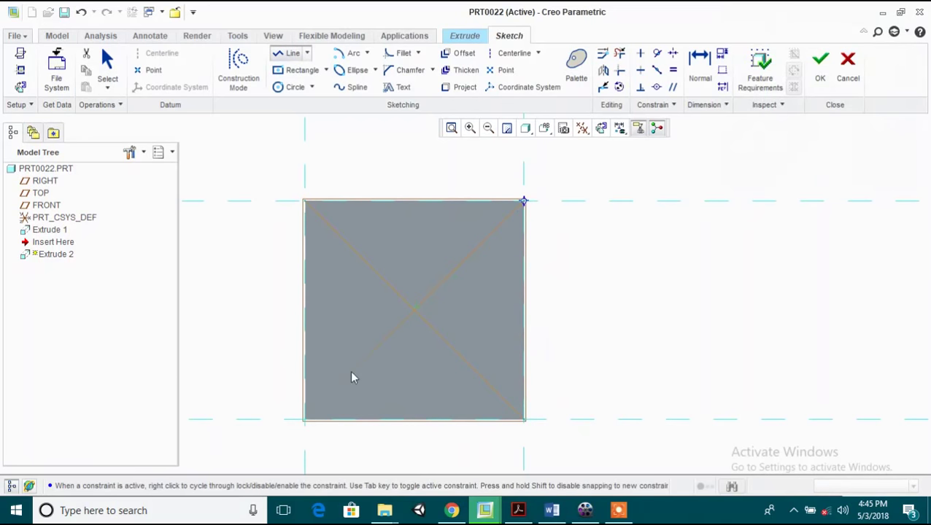
pyautogui.click(305, 420)
pyautogui.middleClick(305, 420)
# Step: Draw a circle centred where the diagonals cross and set its diameter to 10 mm
pyautogui.click(293, 87)
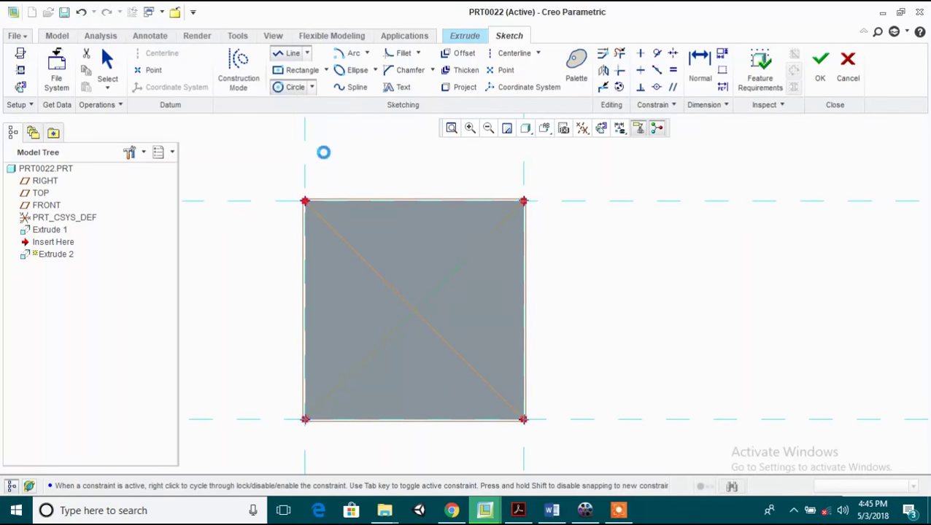
pyautogui.click(429, 335)
pyautogui.middleClick(408, 321)
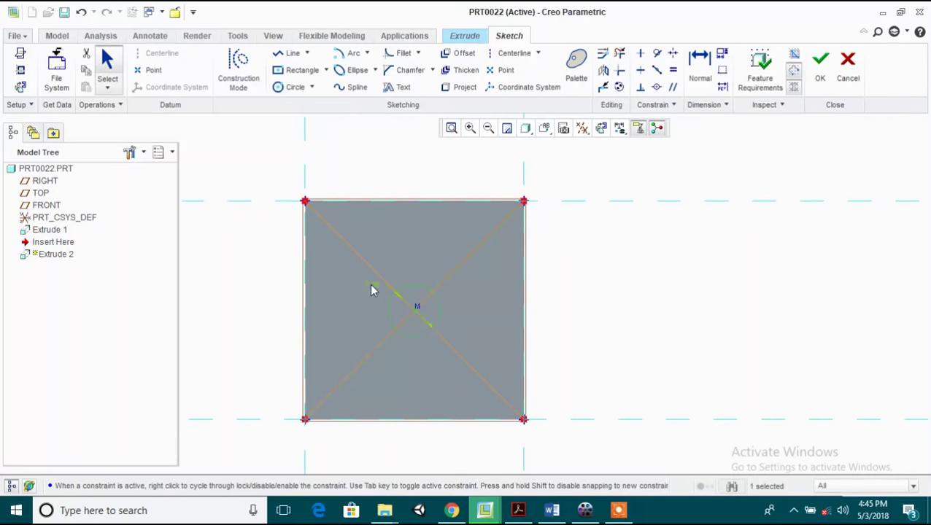
pyautogui.doubleClick(374, 287)
pyautogui.write('110')
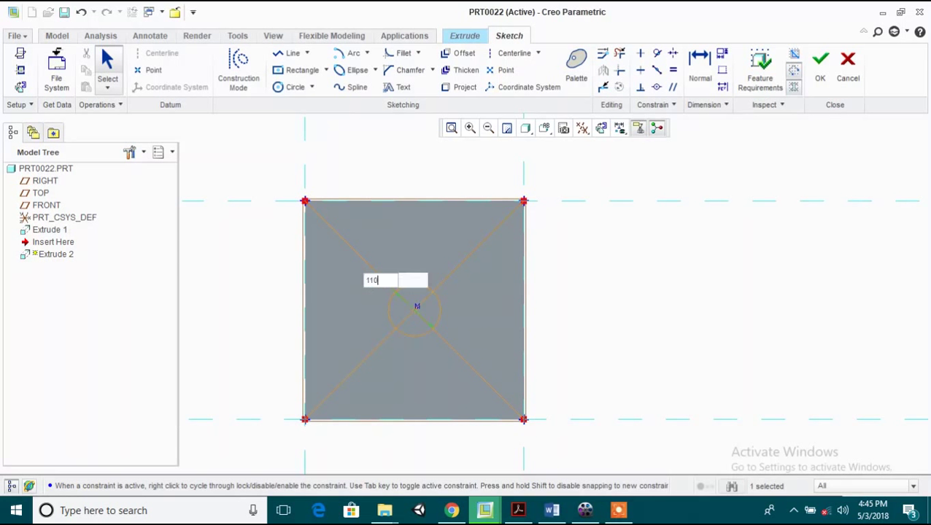
pyautogui.press('Return')
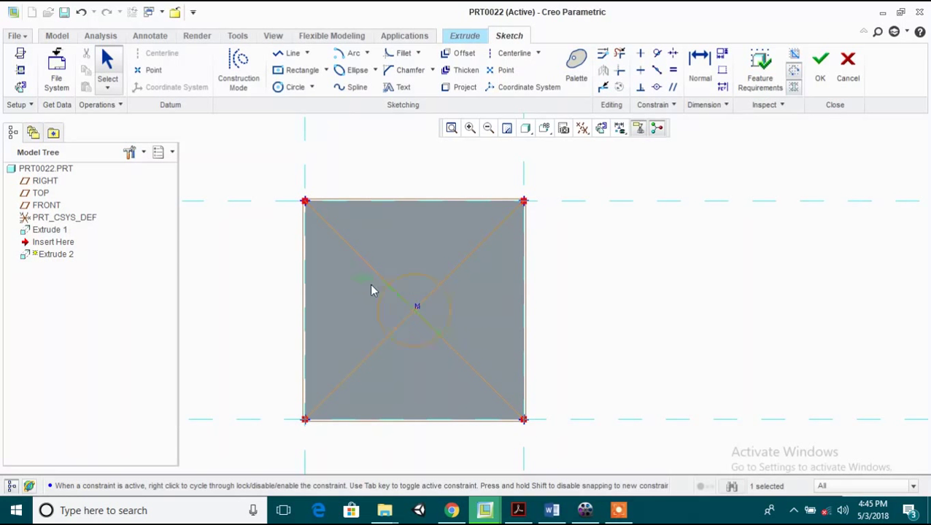
# Step: Trim away both diagonals, inside and outside the circle, leaving only the circle
pyautogui.click(619, 54)
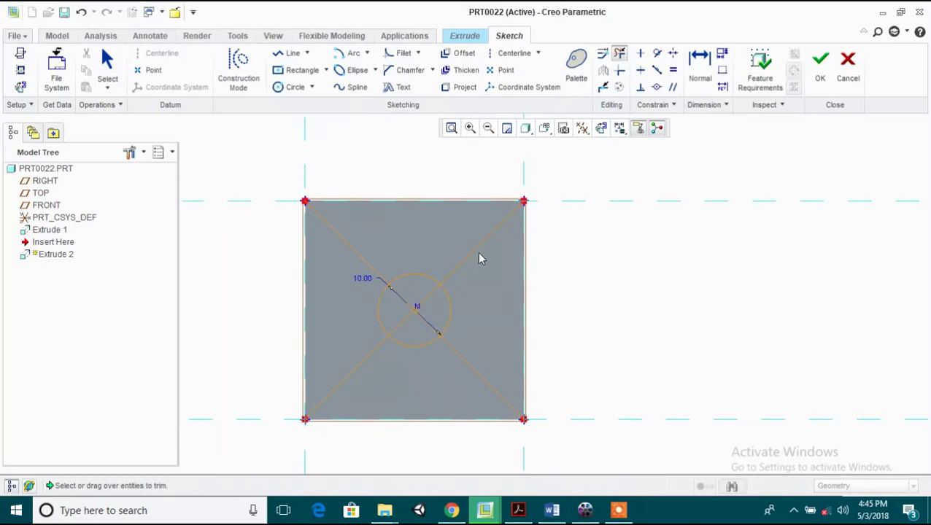
pyautogui.moveTo(503, 275); pyautogui.dragTo(457, 388)
pyautogui.moveTo(305, 356)
pyautogui.mouseDown()
pyautogui.moveTo(336, 374)
pyautogui.moveTo(349, 260)
pyautogui.moveTo(380, 307)
pyautogui.mouseUp()
pyautogui.scroll(3, 380, 307)
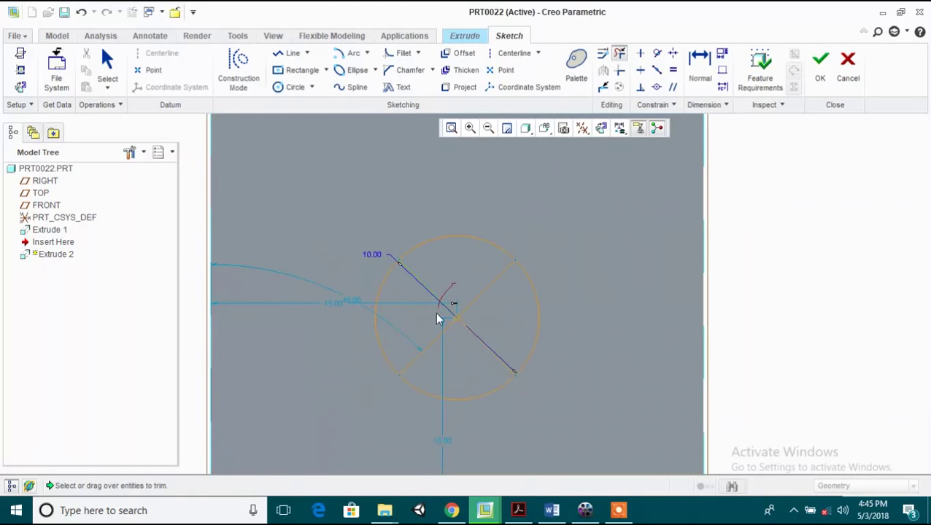
pyautogui.moveTo(474, 310); pyautogui.dragTo(453, 298)
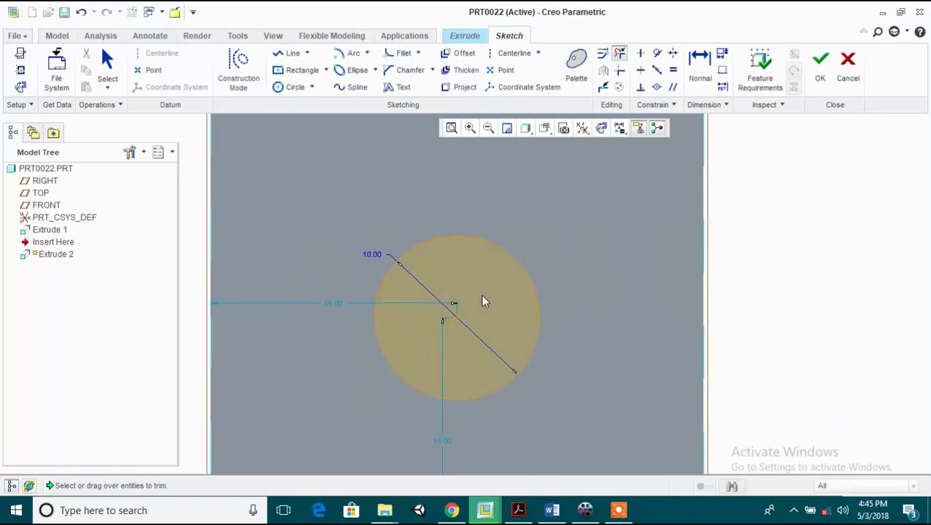
pyautogui.middleClick(485, 302)
# Step: Finish the sketch and extrude the circle as a material-removing cut through the cube, 53.50 mm deep
pyautogui.scroll(-3, 383, 259)
pyautogui.click(819, 75)
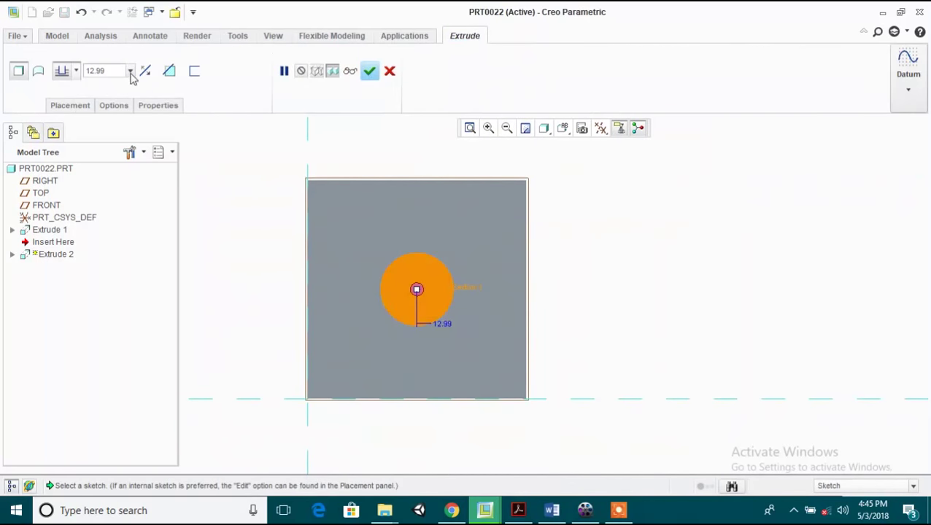
pyautogui.click(168, 70)
pyautogui.moveTo(503, 281); pyautogui.dragTo(582, 319, button='middle')
pyautogui.moveTo(687, 396); pyautogui.dragTo(480, 316)
pyautogui.moveTo(480, 315); pyautogui.dragTo(273, 205, button='middle')
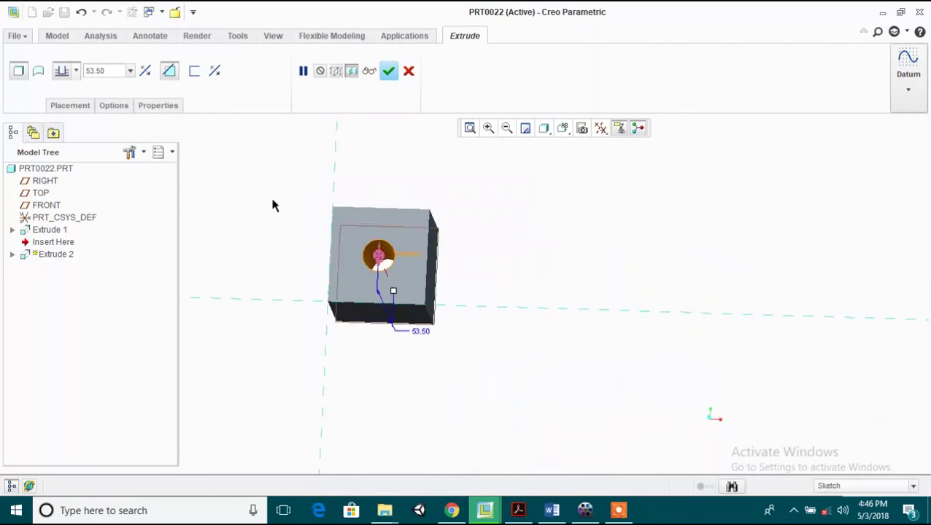
pyautogui.click(389, 71)
# Step: Inspect the finished cube and its through hole from several angles
pyautogui.scroll(-3, 476, 312)
pyautogui.moveTo(475, 312); pyautogui.dragTo(484, 266, button='middle')
pyautogui.scroll(4, 358, 370)
pyautogui.moveTo(399, 366); pyautogui.dragTo(542, 353, button='middle')
pyautogui.scroll(2, 417, 402)
pyautogui.scroll(-3, 519, 287)
pyautogui.scroll(4, 541, 354)
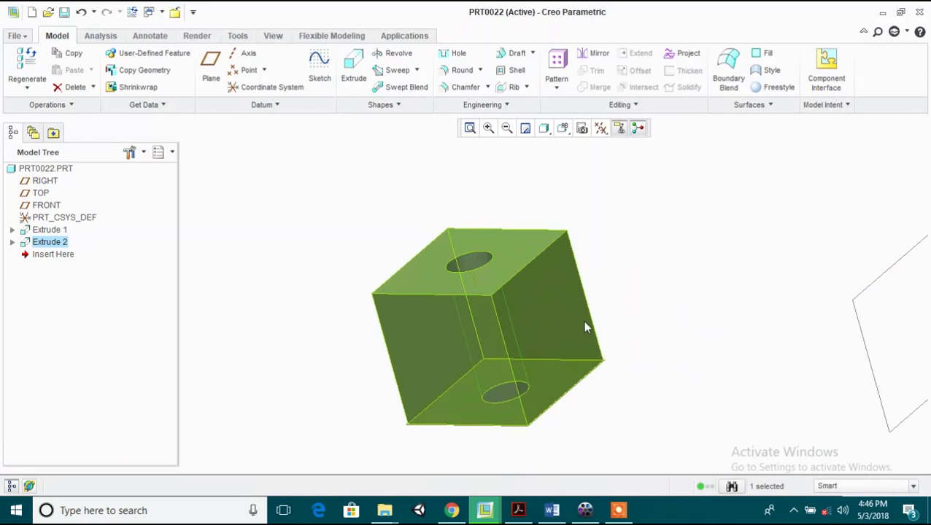